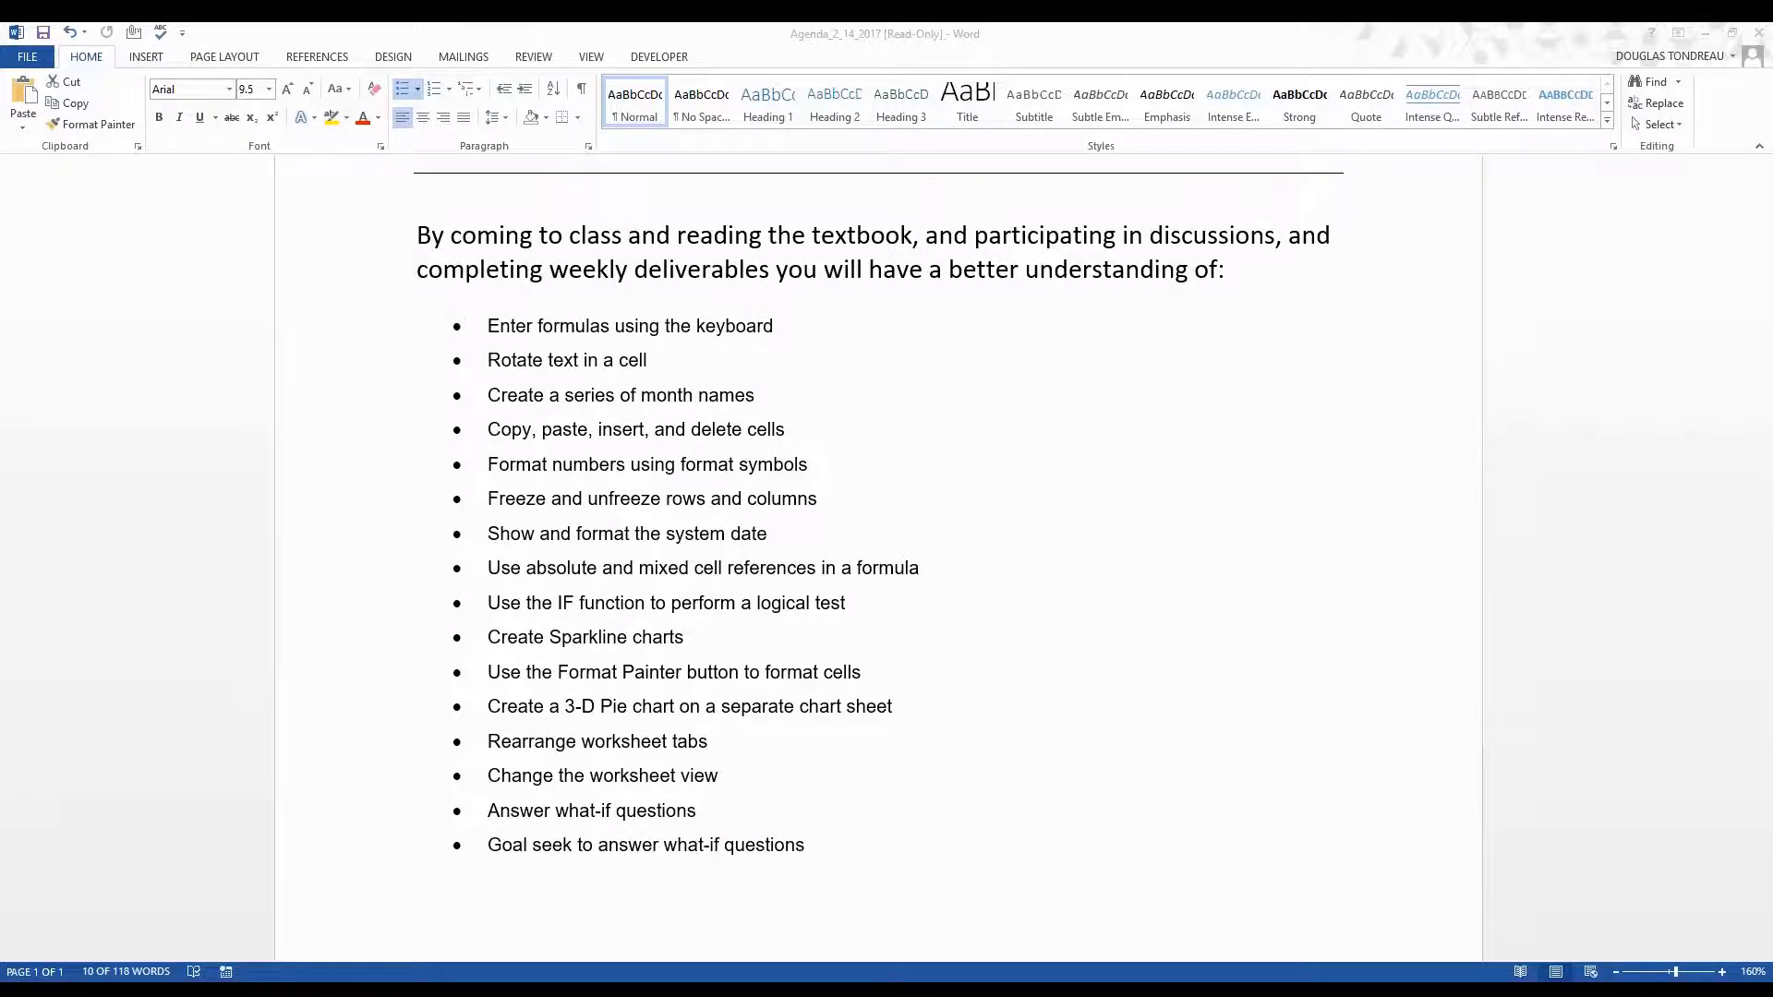
# Switch to Excel, create a blank workbook and close the Document Recovery pane.
pyautogui.moveTo(1771, 858); pyautogui.dragTo(540, 23)
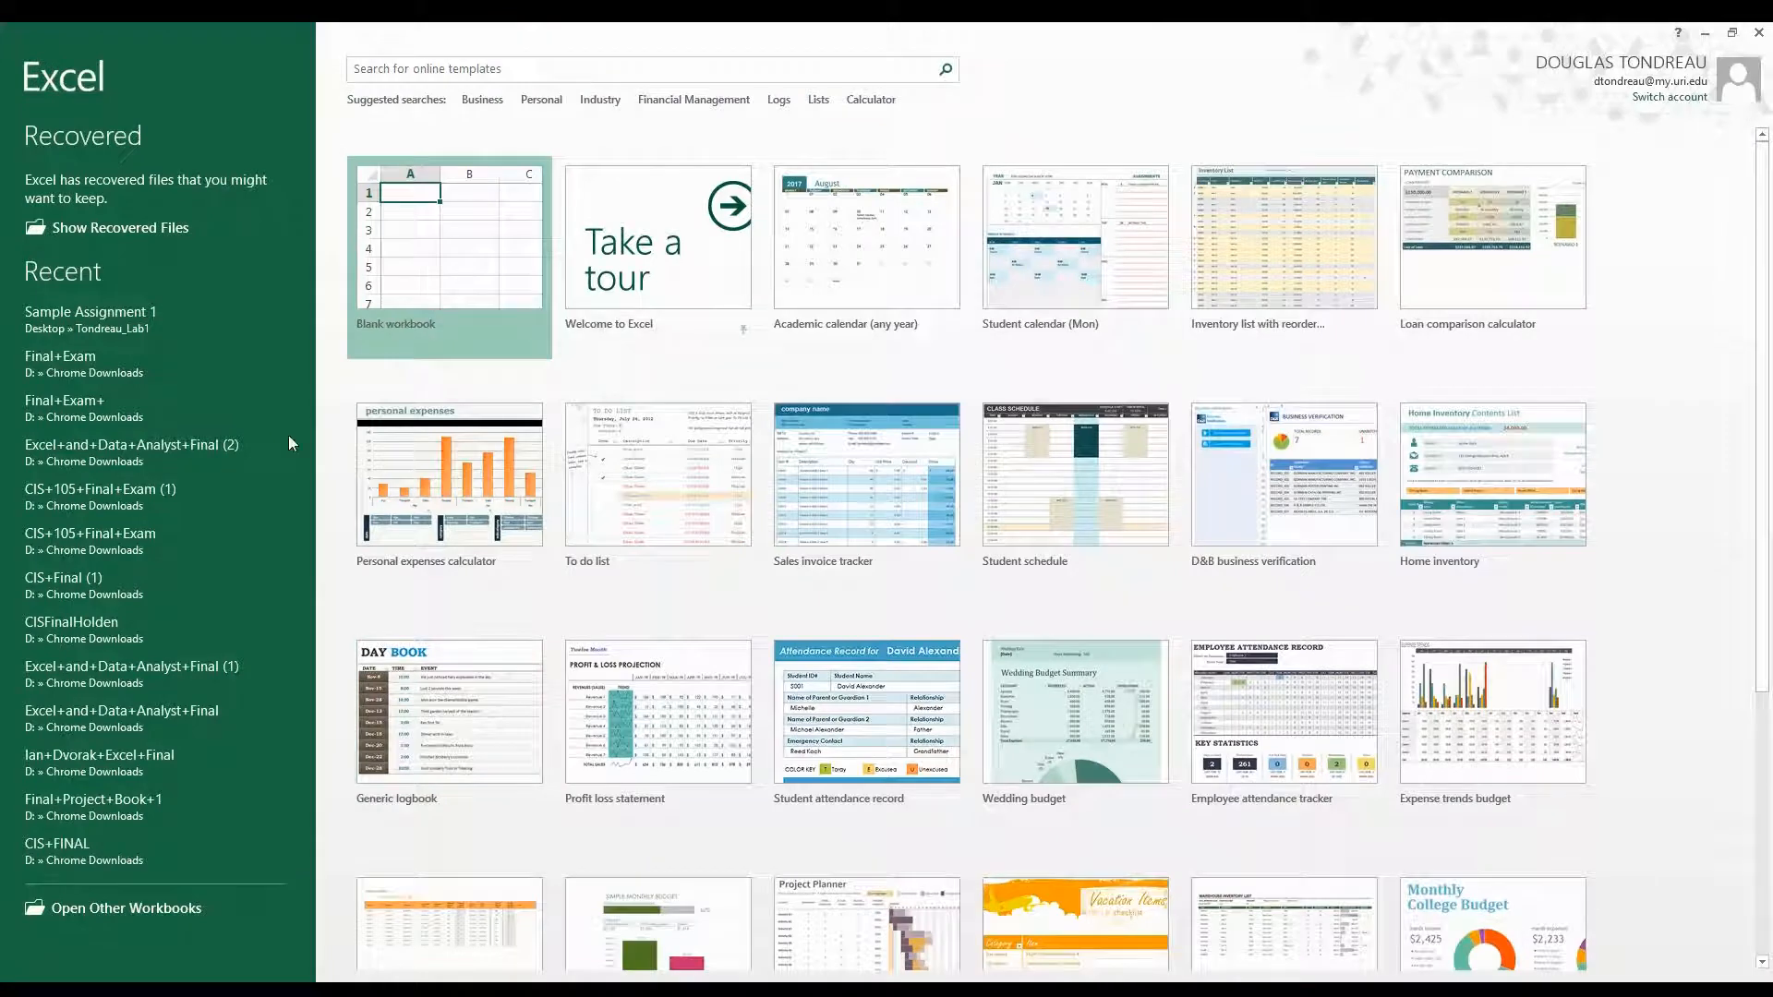
pyautogui.click(488, 288)
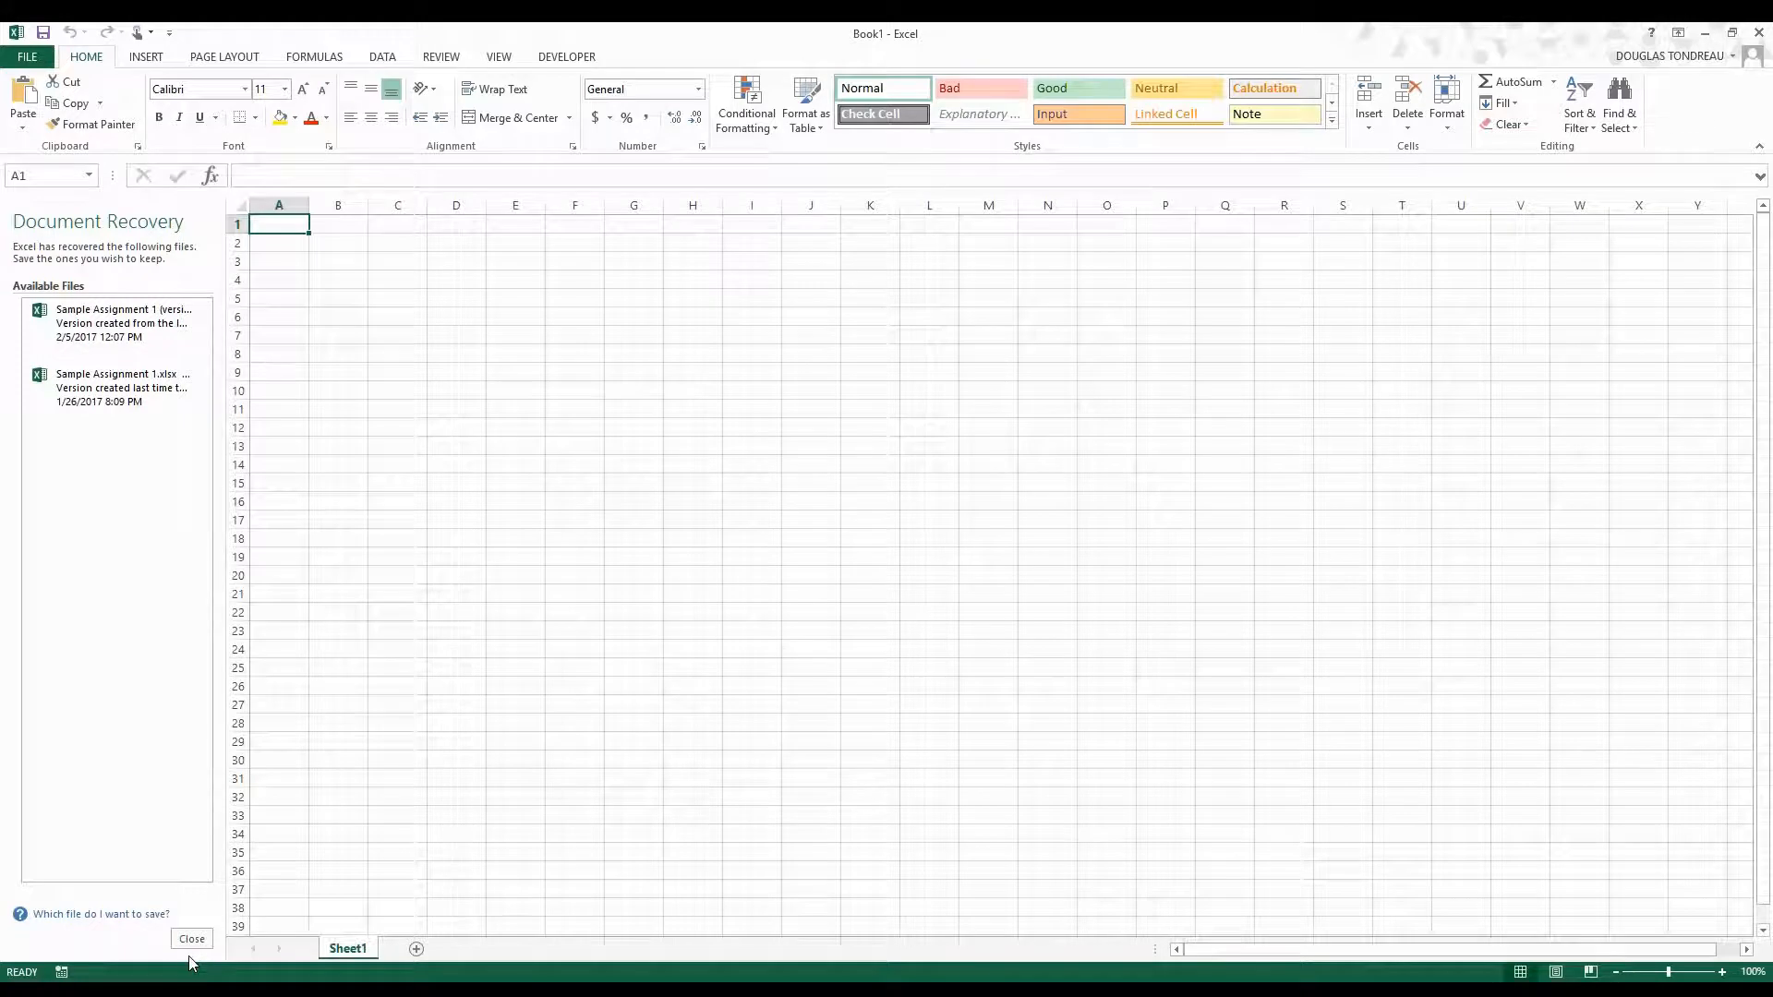
pyautogui.click(192, 946)
pyautogui.click(372, 262)
pyautogui.click(457, 304)
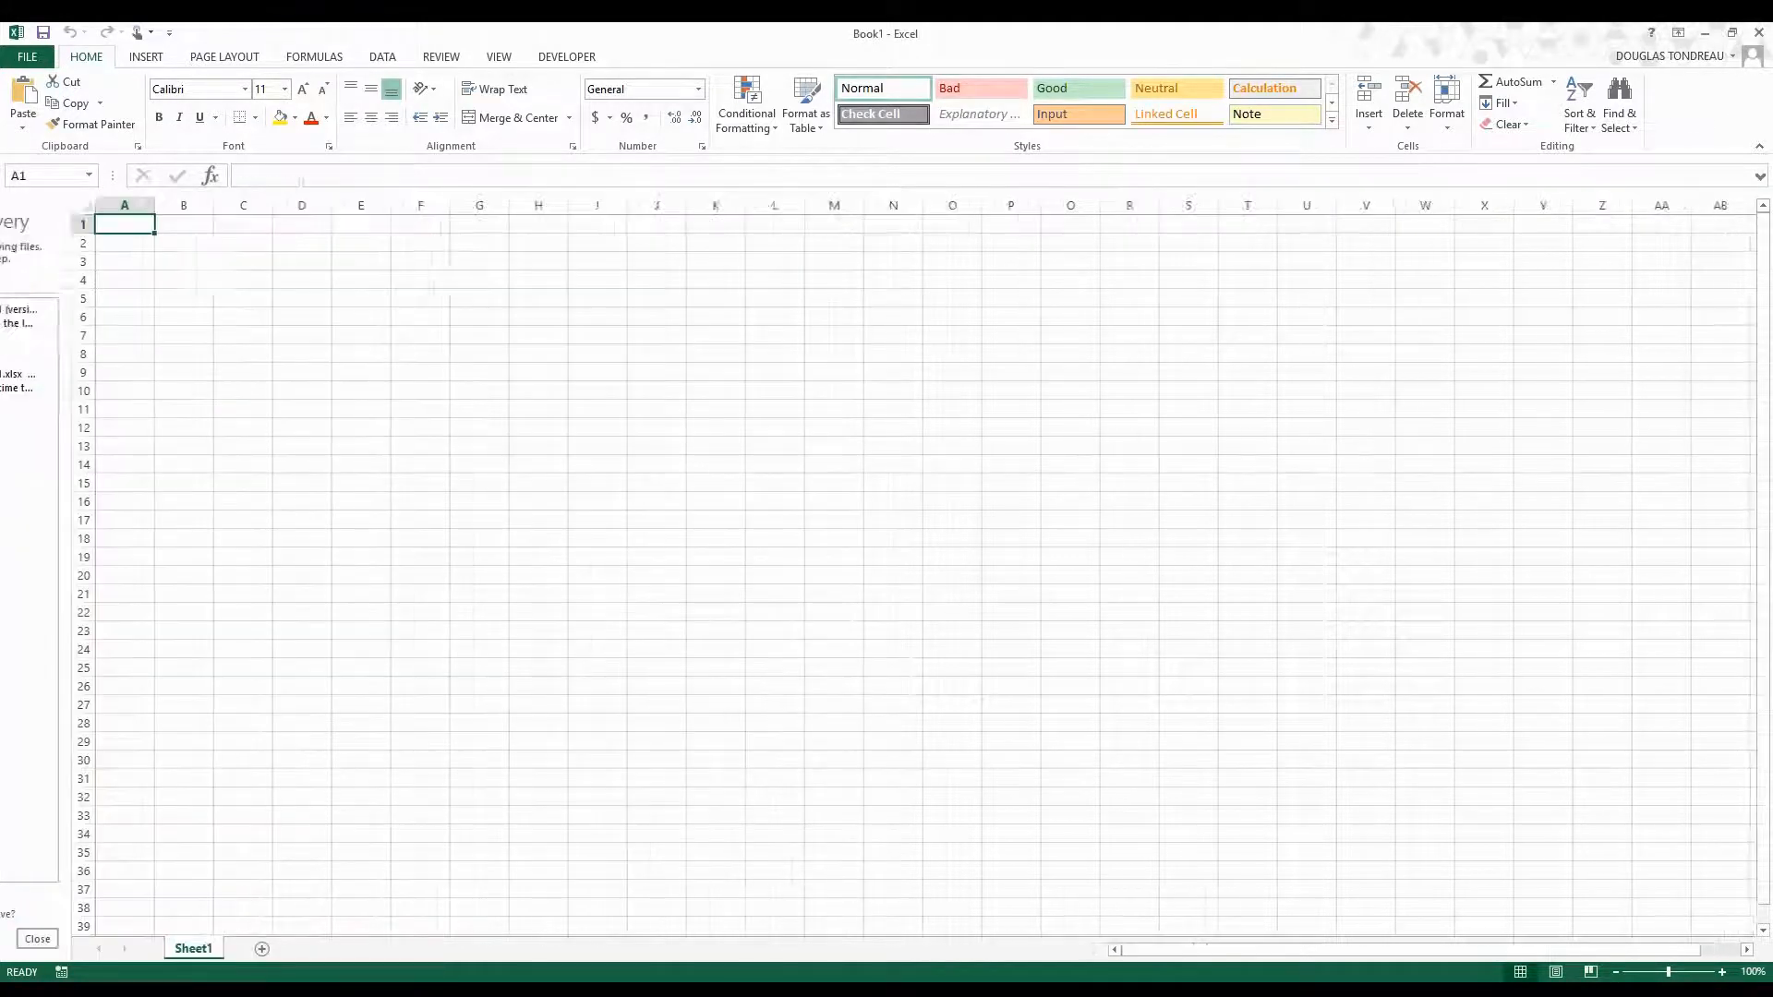
pyautogui.click(170, 205)
pyautogui.click(71, 224)
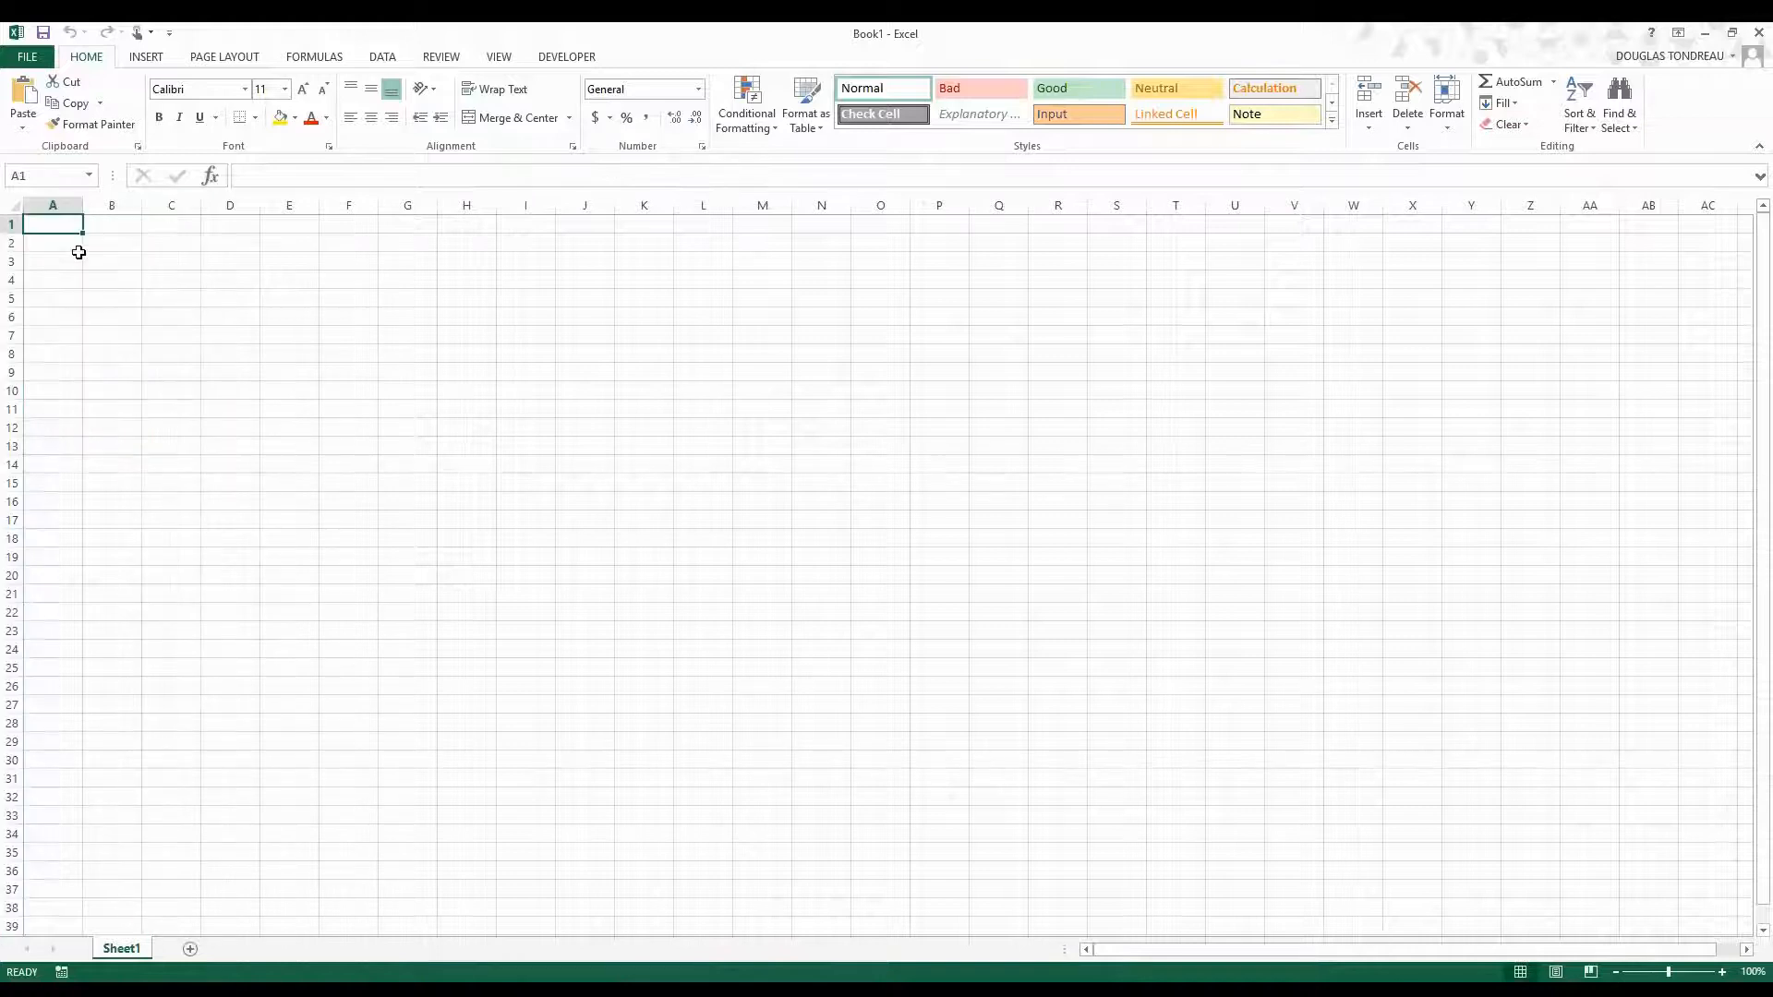
pyautogui.scroll(8, 80, 249)
pyautogui.scroll(1, 79, 250)
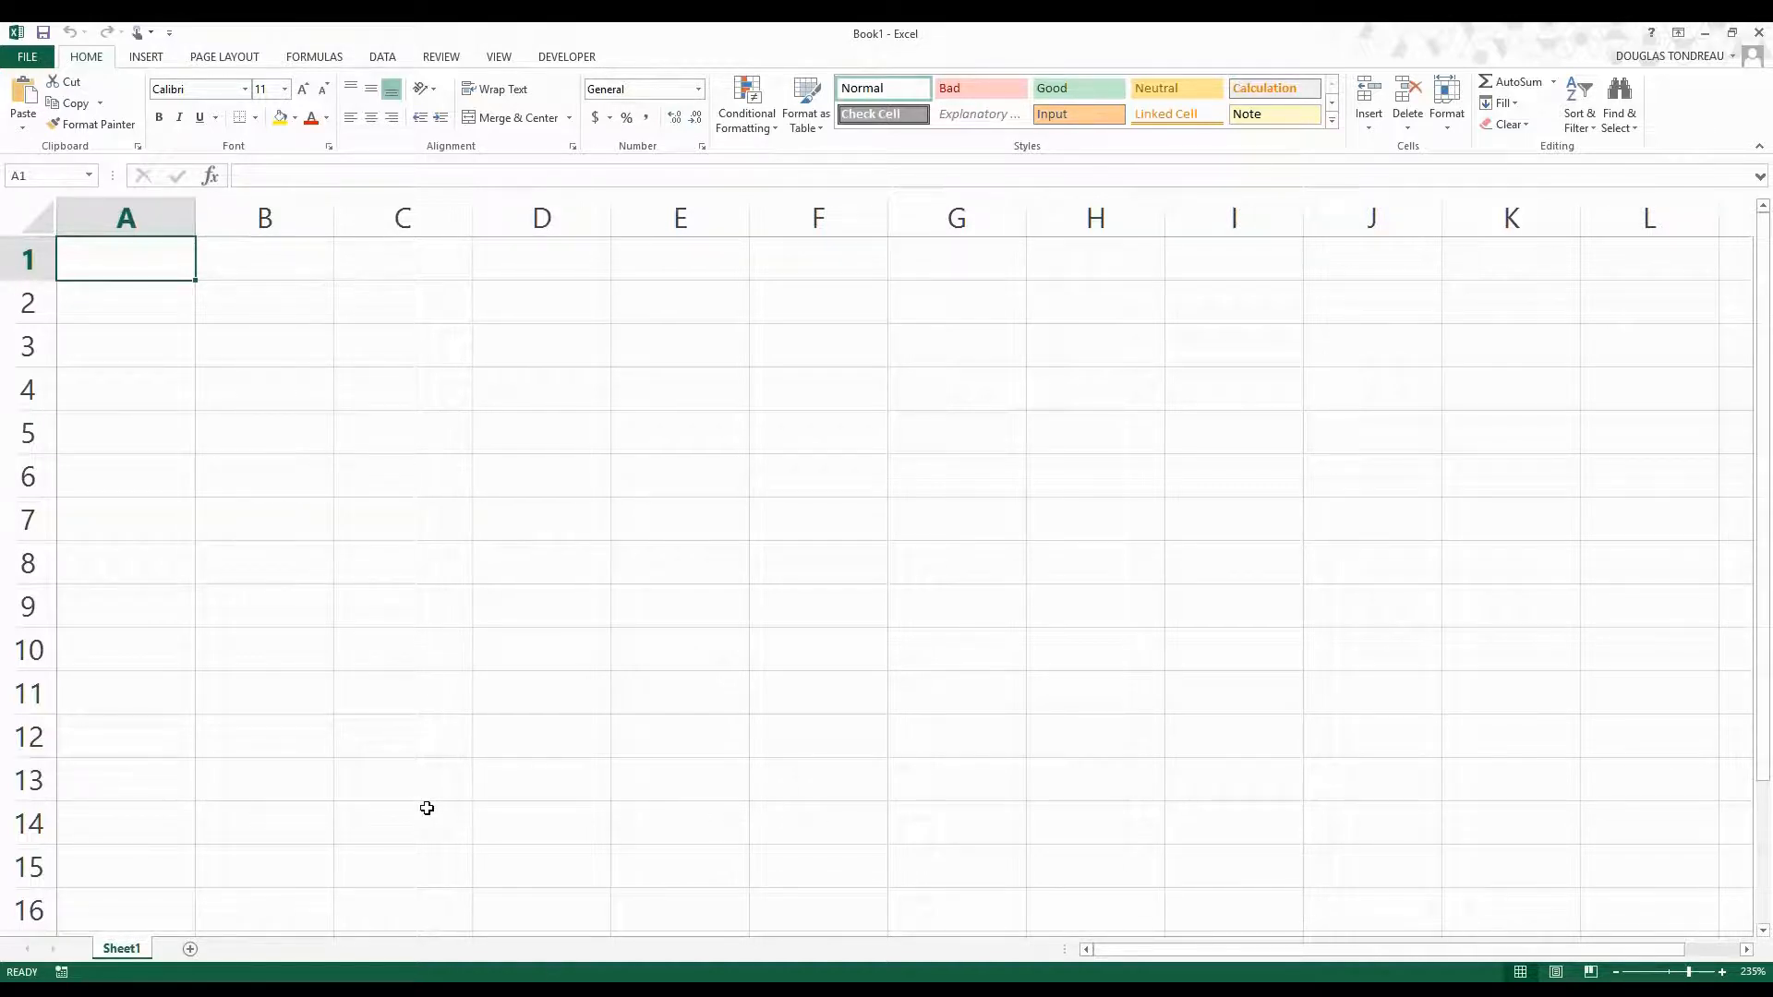
# Bring up the Agenda_2_14_2017 document in Word and move its window away to reveal the blank workbook.
pyautogui.click(565, 989)
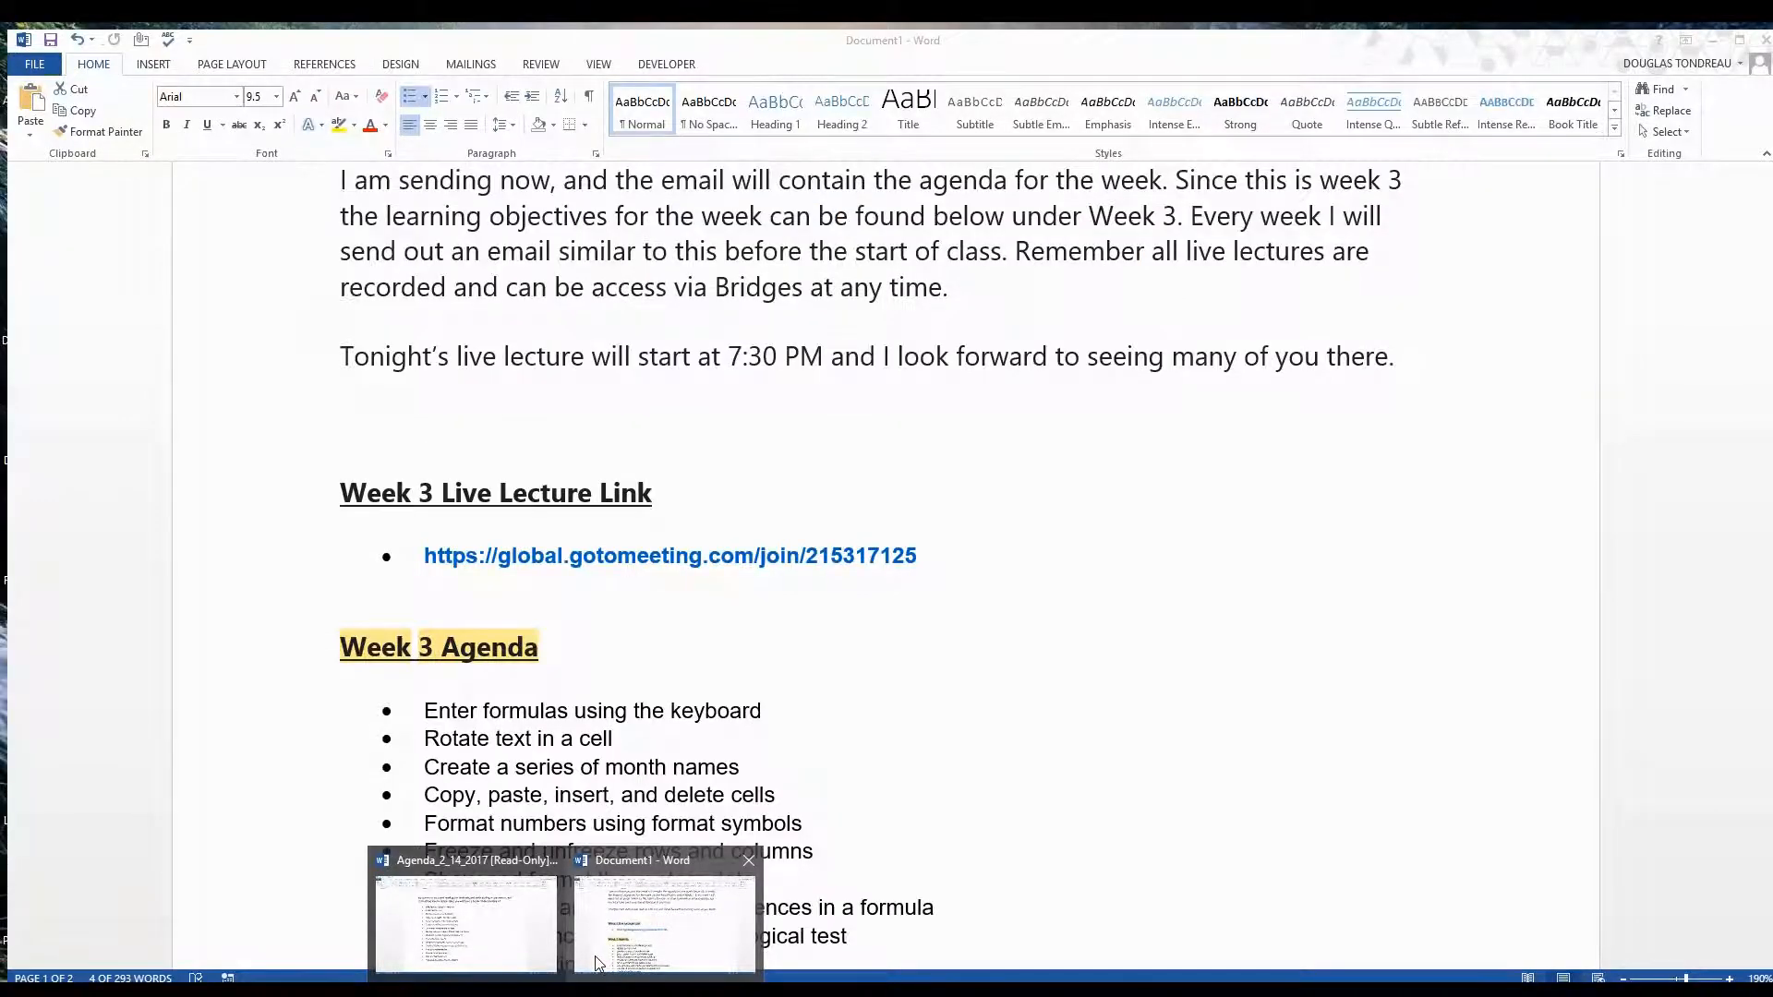
pyautogui.click(517, 926)
pyautogui.moveTo(1154, 33); pyautogui.dragTo(1772, 314)
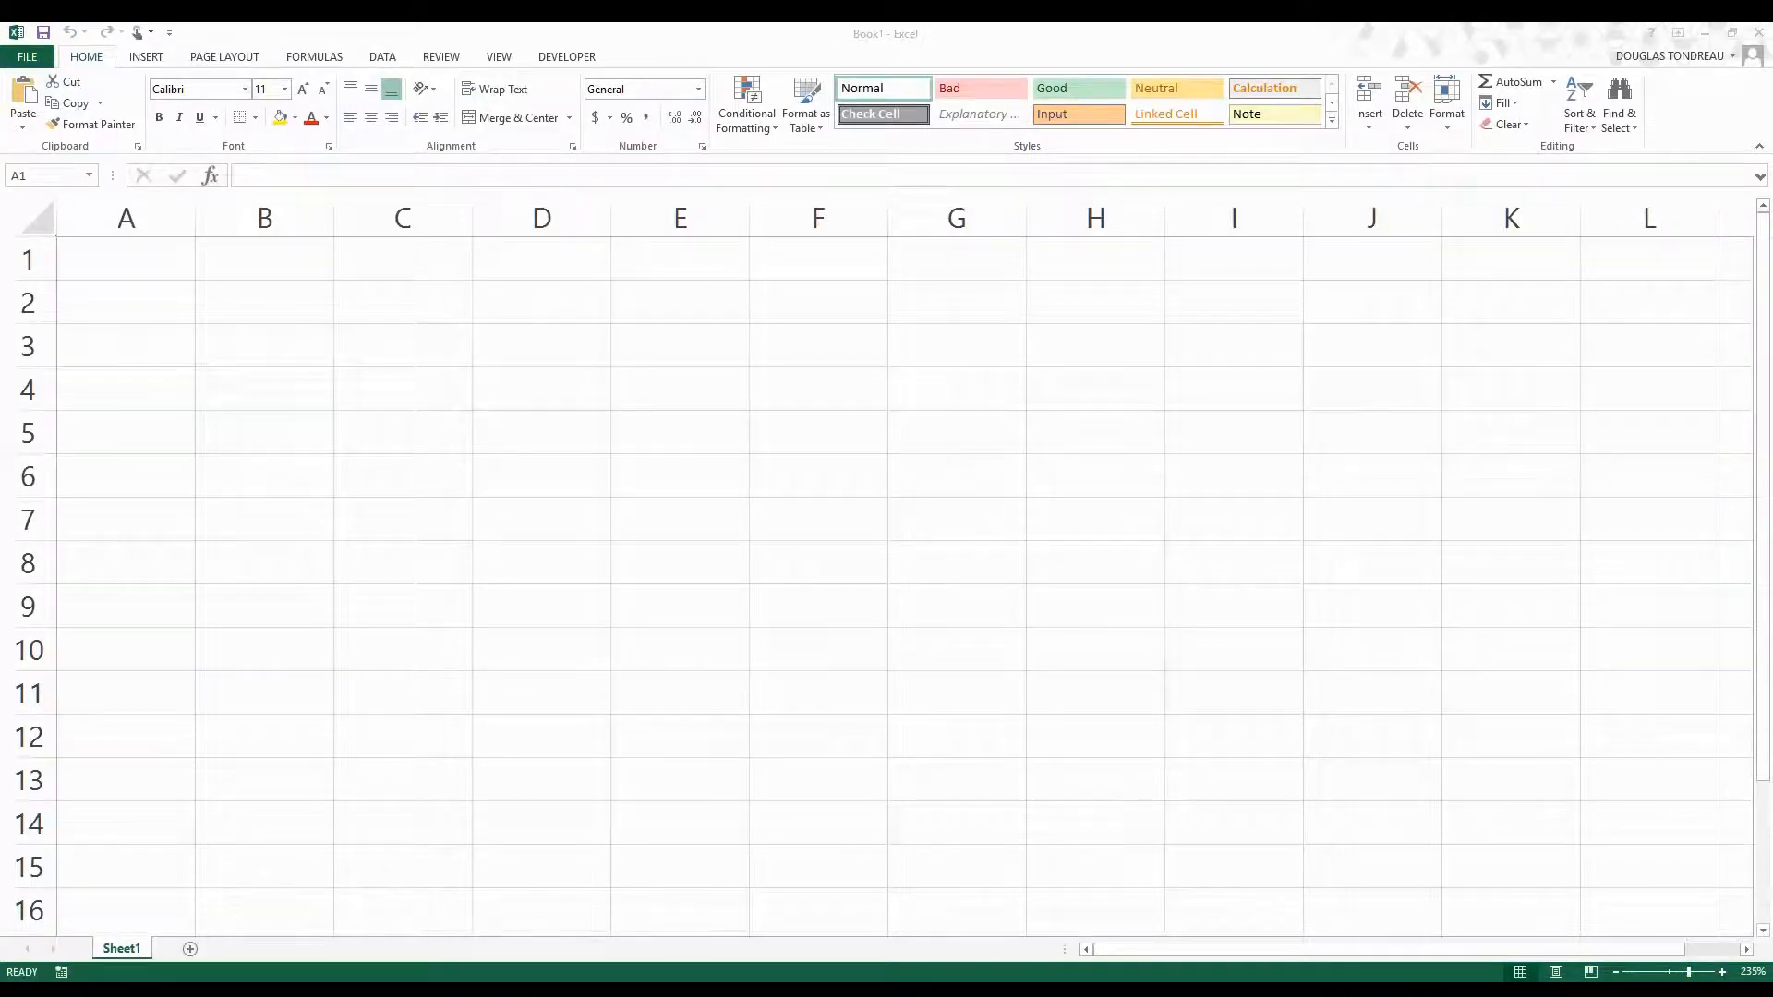
# Enter the title NBA Playoffs in cell A1.
pyautogui.click(69, 253)
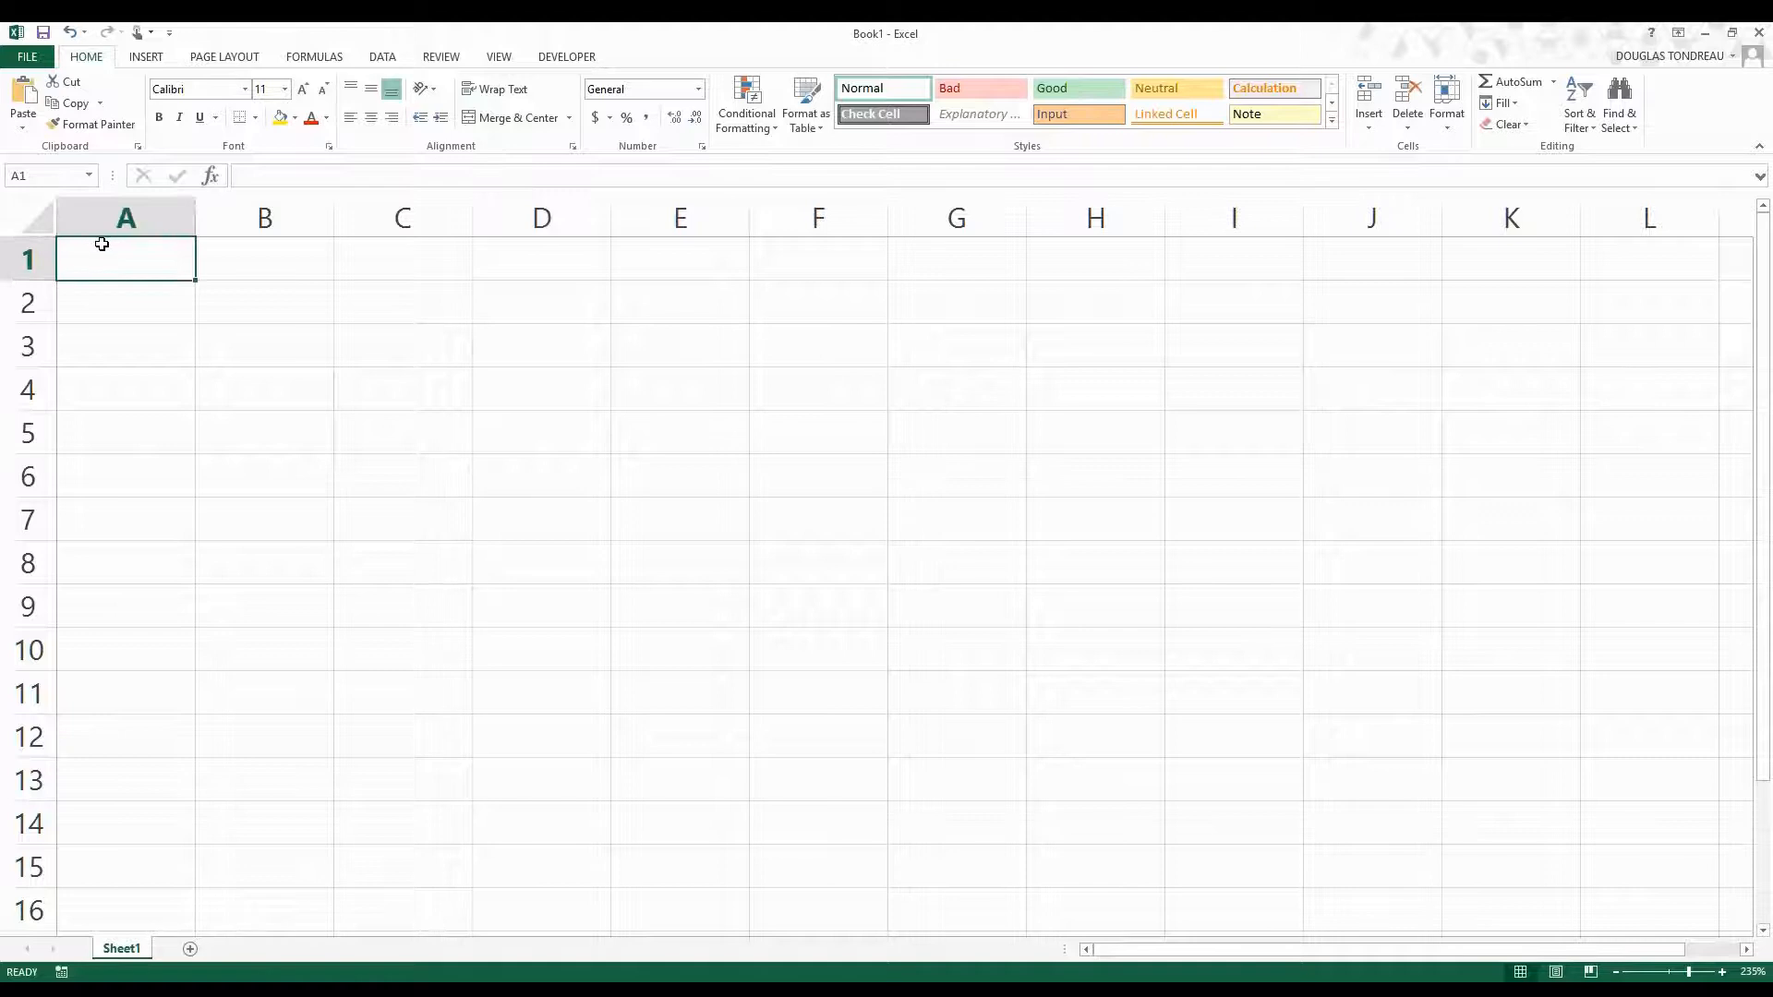
pyautogui.write('NBA Playoffs')
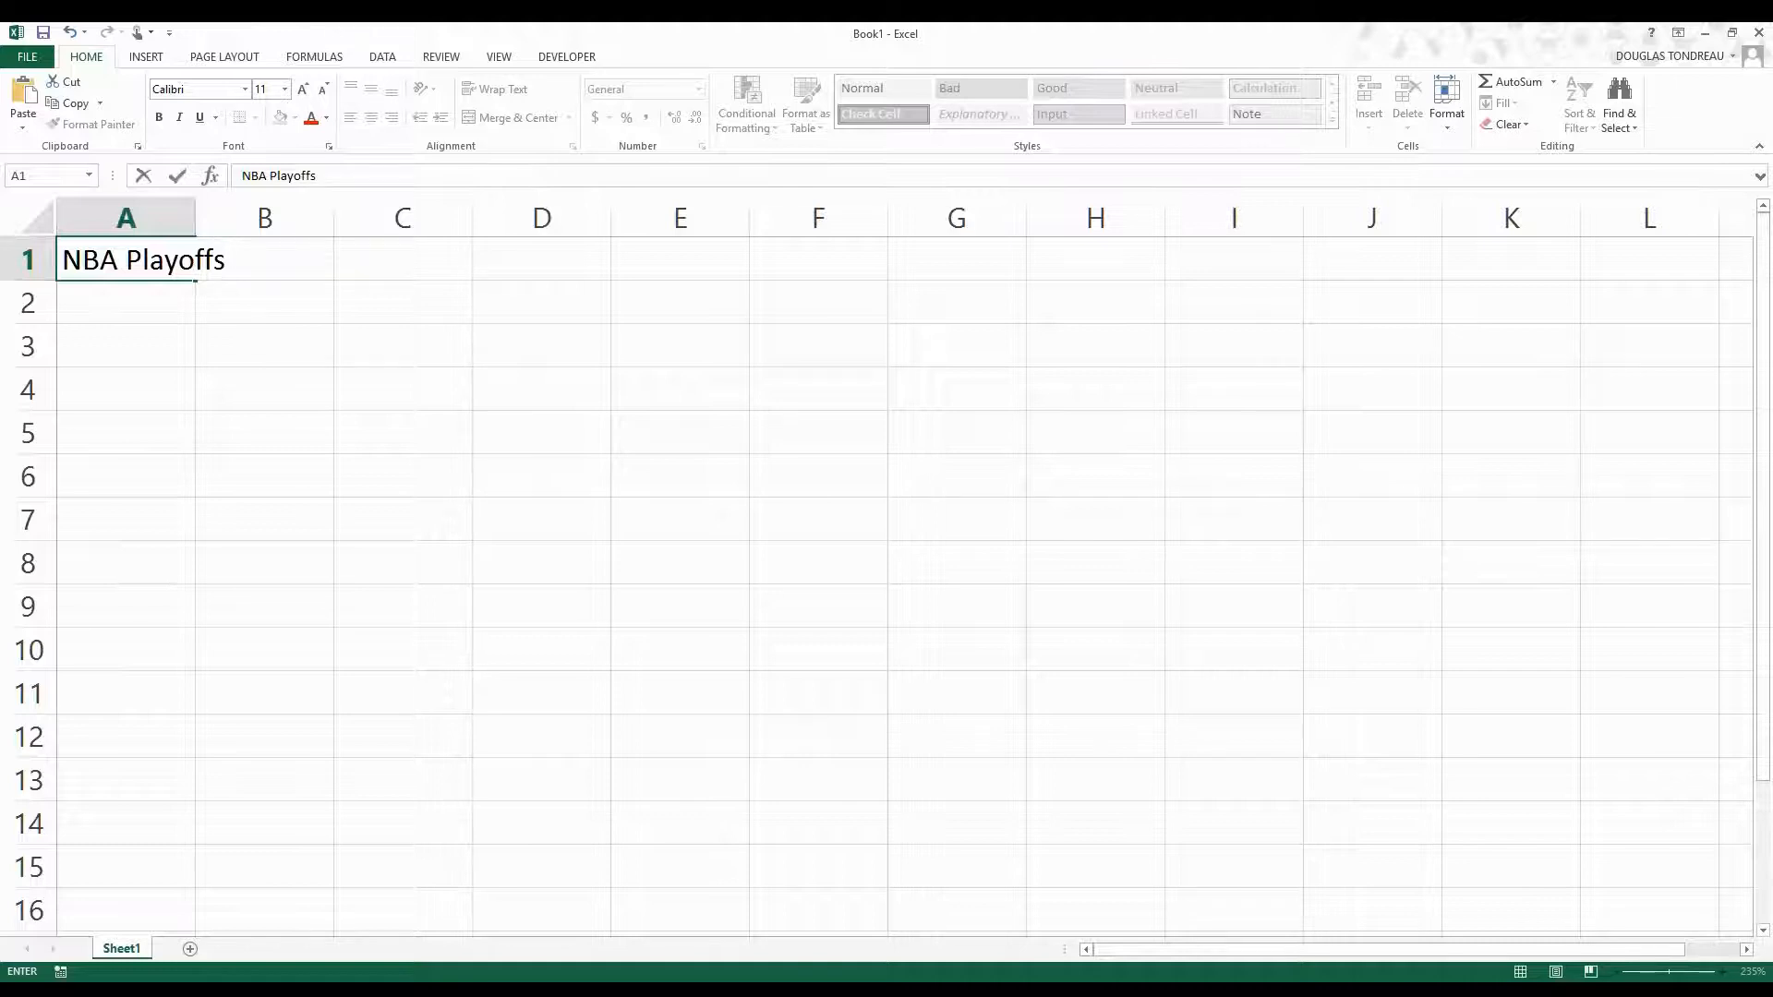
pyautogui.click(164, 328)
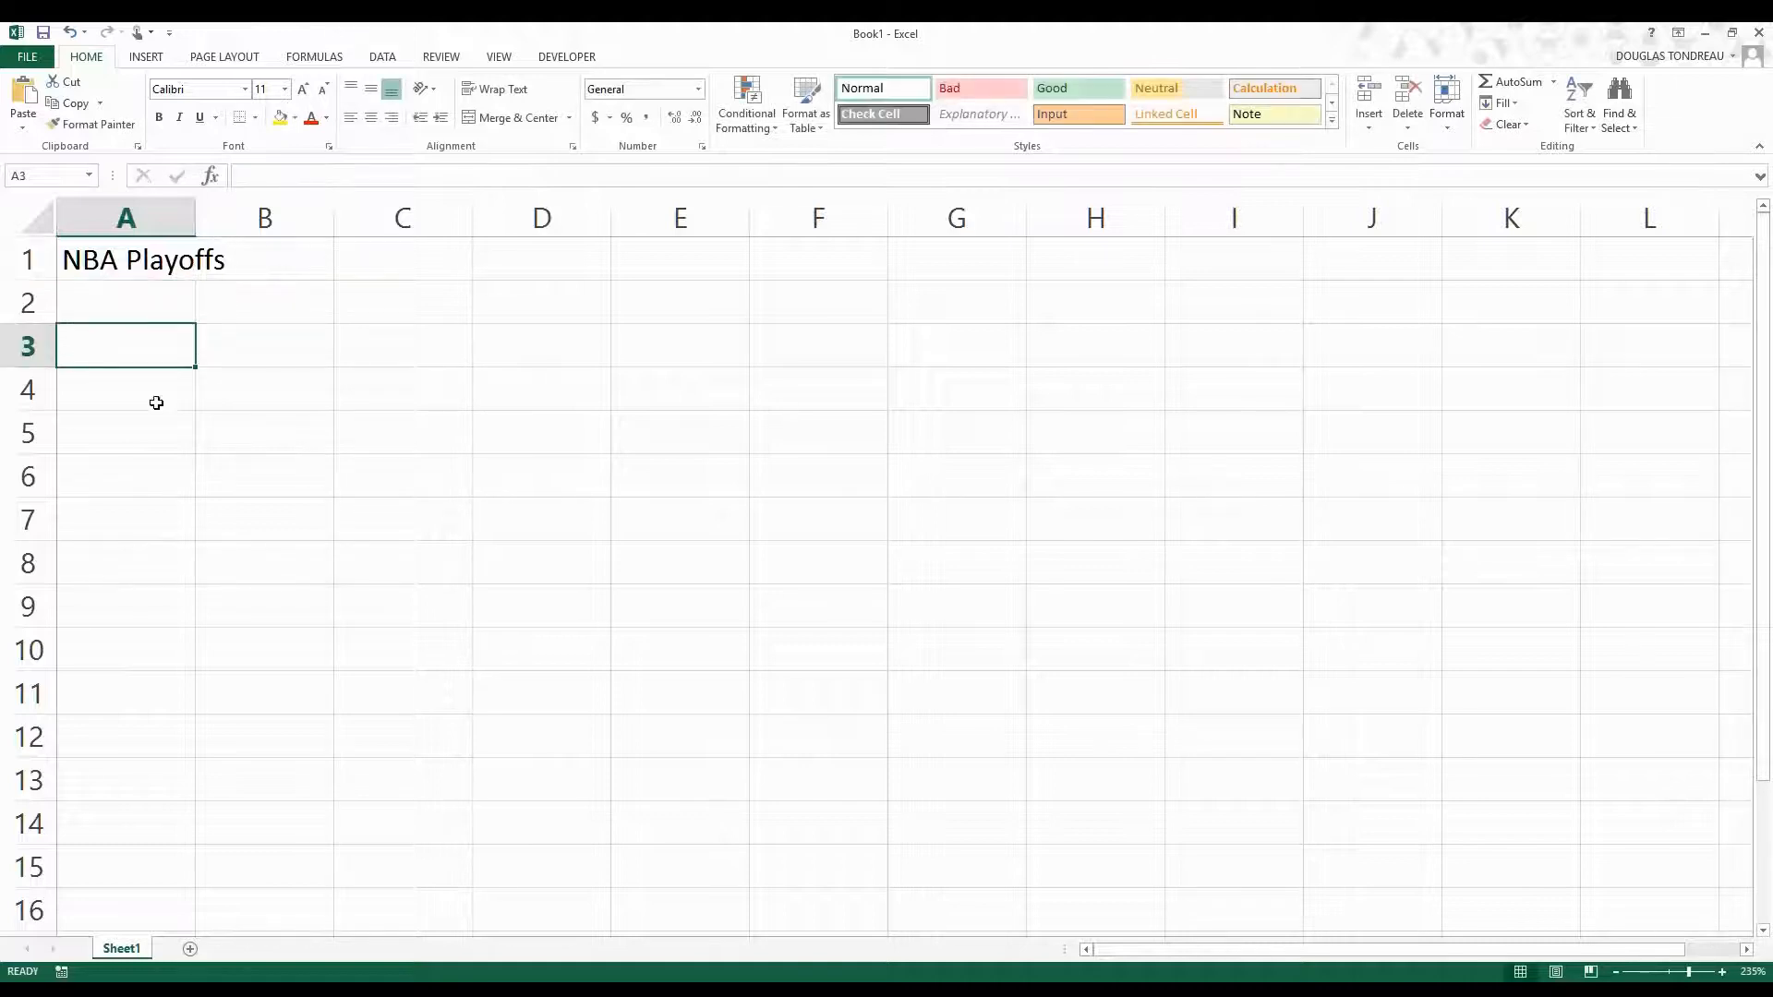
# Merge and center the NBA Playoffs title across cells A1 to G1.
pyautogui.click(83, 256)
pyautogui.moveTo(83, 256); pyautogui.dragTo(900, 245)
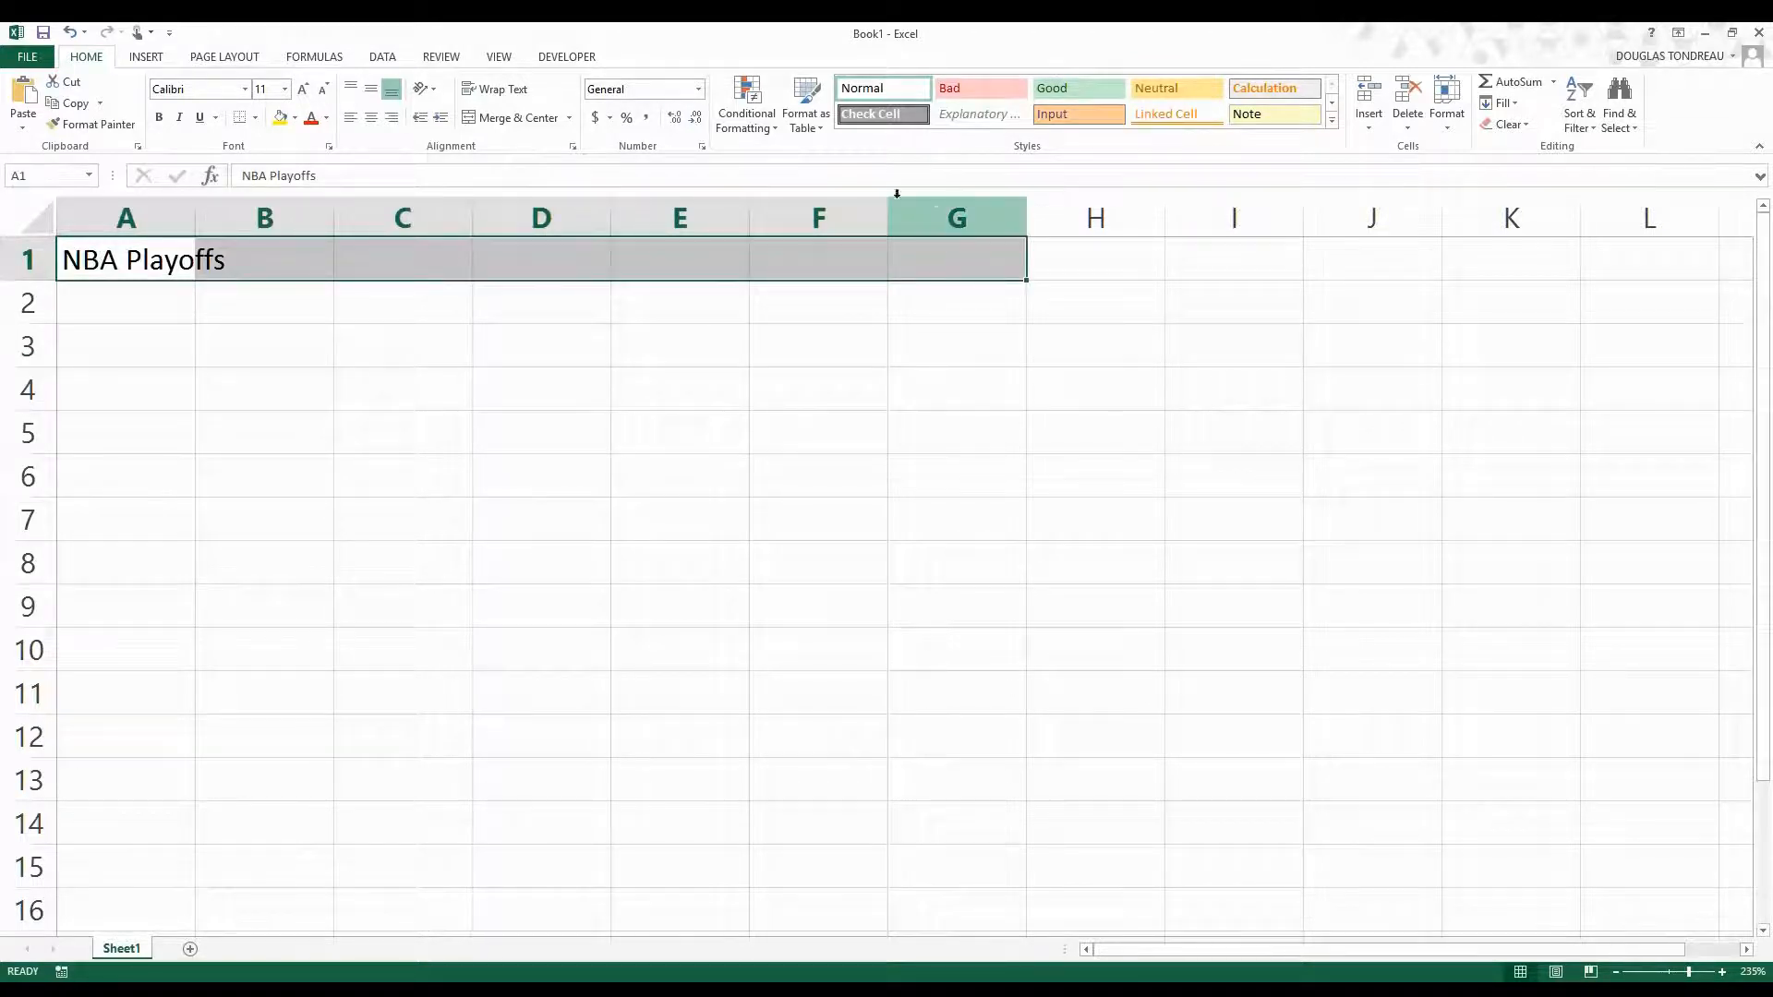
pyautogui.click(517, 117)
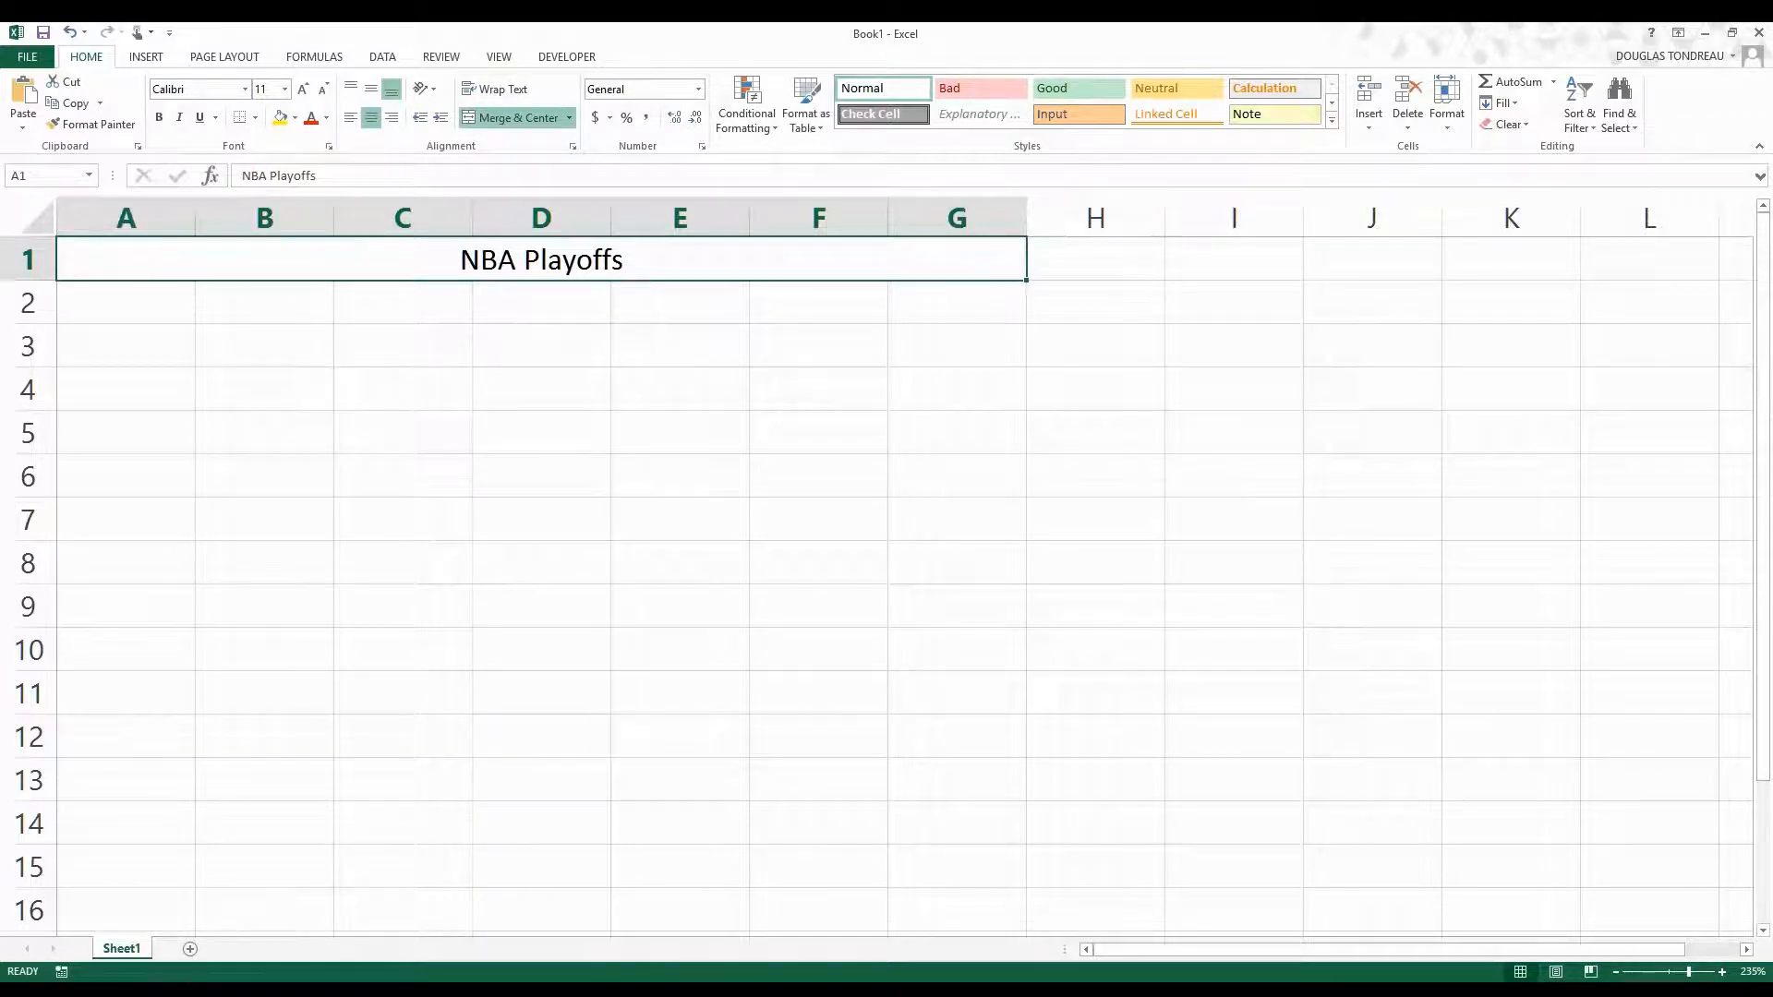
# Apply the Heading 1 cell style to the merged title and increase the height of row 1.
pyautogui.click(1332, 120)
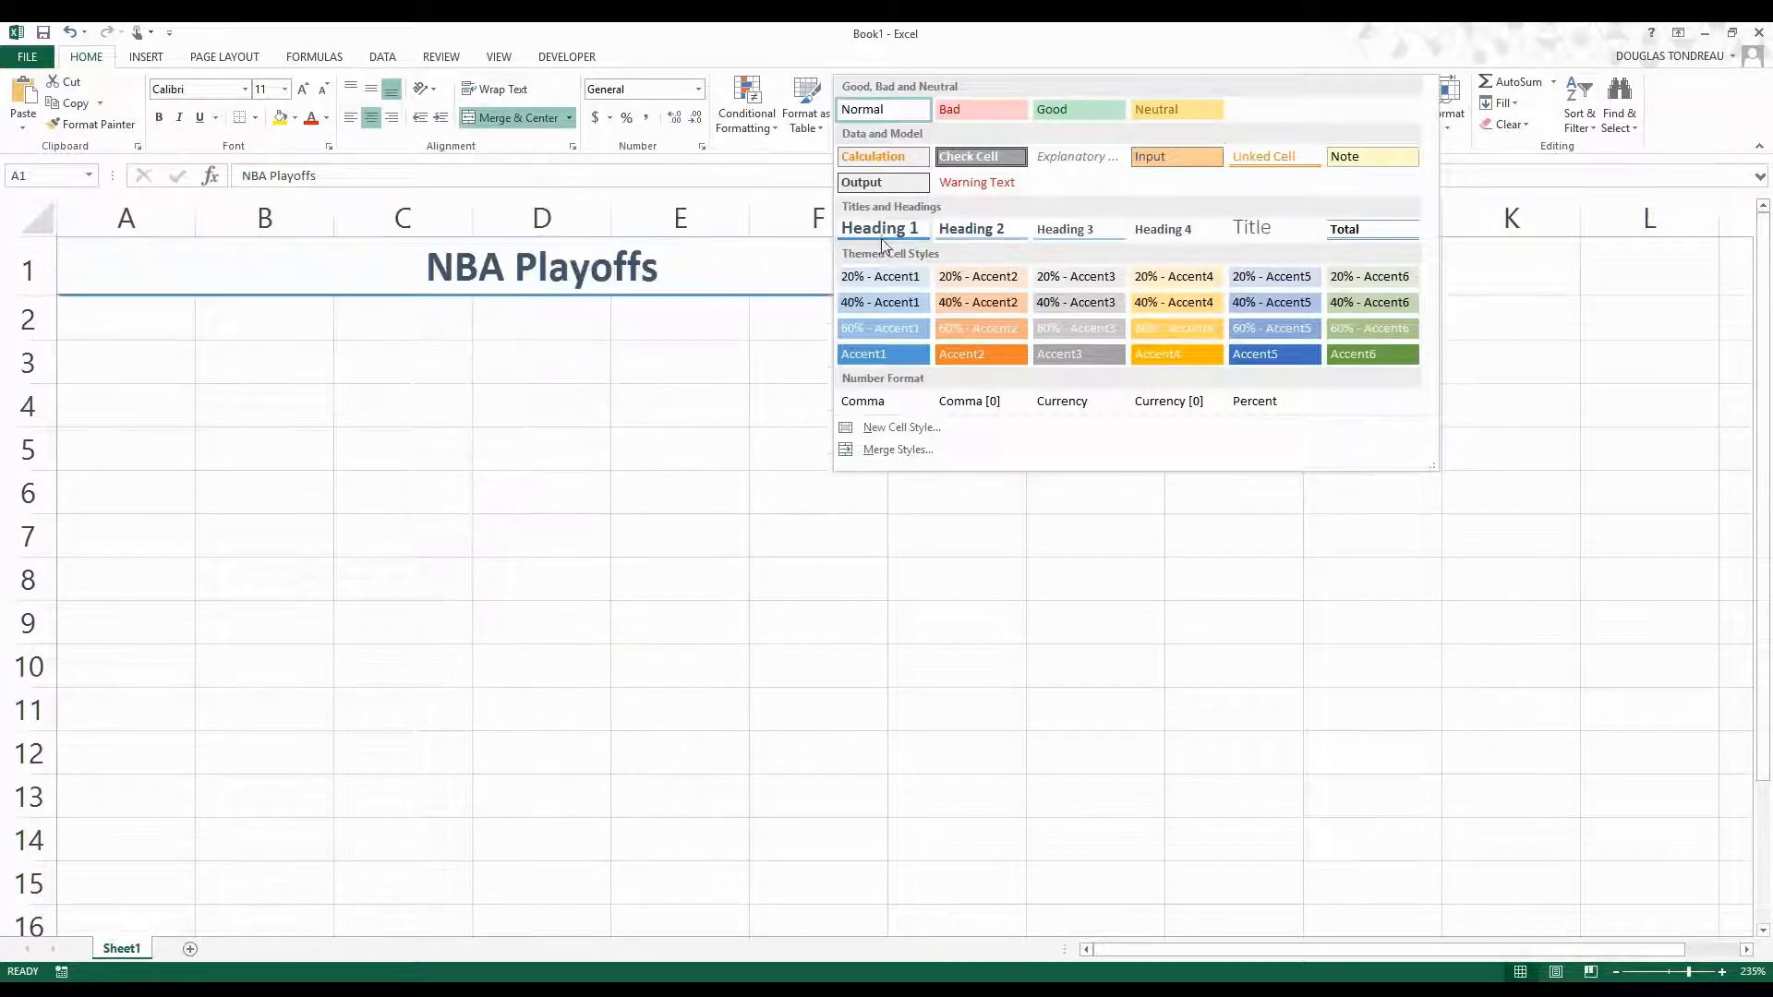
pyautogui.click(881, 235)
pyautogui.moveTo(37, 297); pyautogui.dragTo(40, 310)
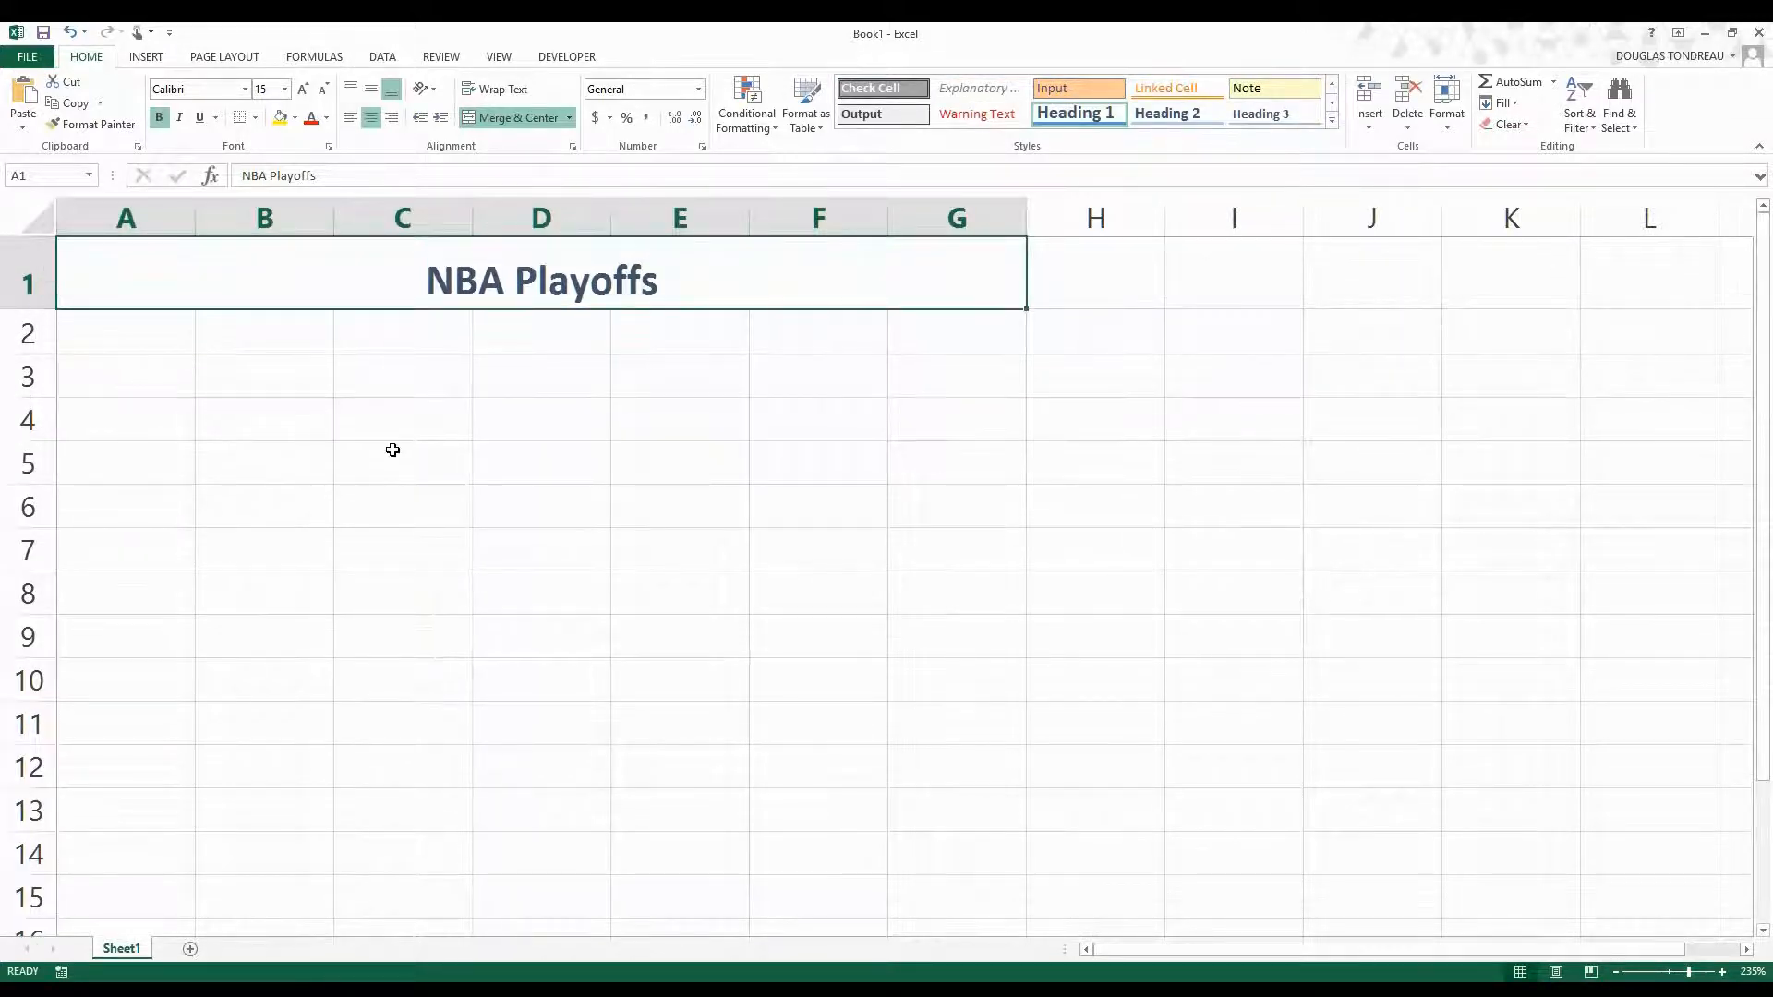
pyautogui.click(132, 322)
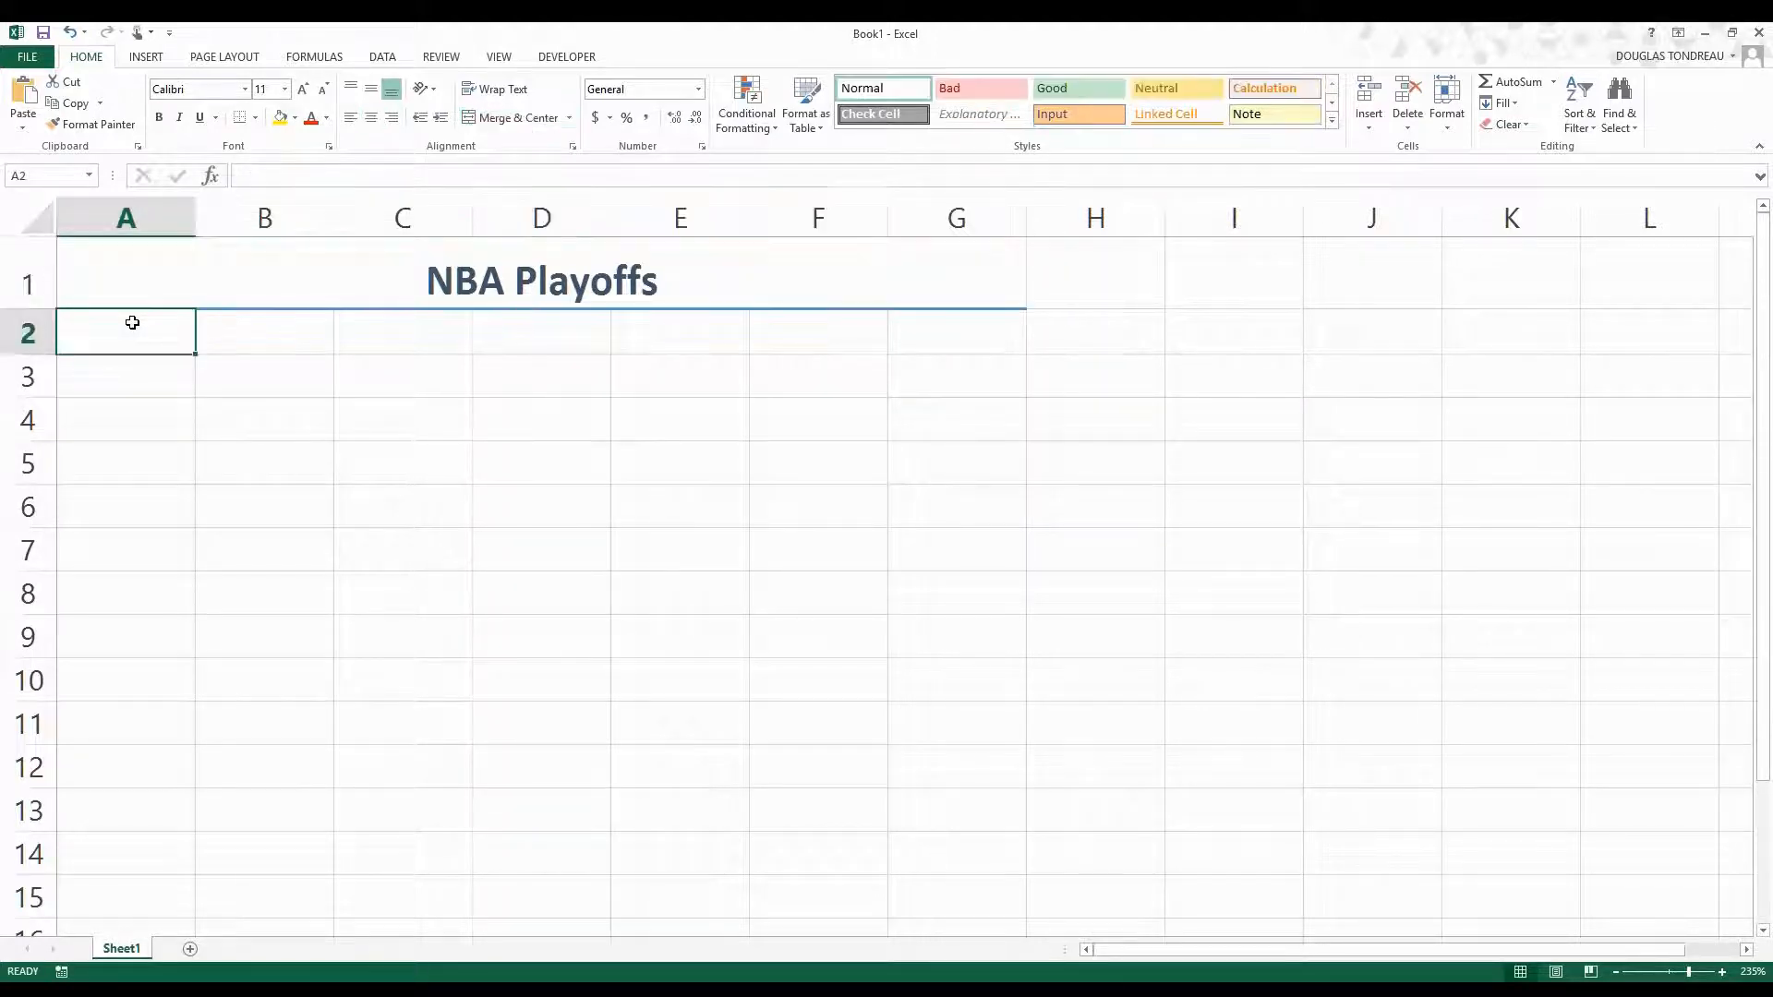
pyautogui.click(195, 285)
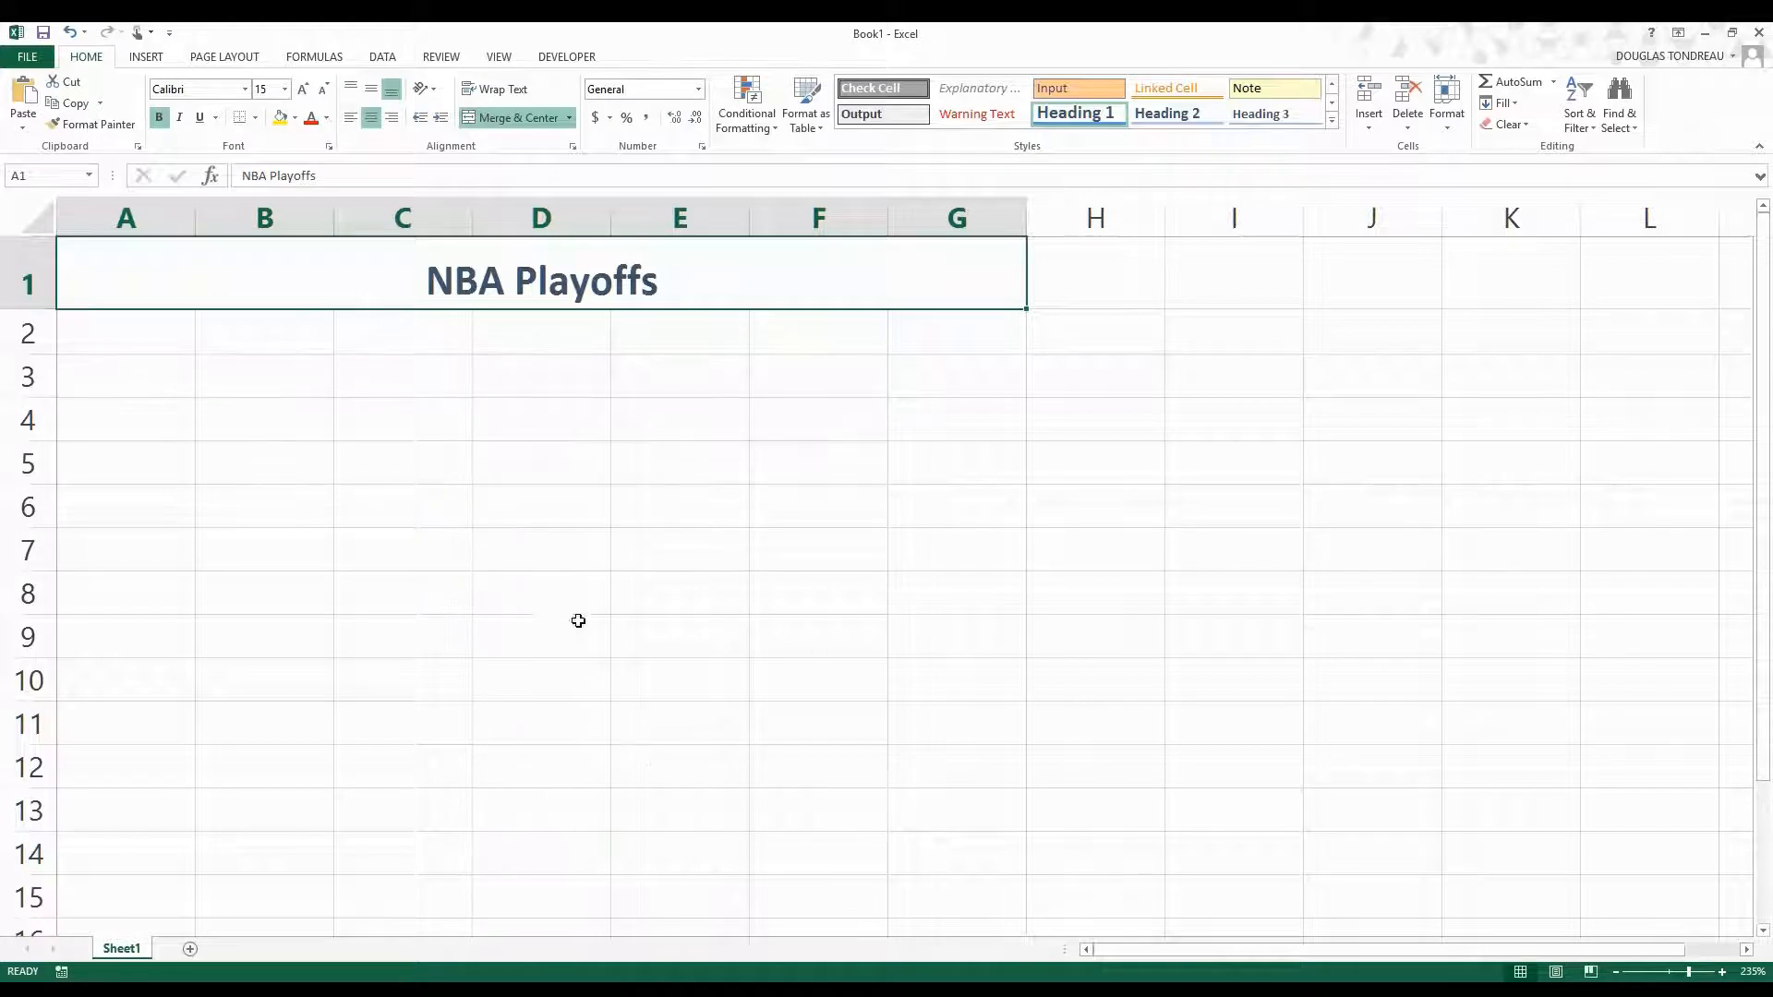
pyautogui.click(374, 445)
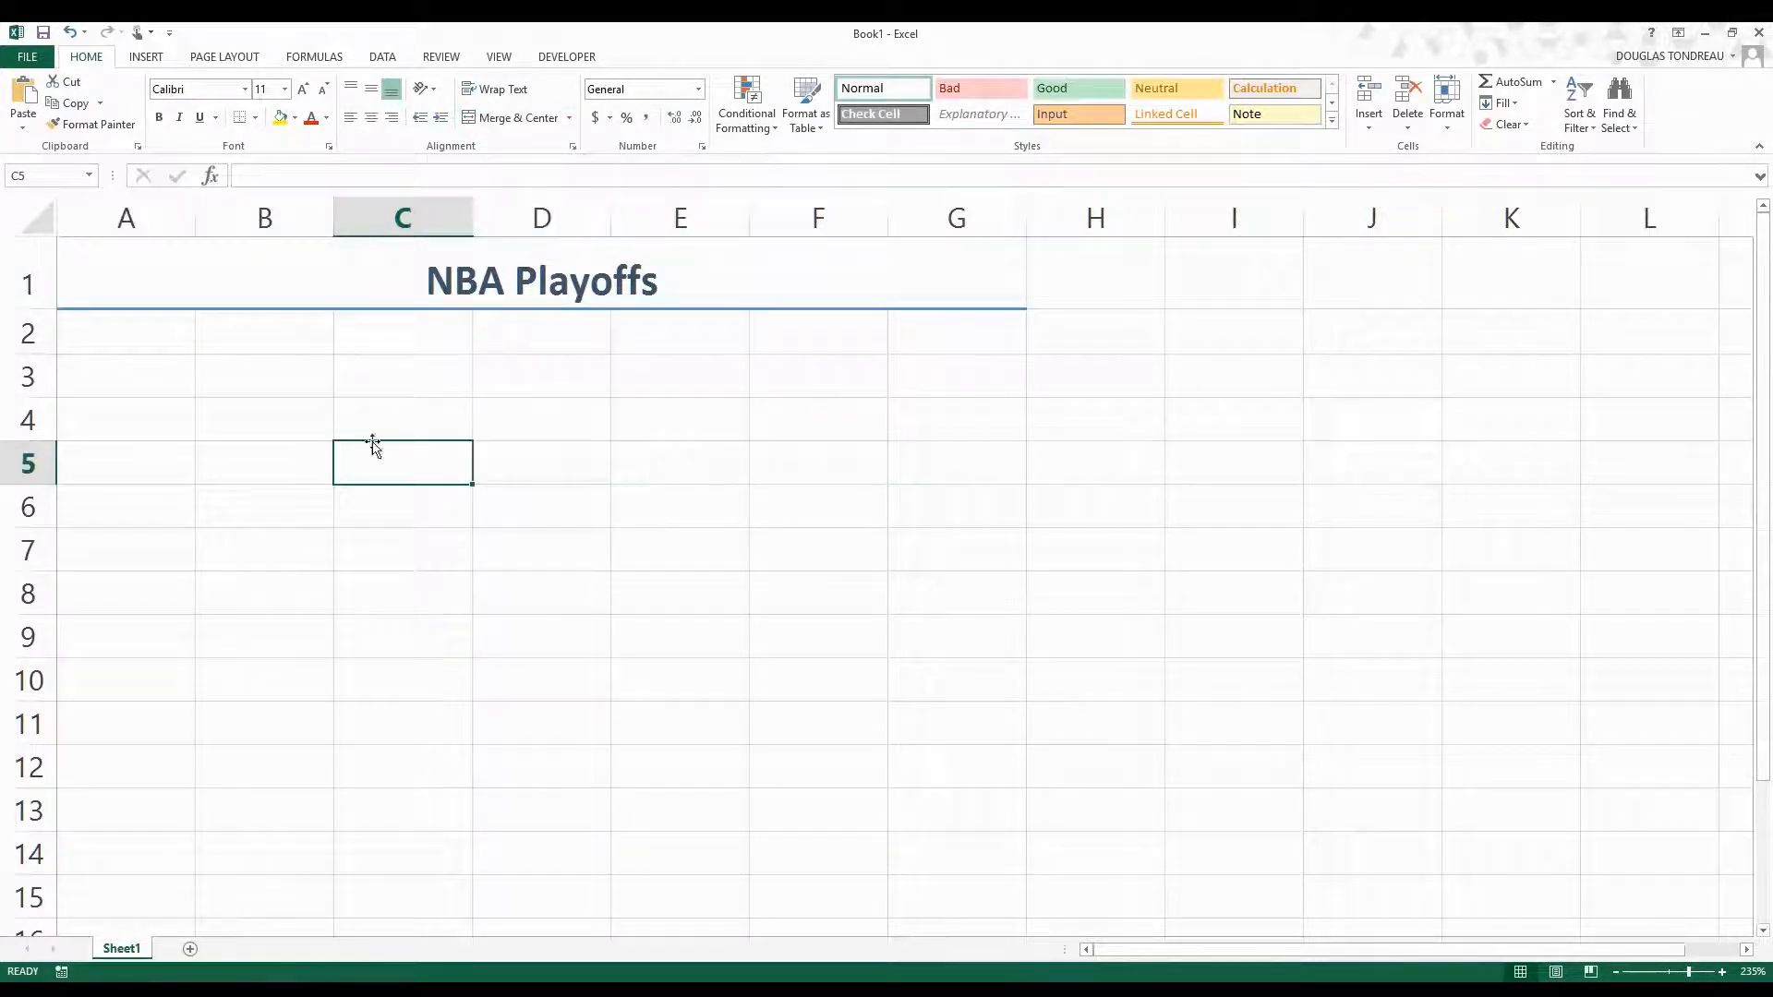
pyautogui.click(294, 344)
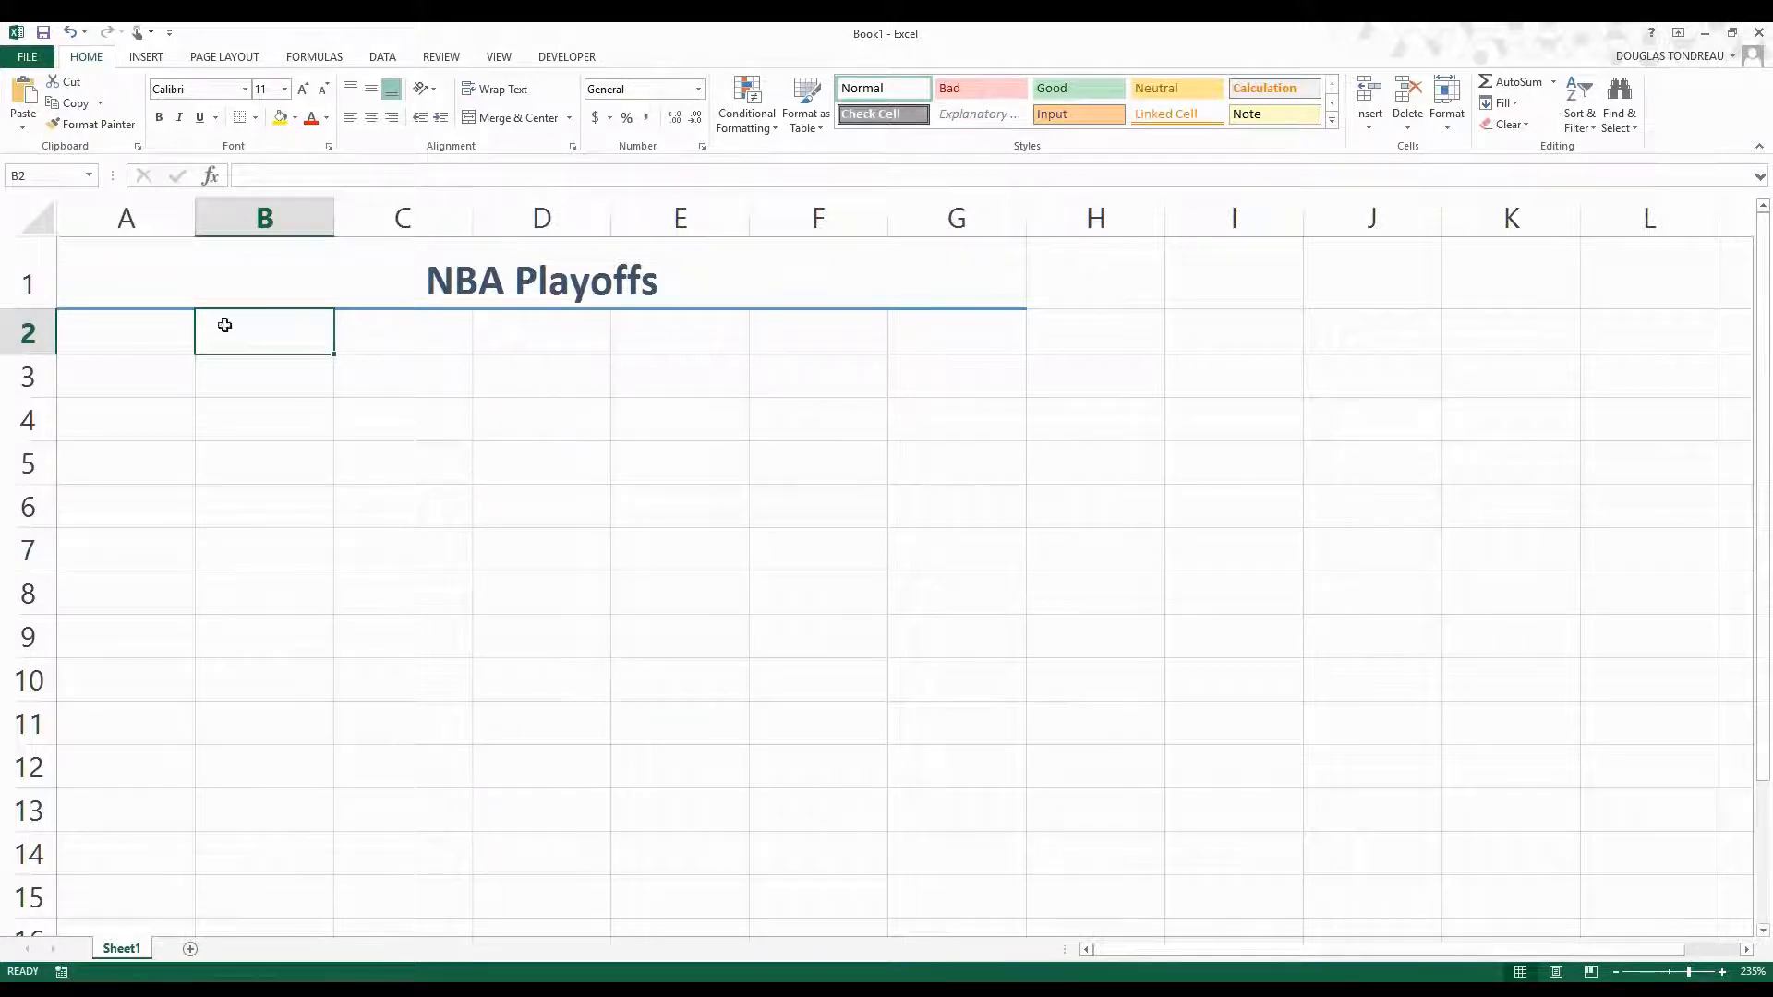
# Apply the Slice theme to the workbook, leaving cell A2 selected.
pyautogui.click(139, 327)
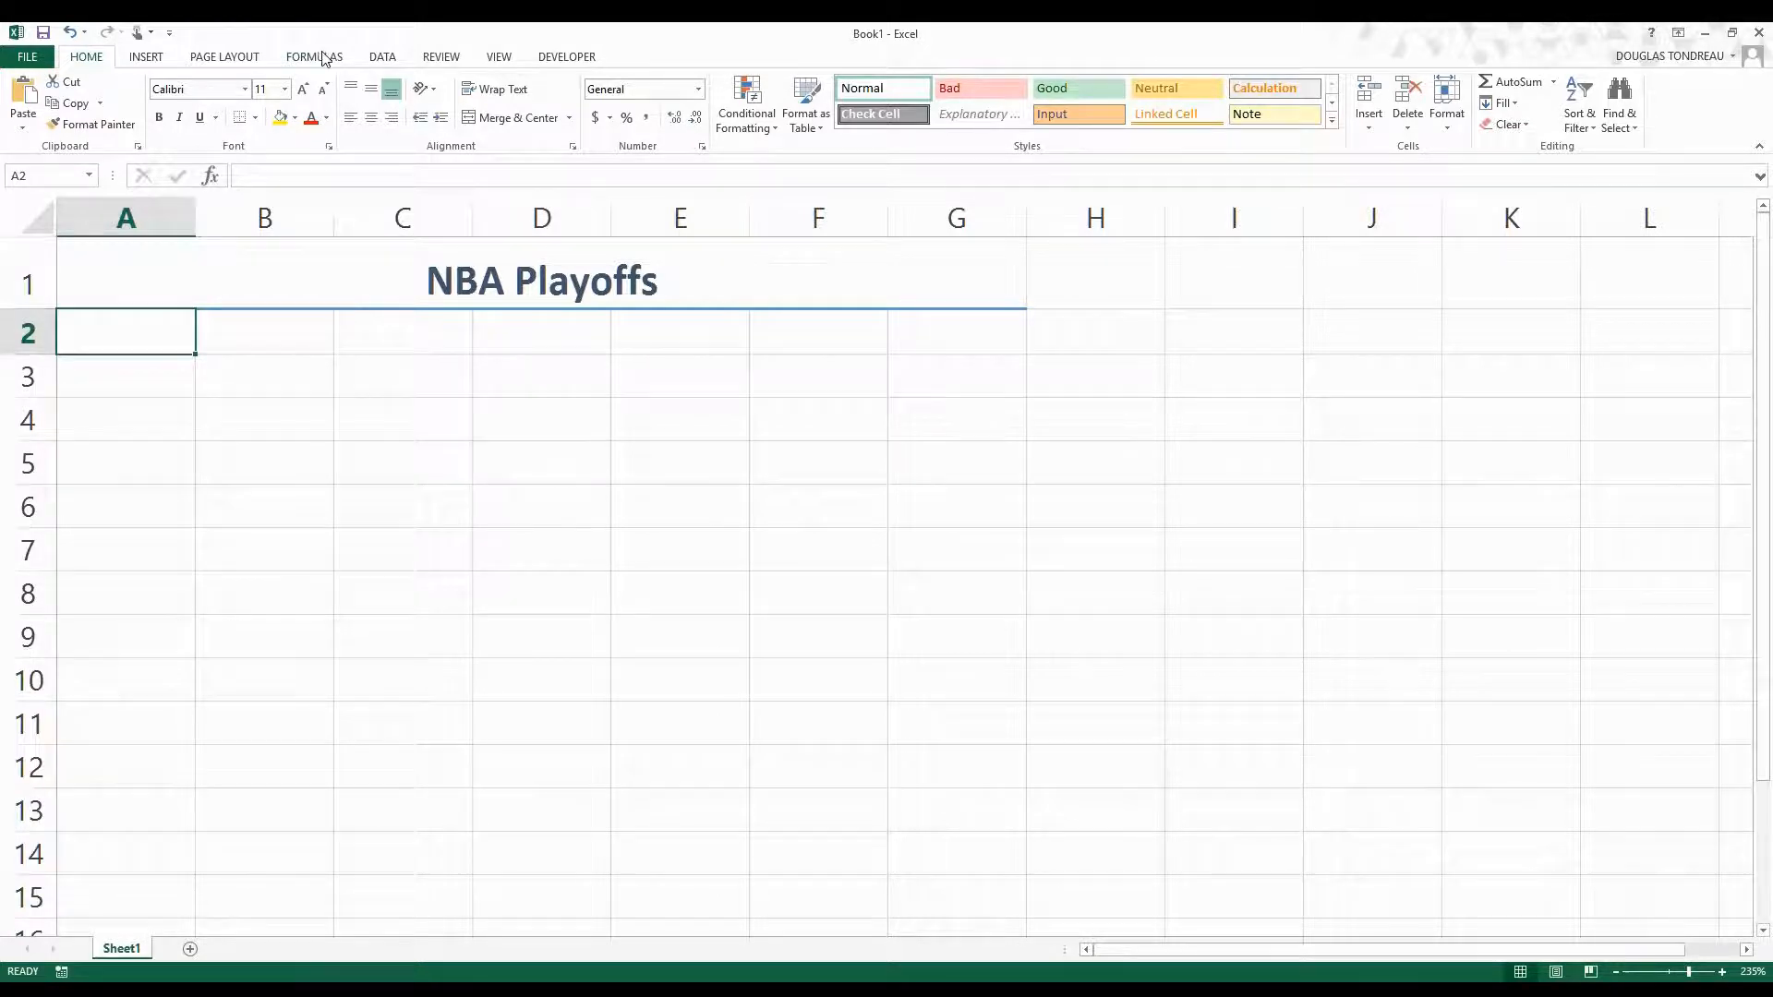
pyautogui.click(213, 60)
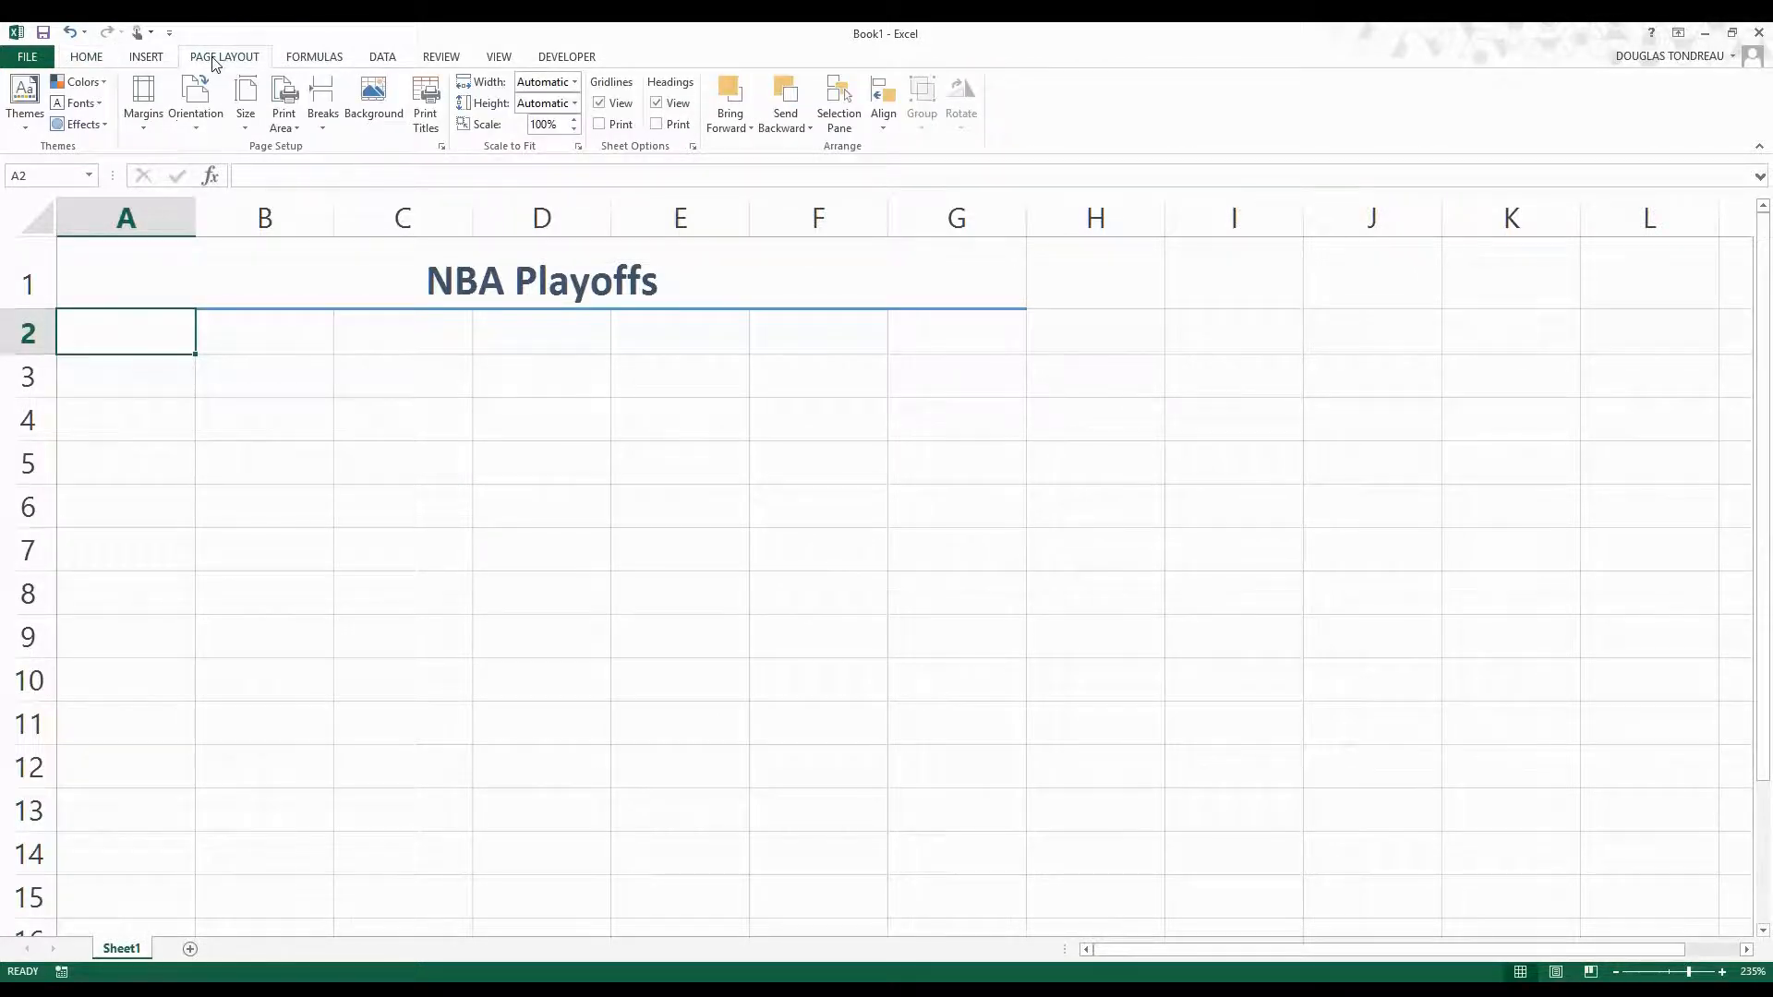
pyautogui.click(25, 97)
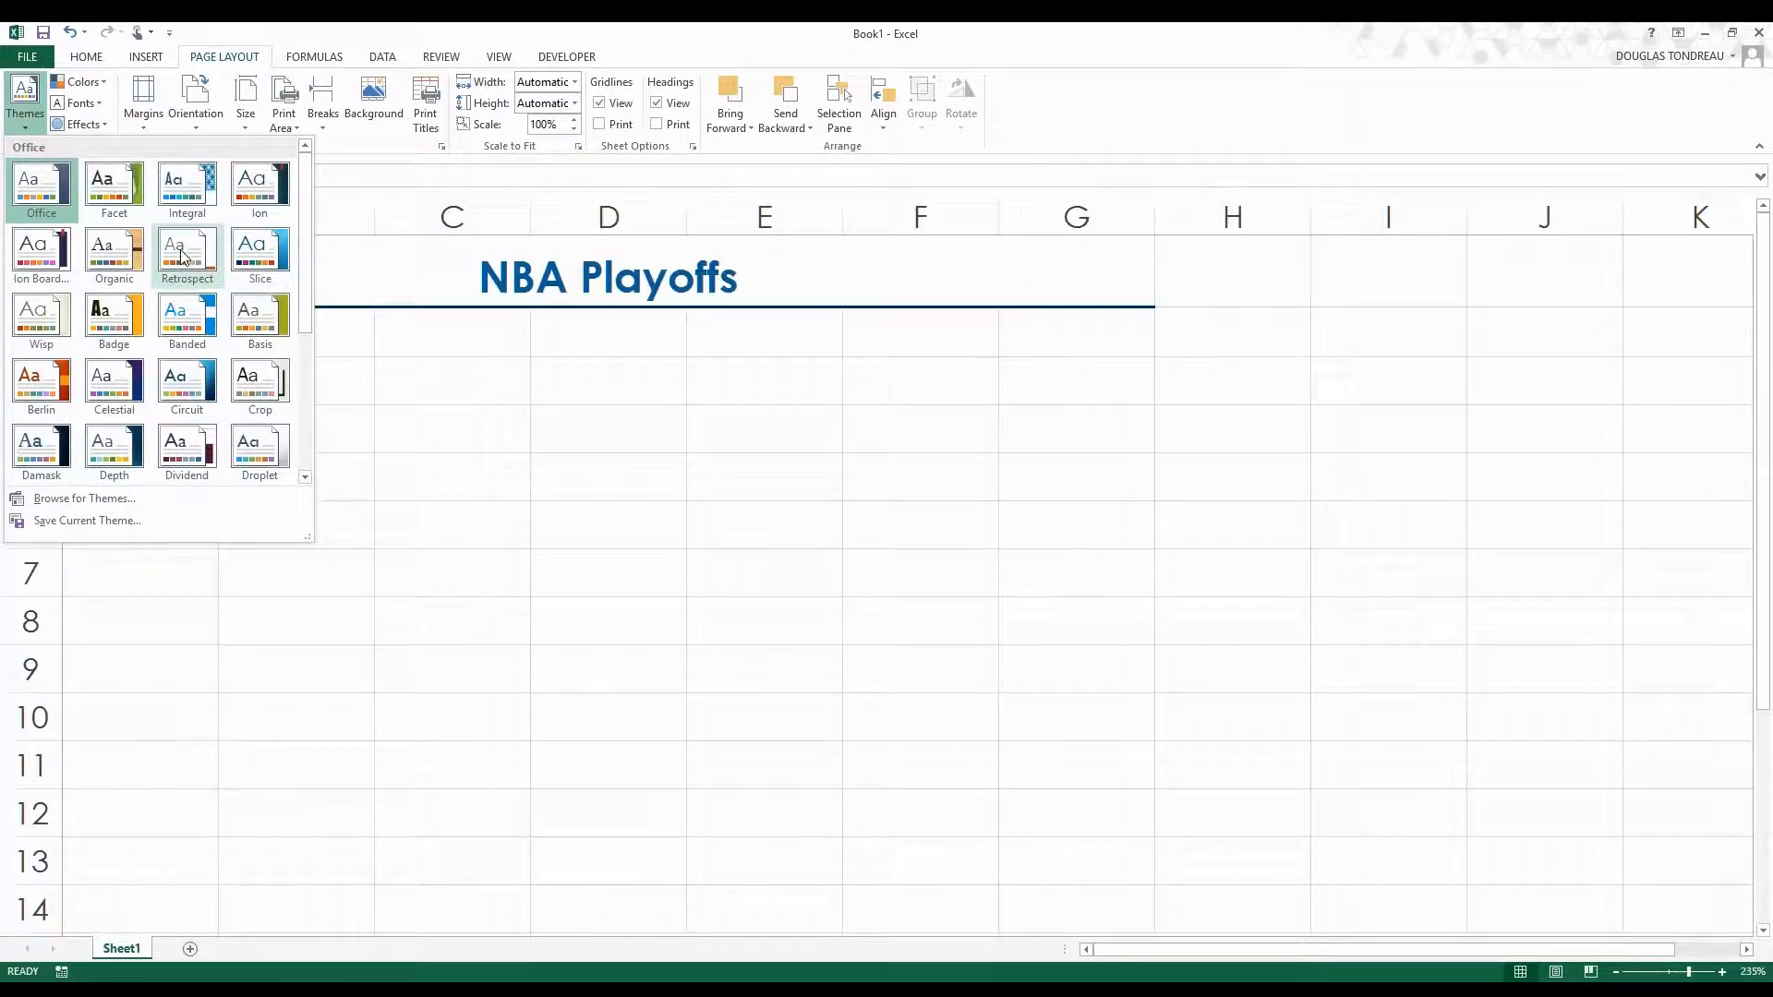
pyautogui.click(261, 250)
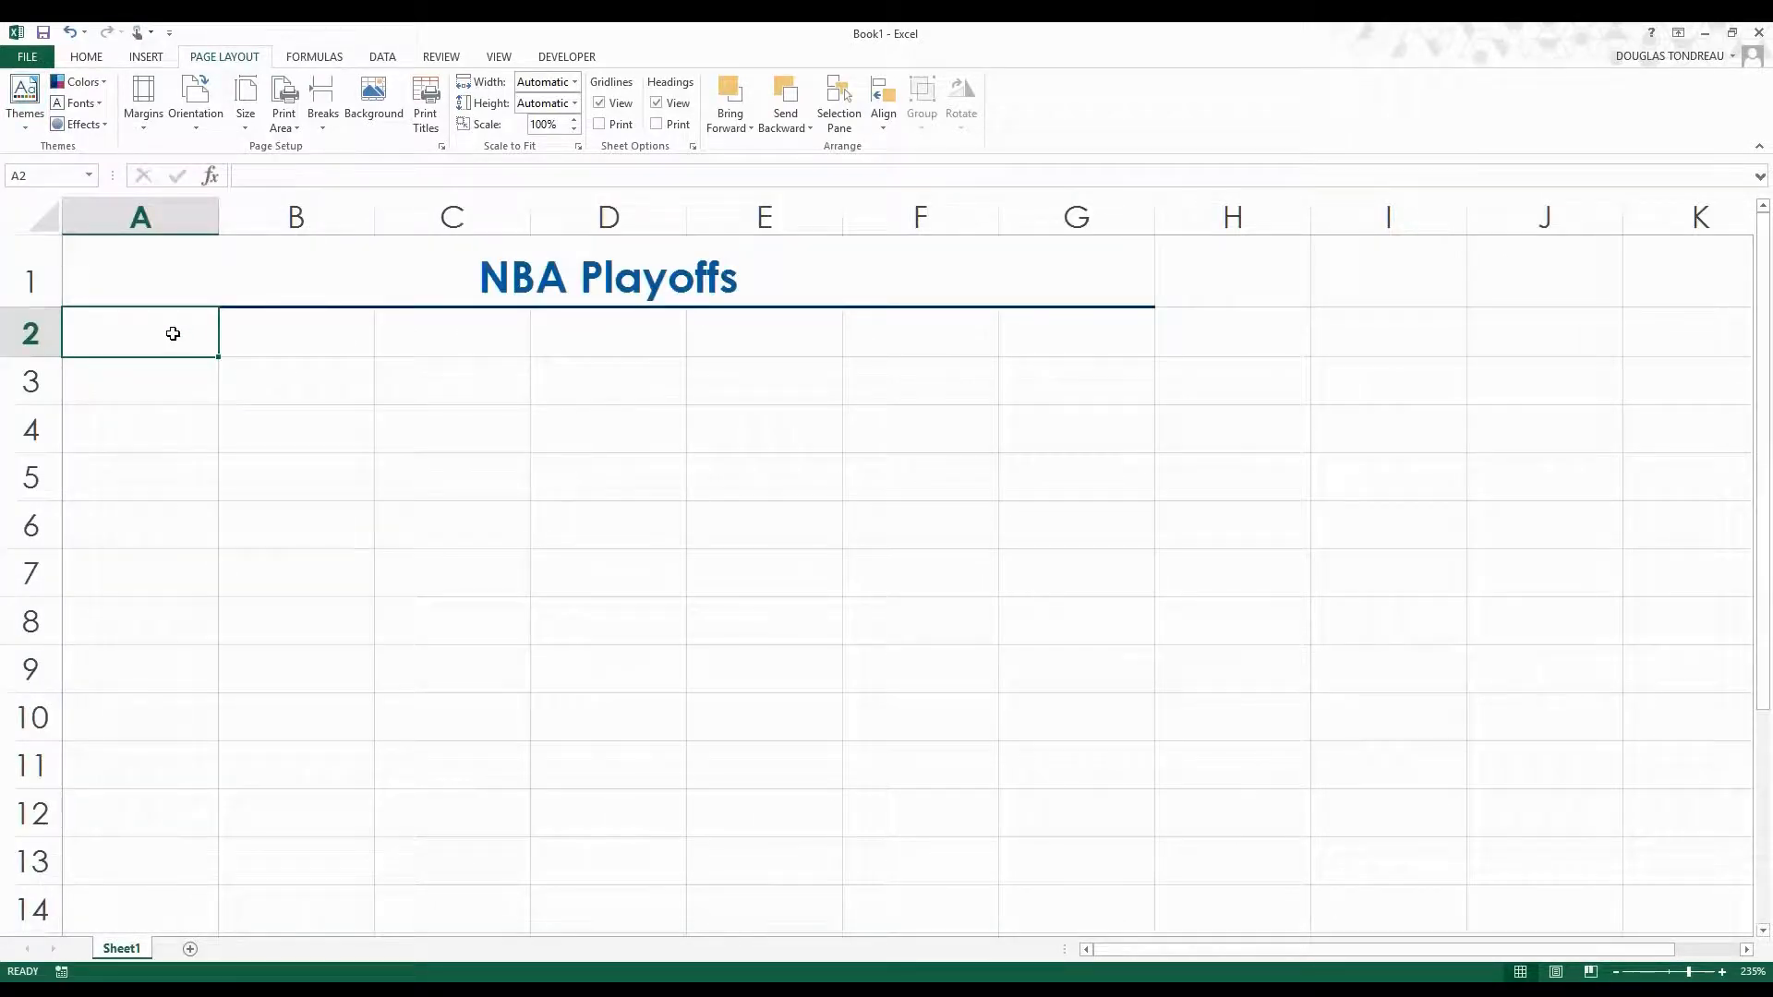
# Enter the column headings Team, Position and Field Goals in cells A2 to C2.
pyautogui.write('Team')
pyautogui.press('Tab')
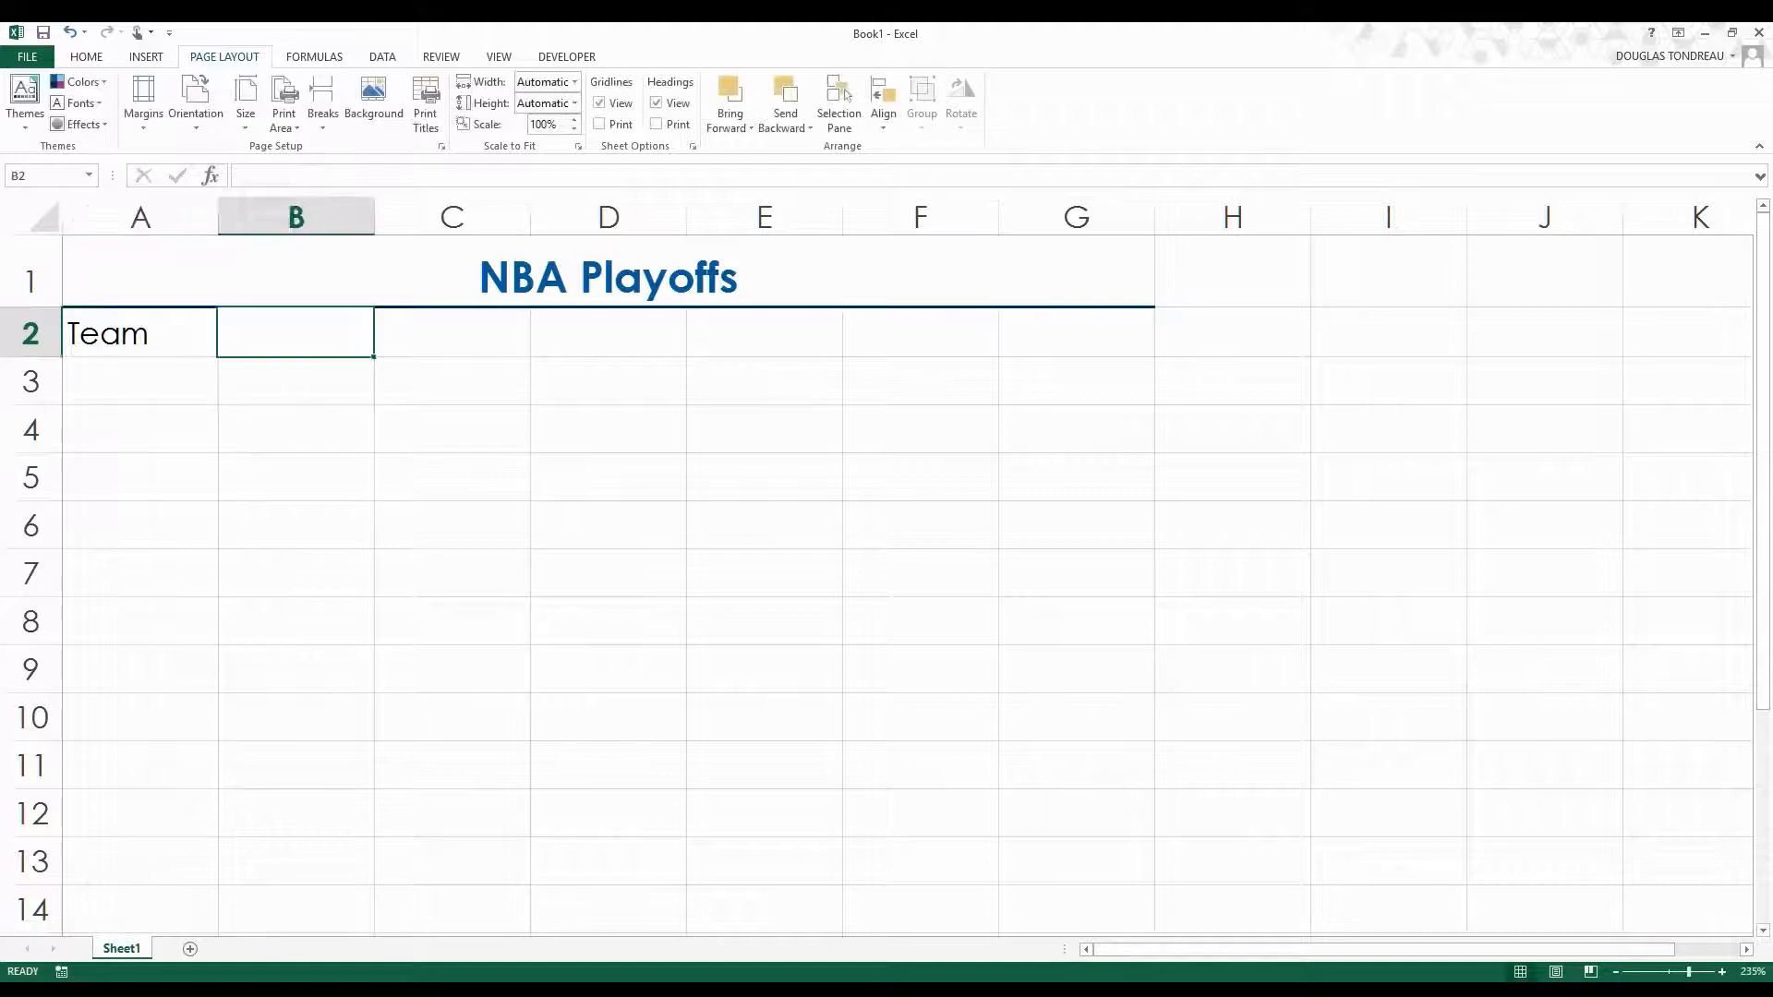
pyautogui.write('Position')
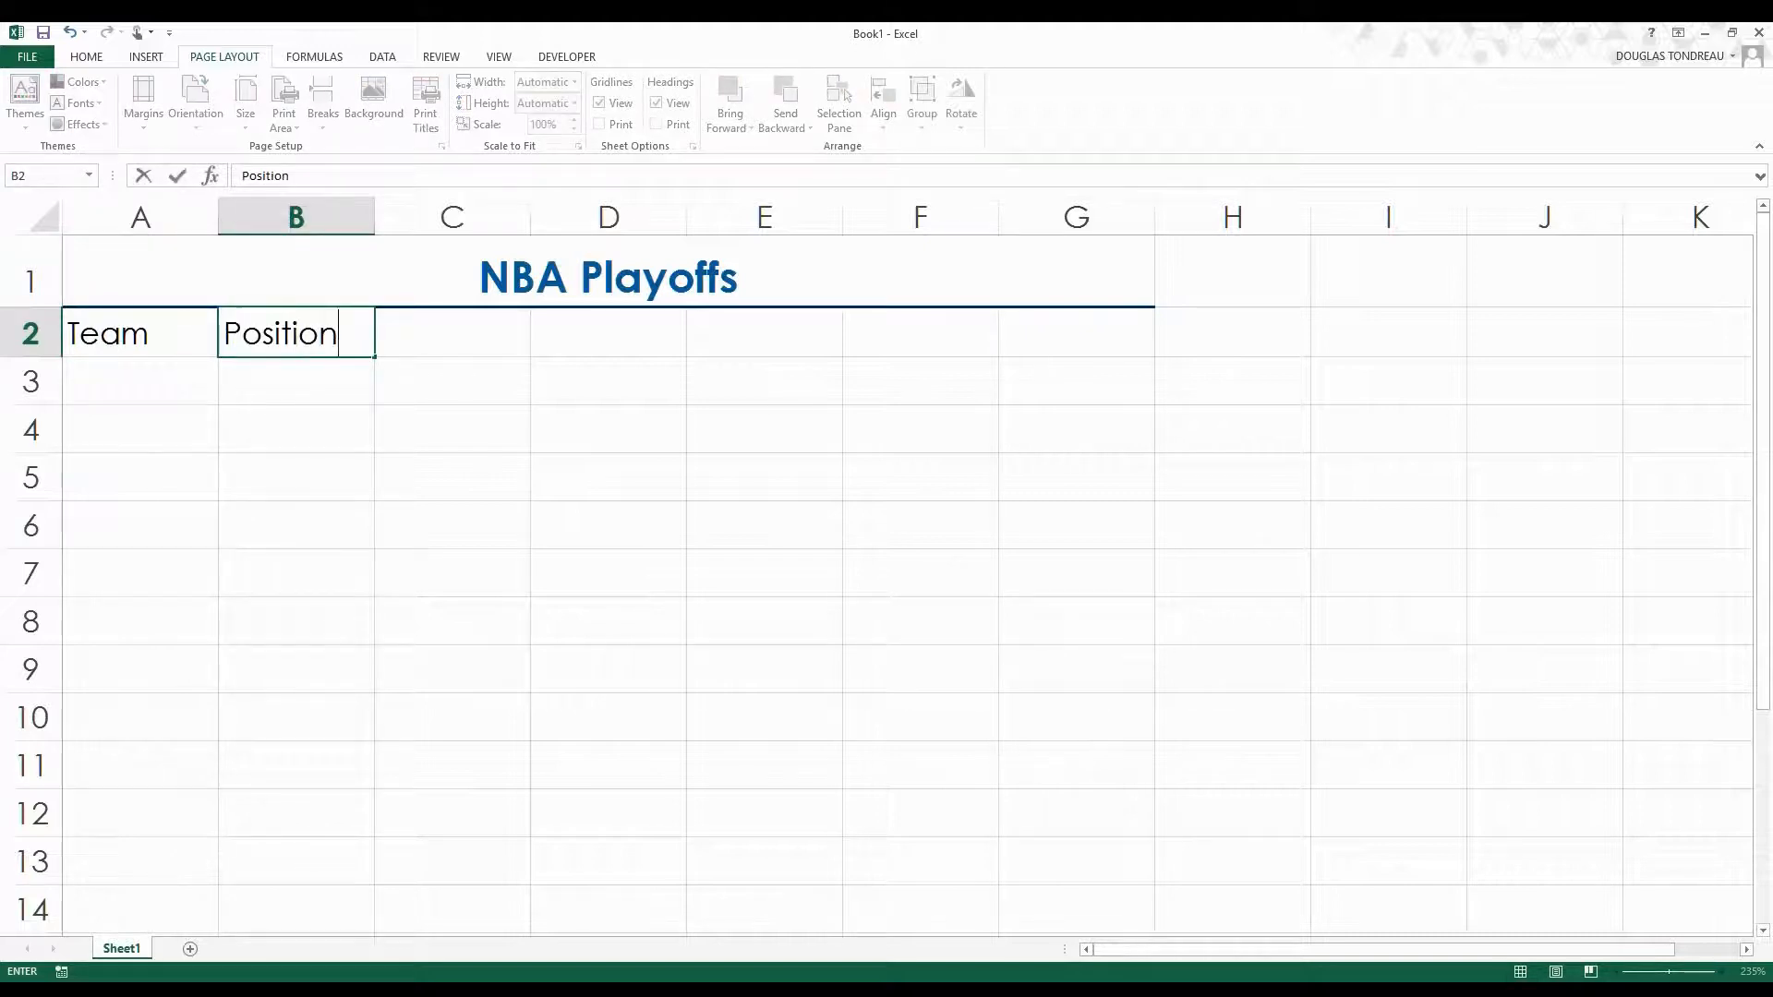
pyautogui.press('Tab')
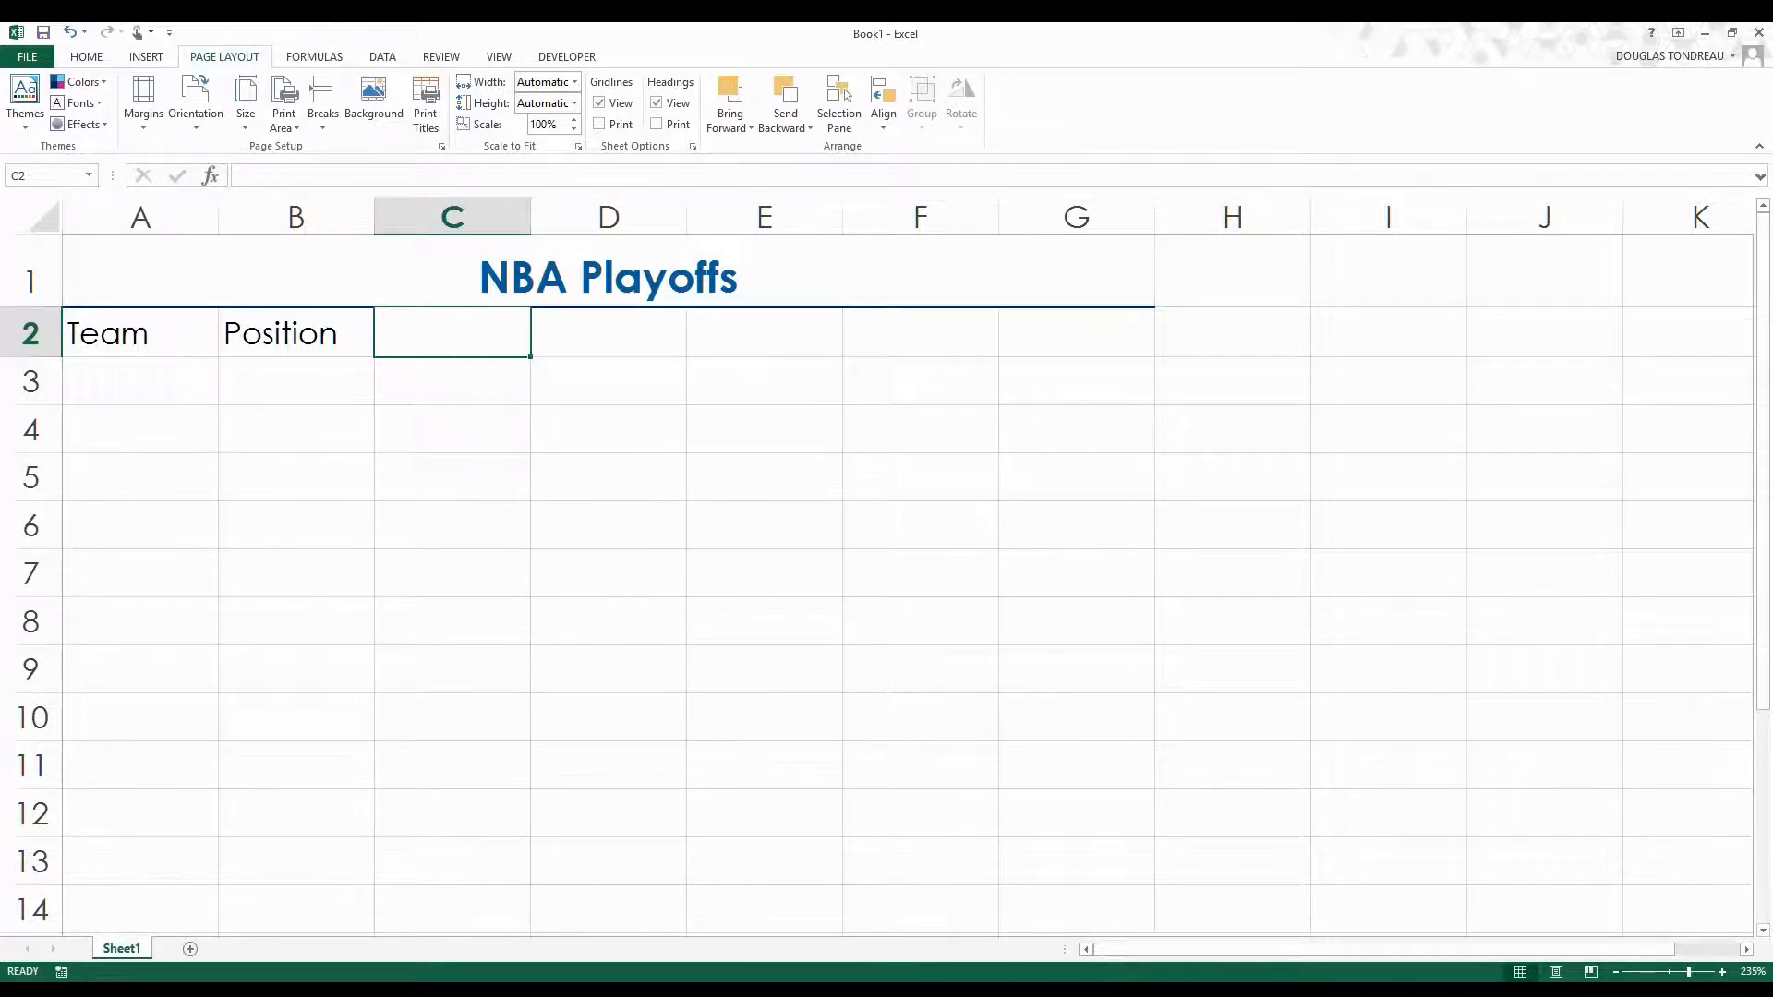
pyautogui.write('Field Goals')
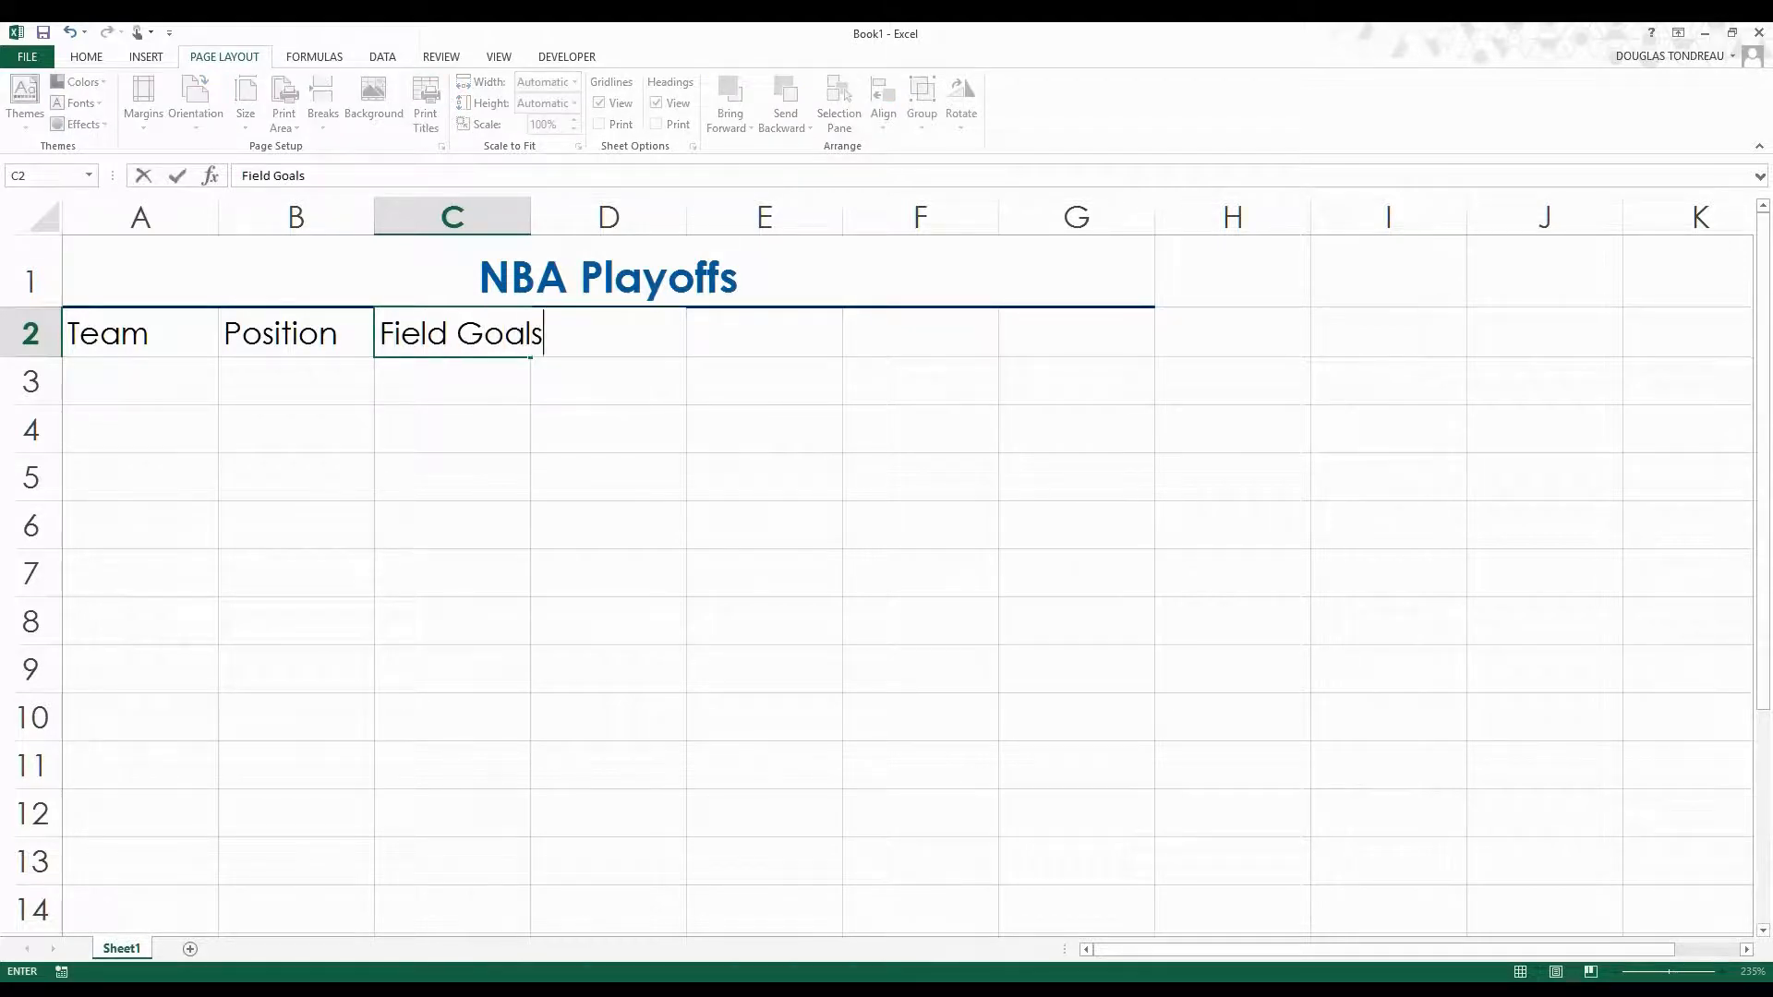
pyautogui.press('Tab')
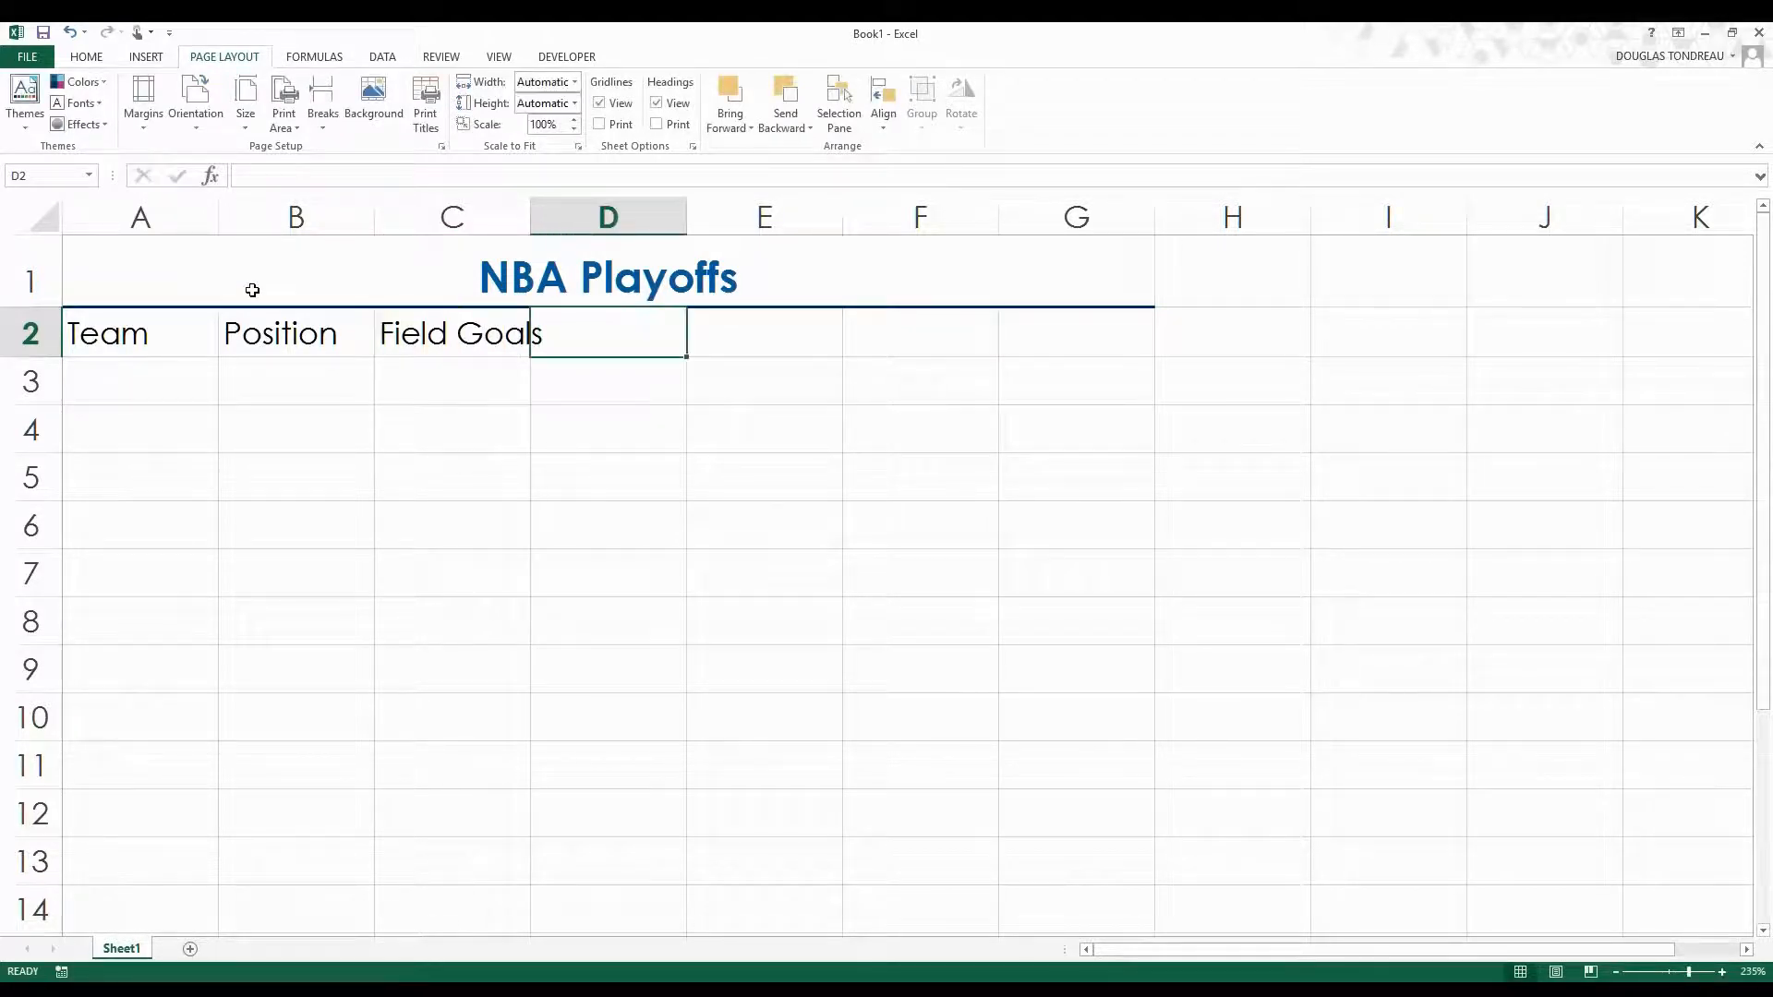
# Widen column C so that the Field Goals heading fits inside it.
pyautogui.moveTo(530, 217); pyautogui.dragTo(552, 222)
pyautogui.click(566, 396)
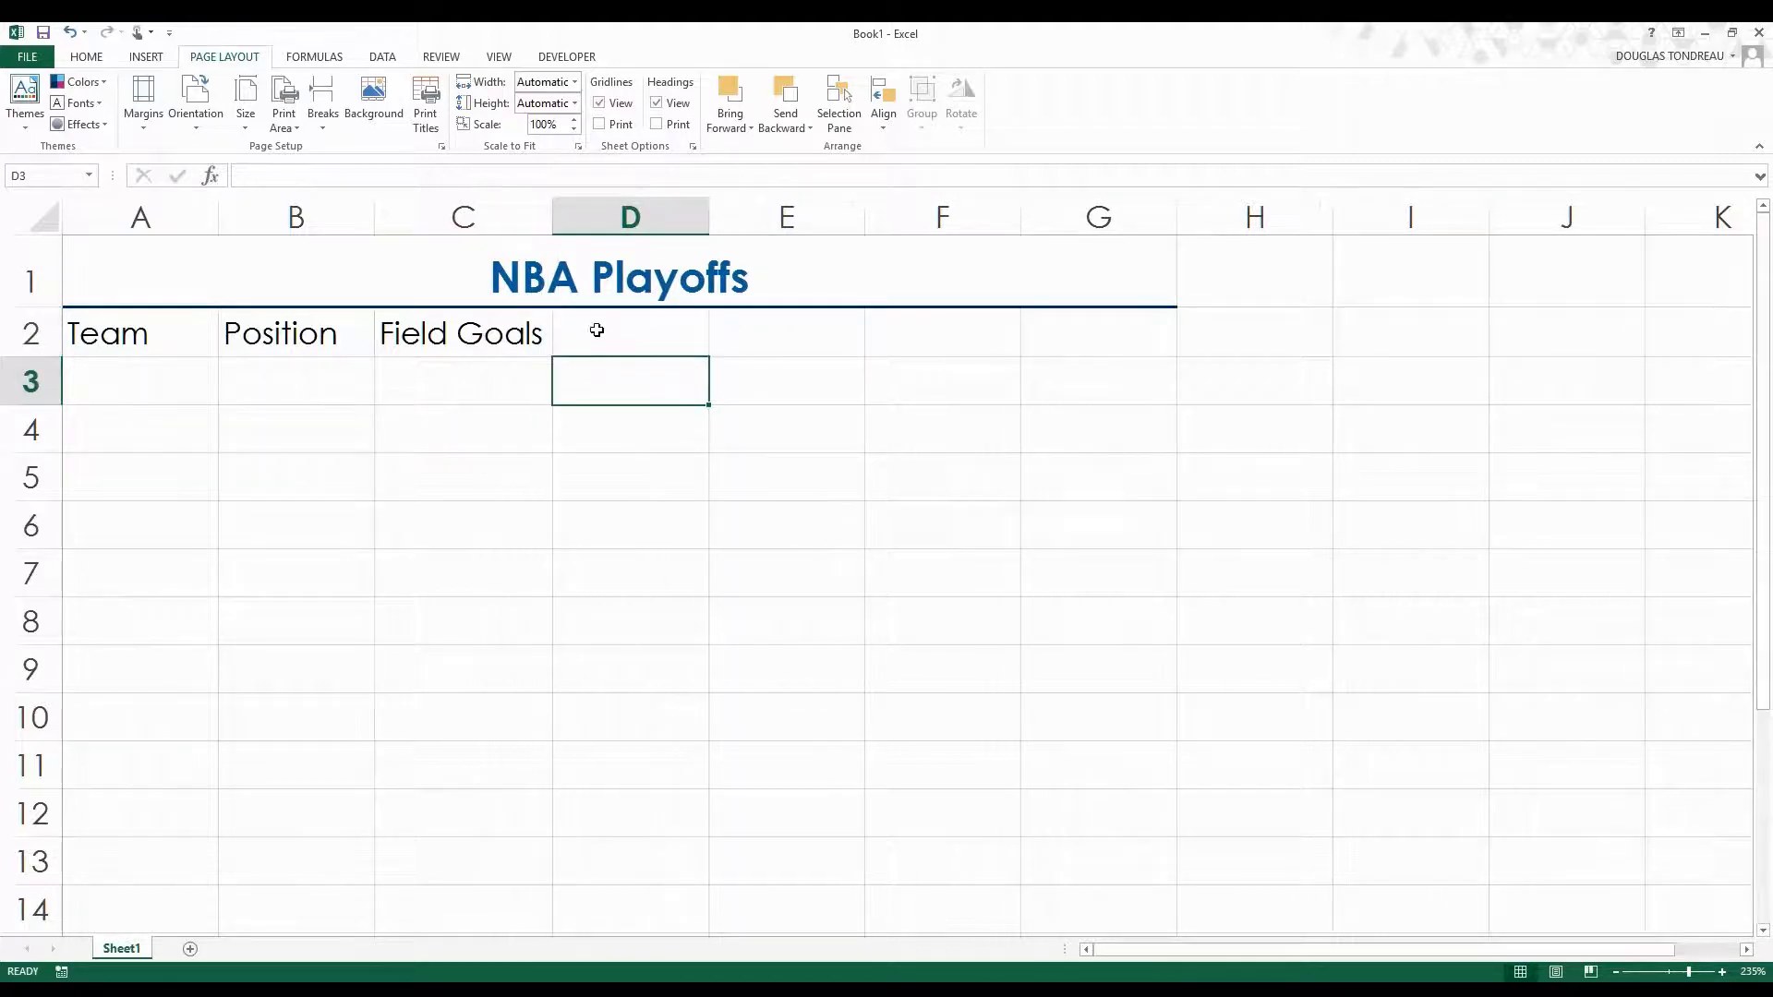
# Enter the column heading Wins in cell D2.
pyautogui.click(597, 332)
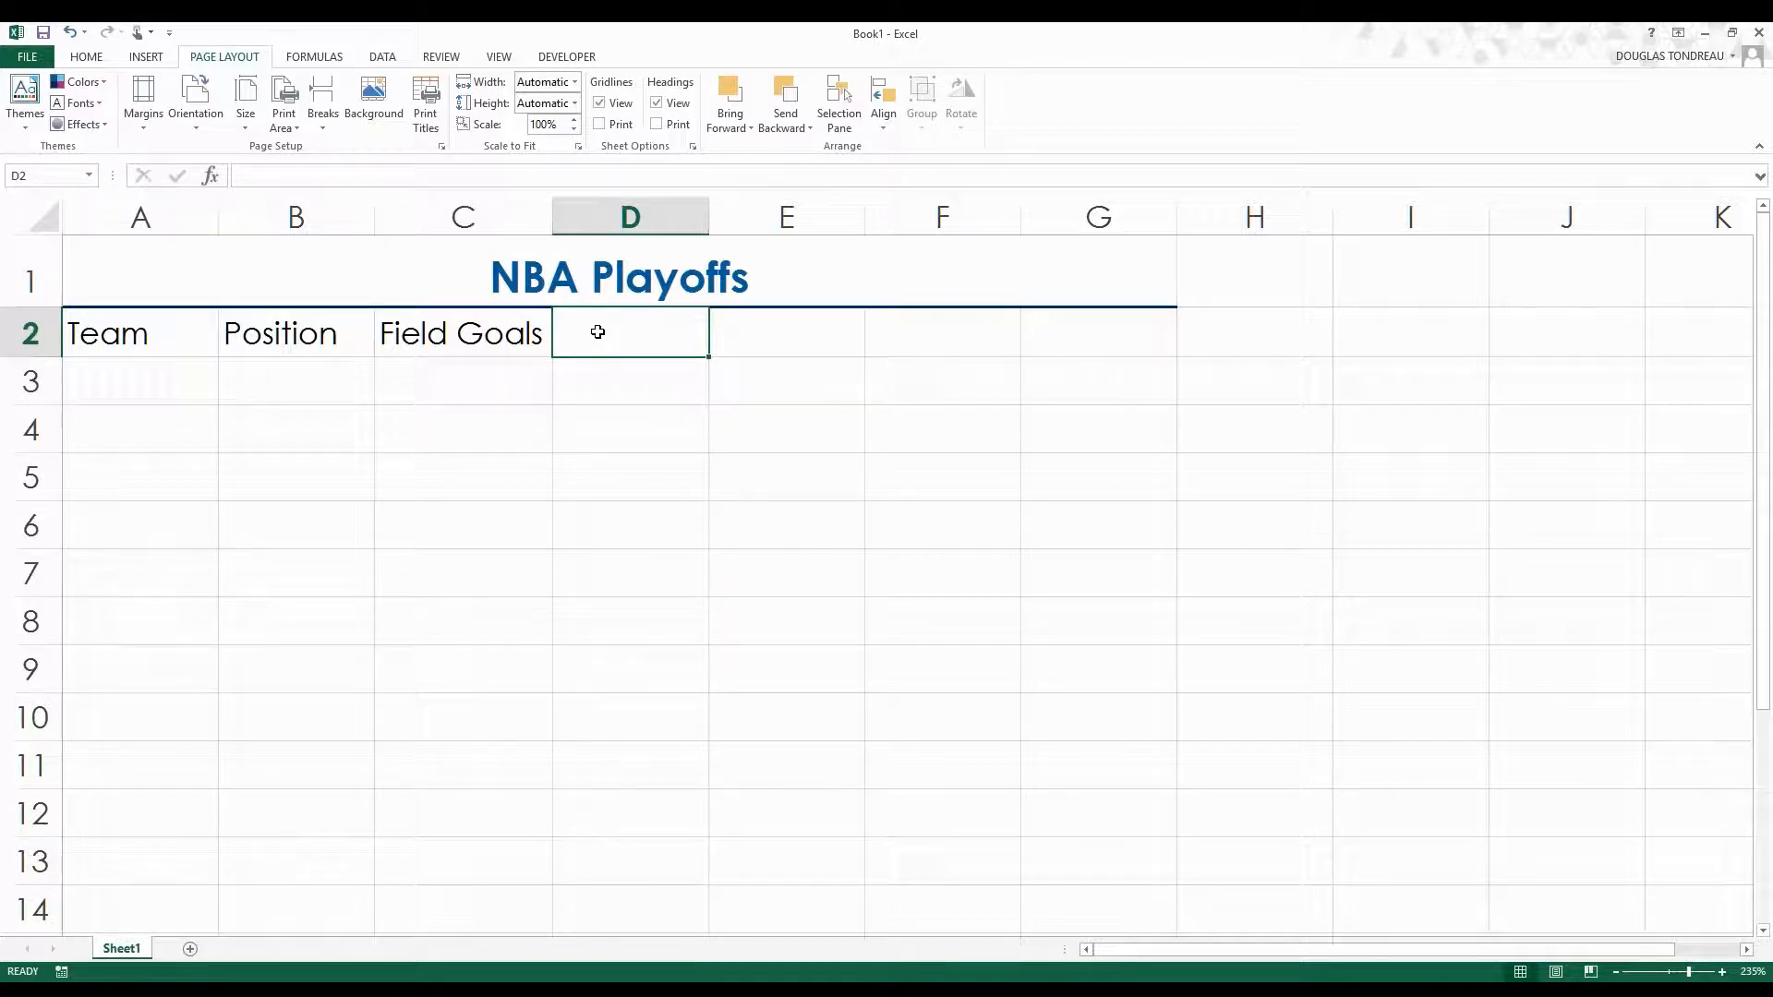
pyautogui.write('Wins')
pyautogui.press('Tab')
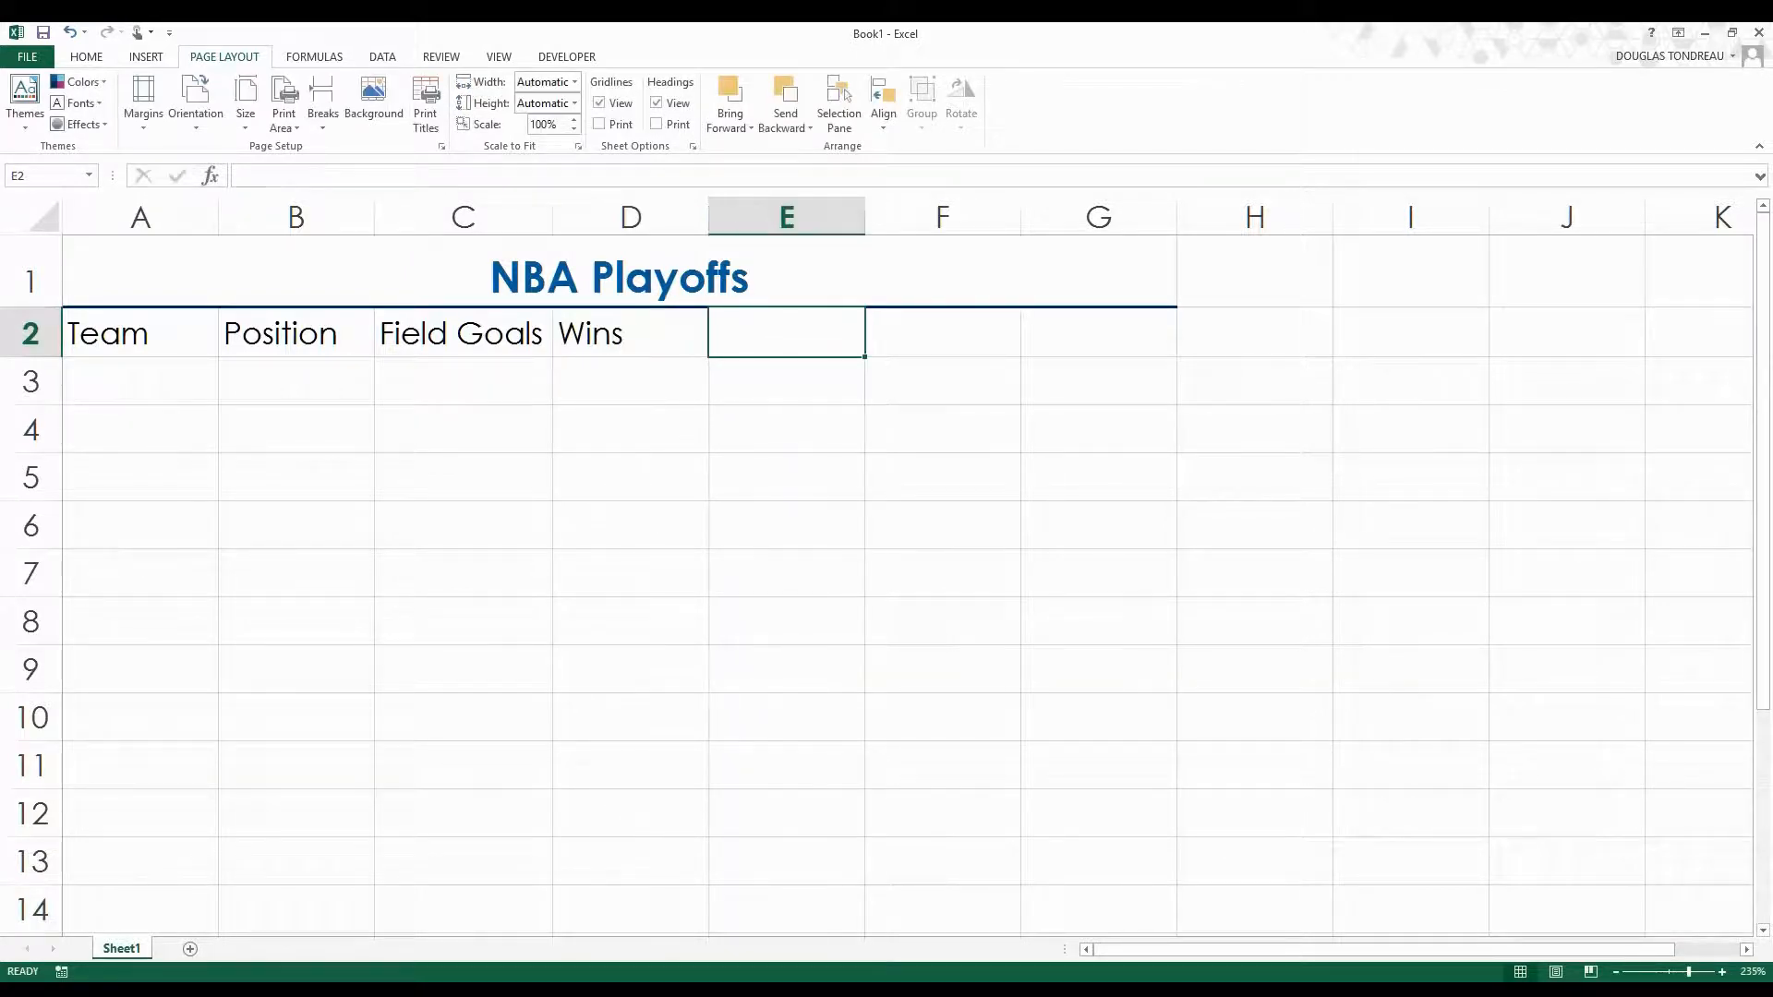
# Try to enter the column heading Record in cell E2, correcting its spelling, and discard the entry.
pyautogui.write('R')
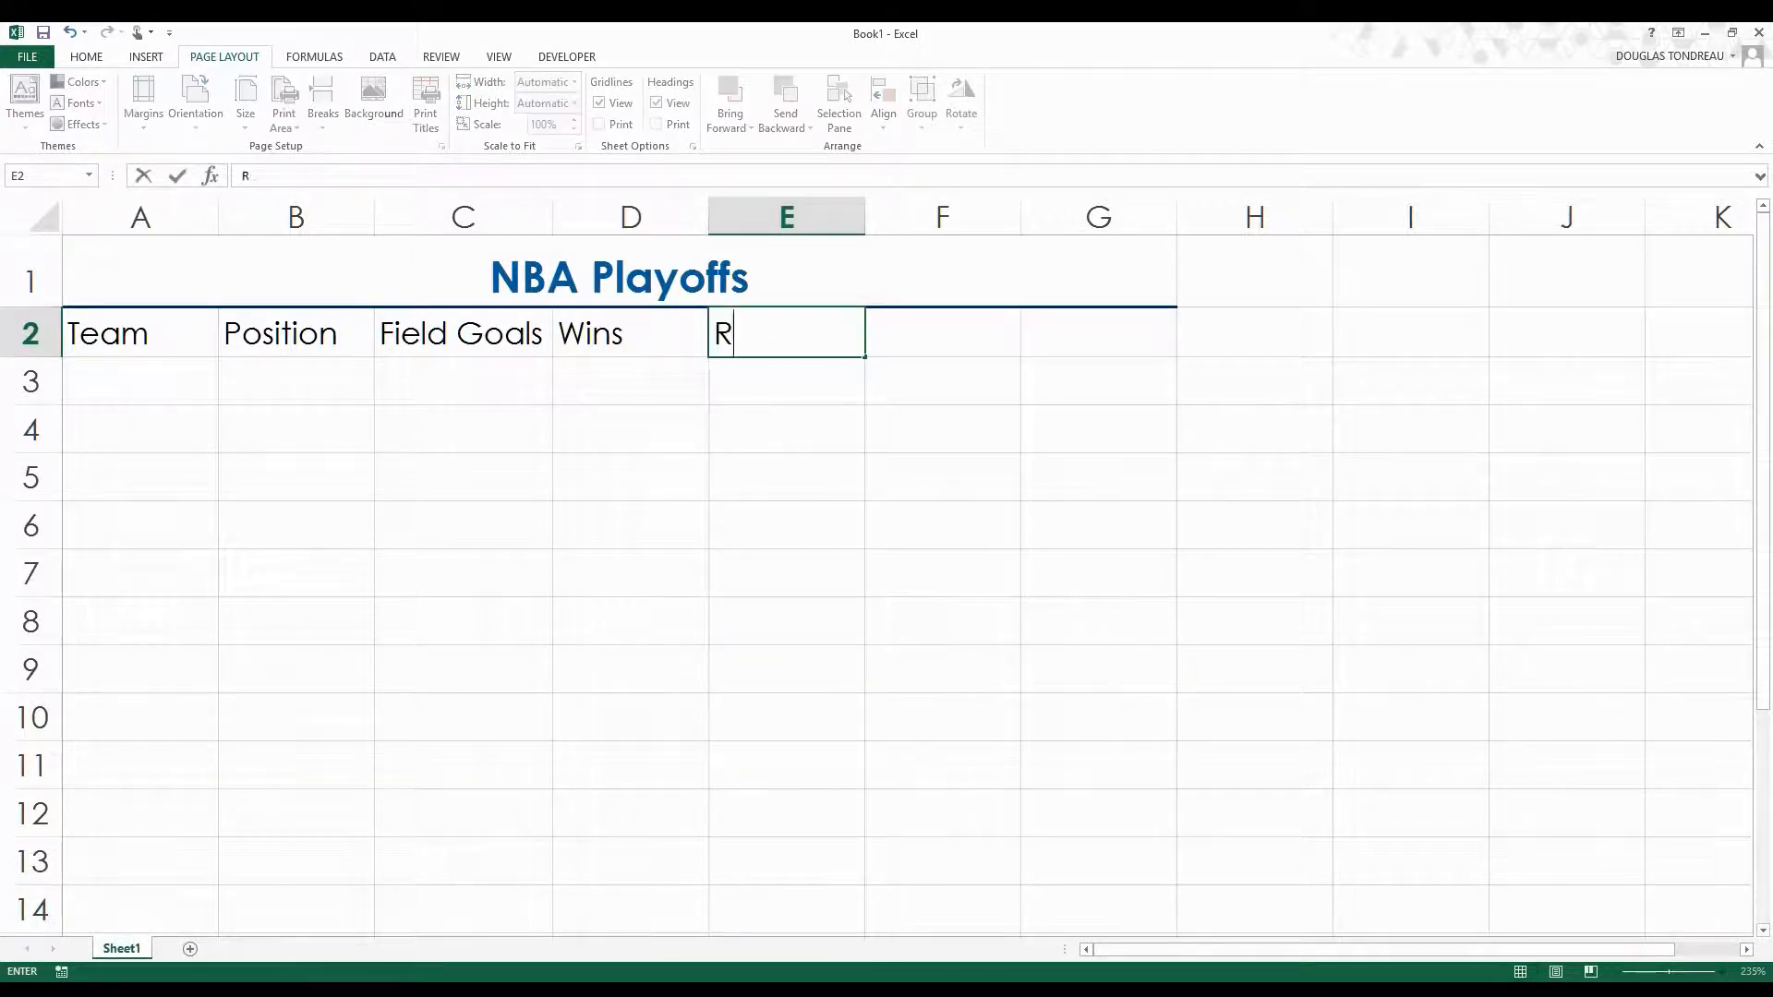
pyautogui.write('ecprd')
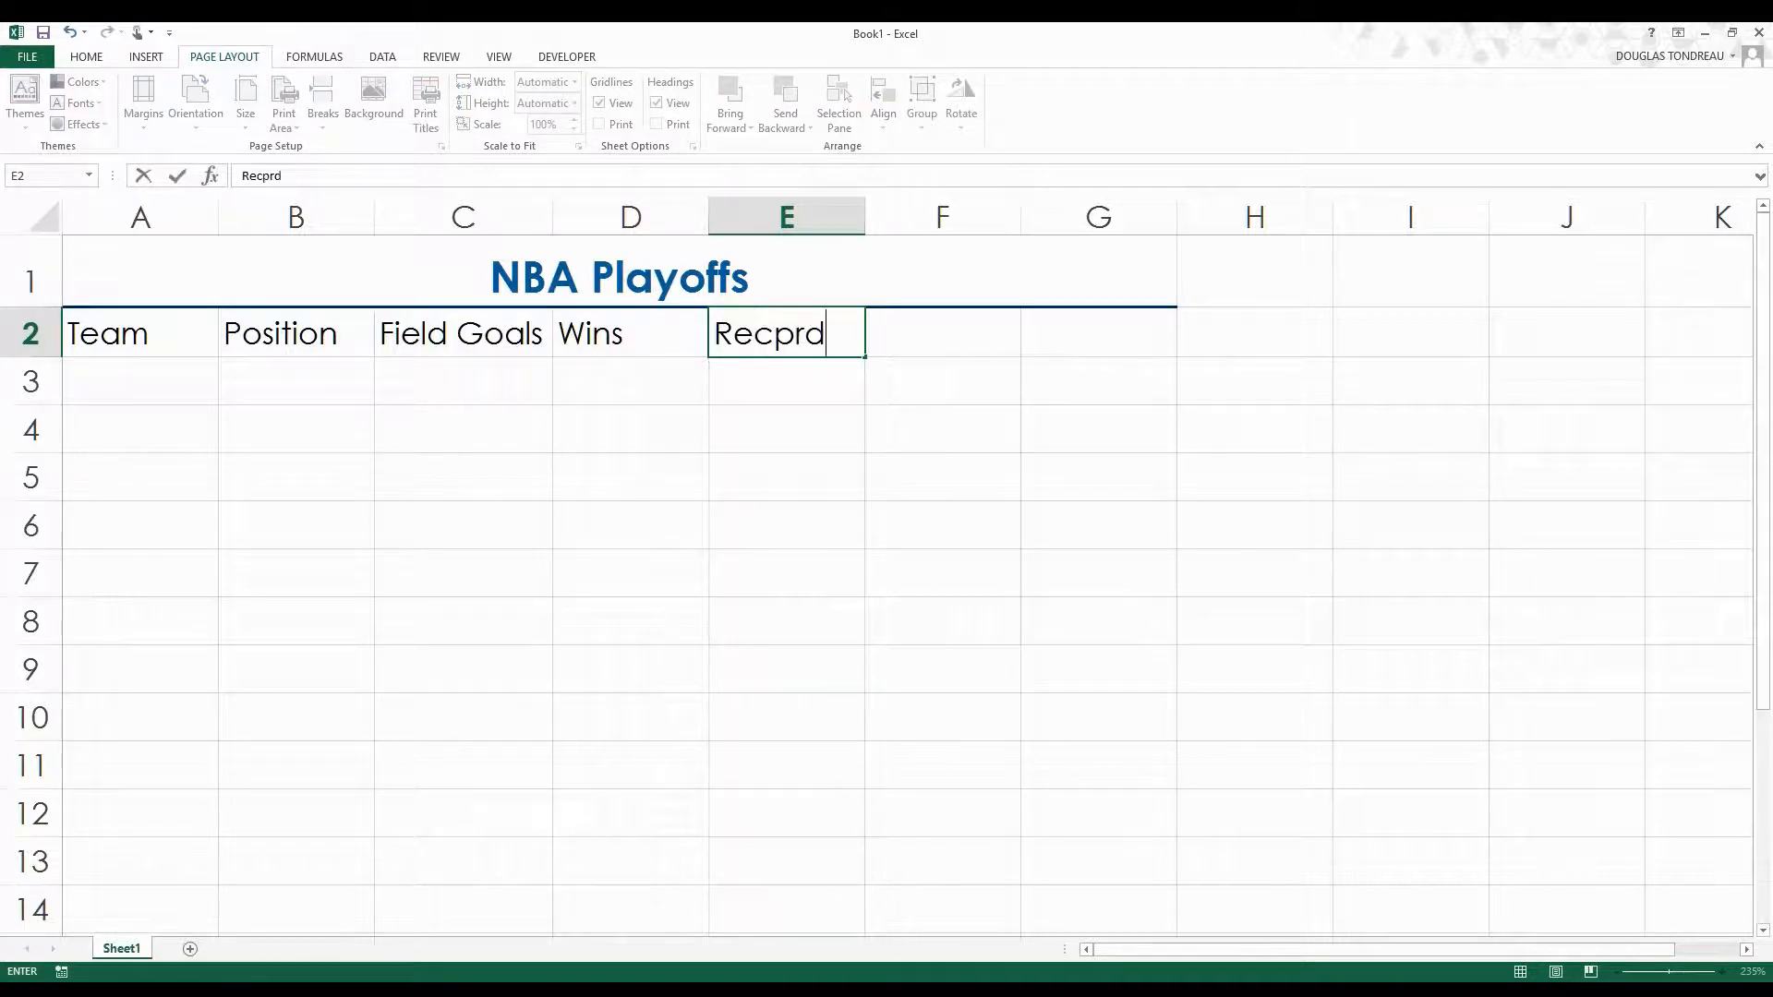
pyautogui.press('BackSpace')
pyautogui.press('BackSpace')
pyautogui.press('BackSpace')
pyautogui.write('ord')
pyautogui.press('BackSpace')
pyautogui.press('BackSpace')
pyautogui.press('BackSpace')
pyautogui.press('BackSpace')
pyautogui.press('BackSpace')
pyautogui.press('BackSpace')
pyautogui.hotkey('ctrl', 'y')
pyautogui.hotkey('ctrl', 'z')
# Remove the headings Team, Position, Field Goals and Wins from row 2.
pyautogui.click(565, 342)
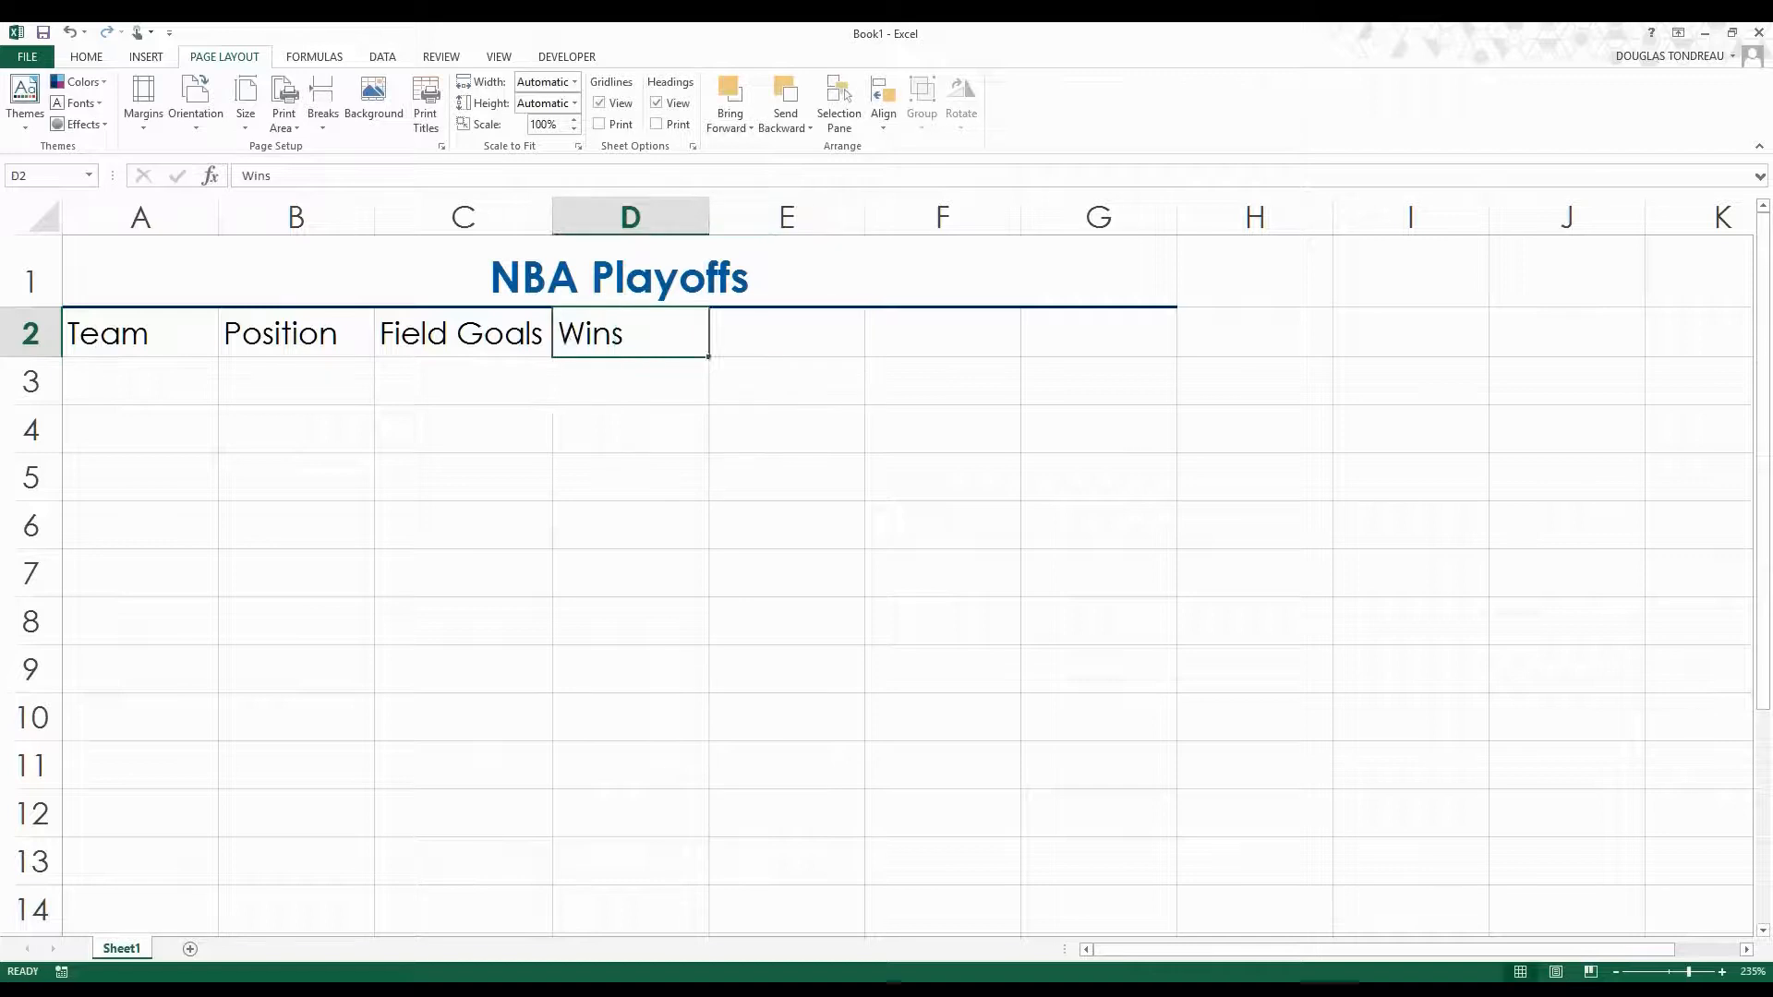
pyautogui.hotkey('ctrl', 'z')
pyautogui.hotkey('ctrl', 'z')
pyautogui.hotkey('ctrl', 'z')
pyautogui.hotkey('ctrl', 'z')
pyautogui.hotkey('ctrl', 'z')
# Enter the month Sept in cell A2 and make row 2 slightly taller.
pyautogui.click(179, 327)
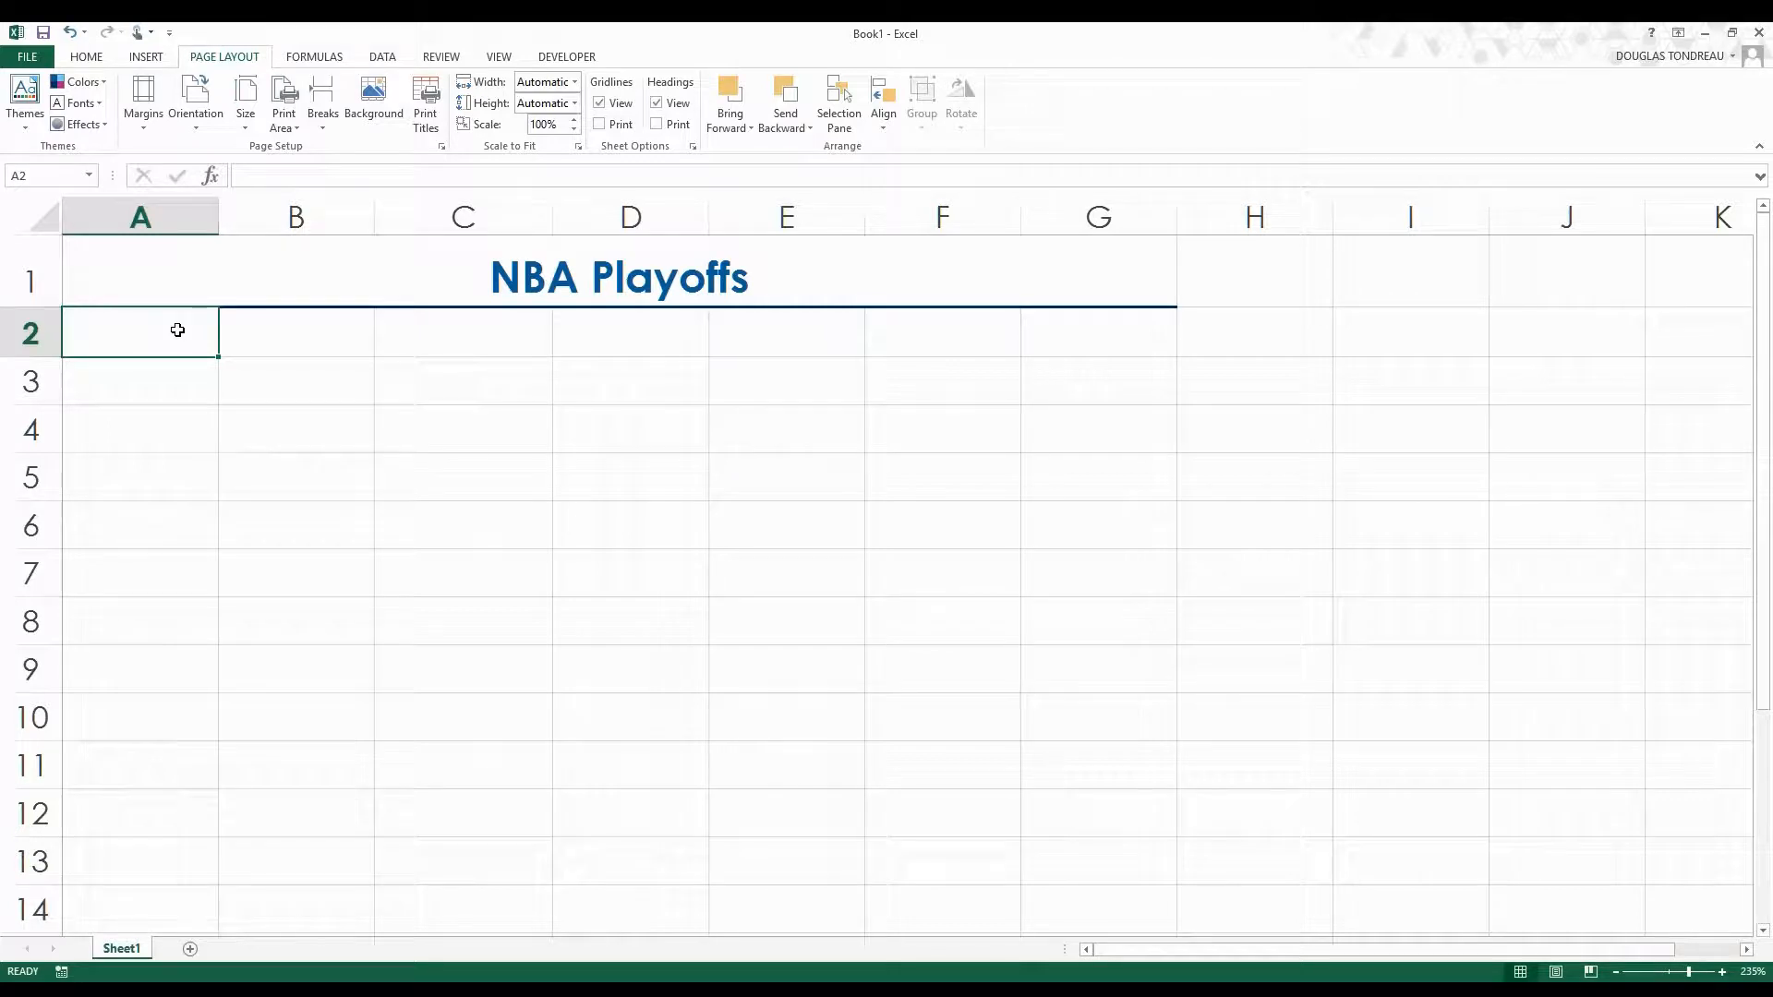
pyautogui.write('Sept')
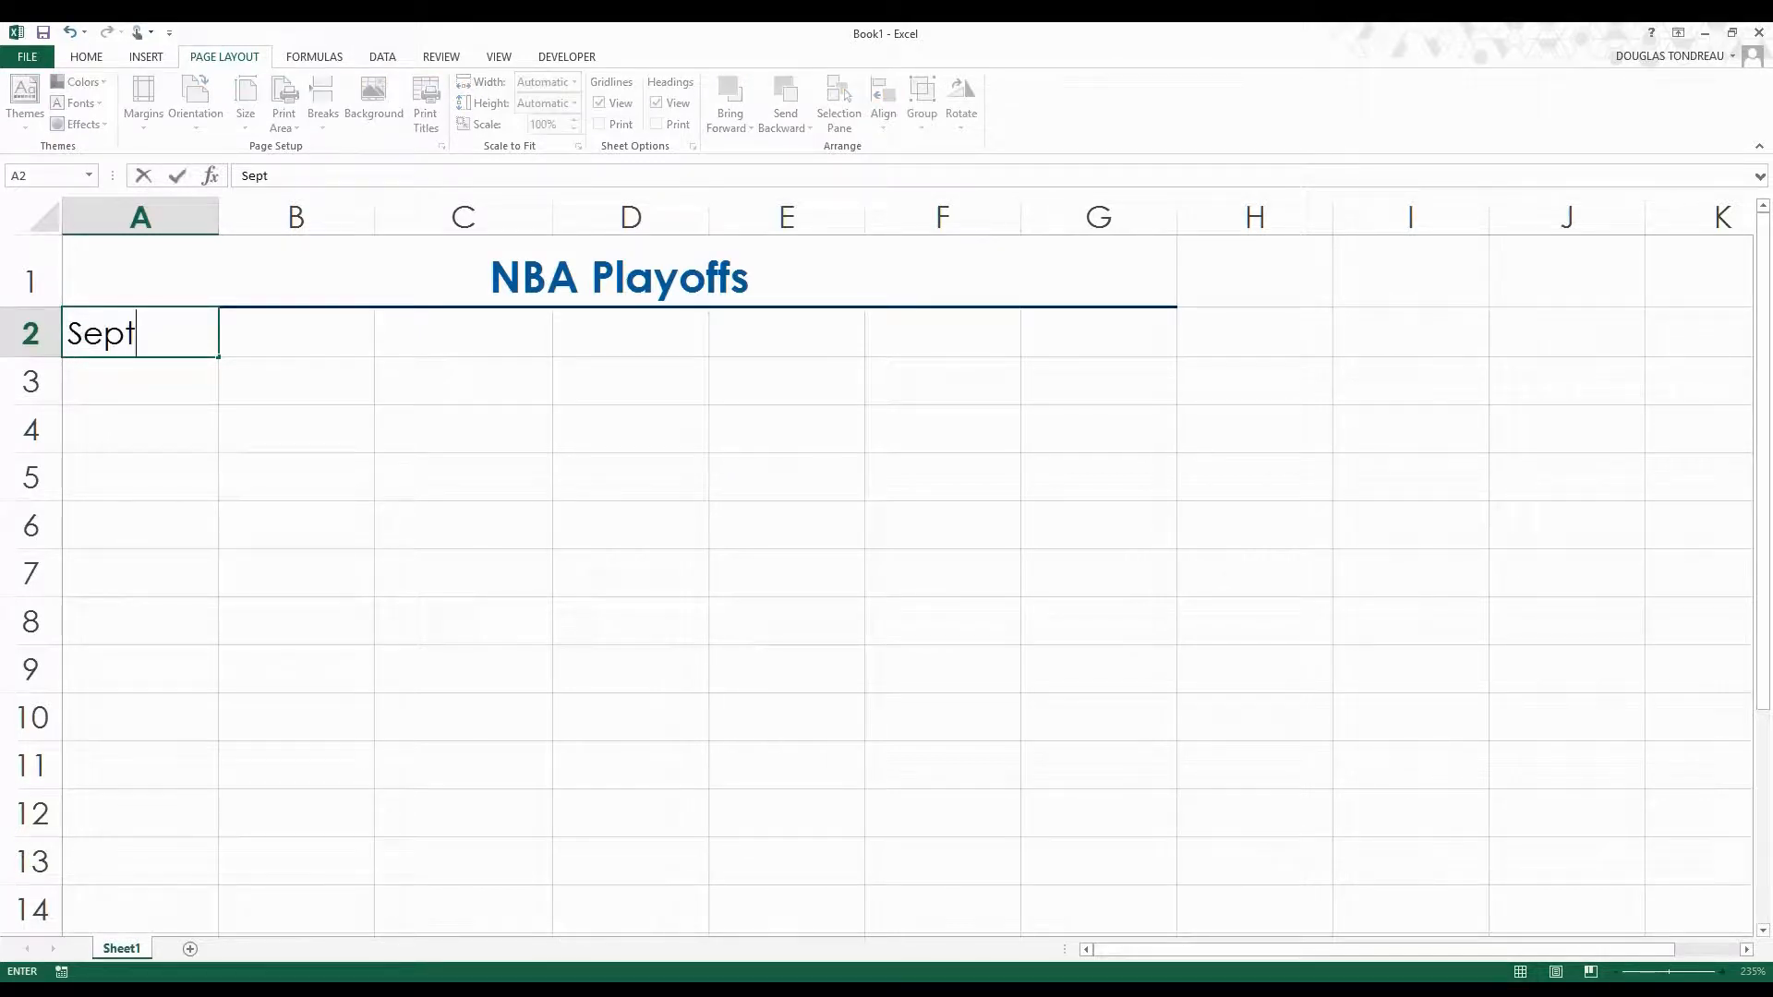
pyautogui.click(207, 527)
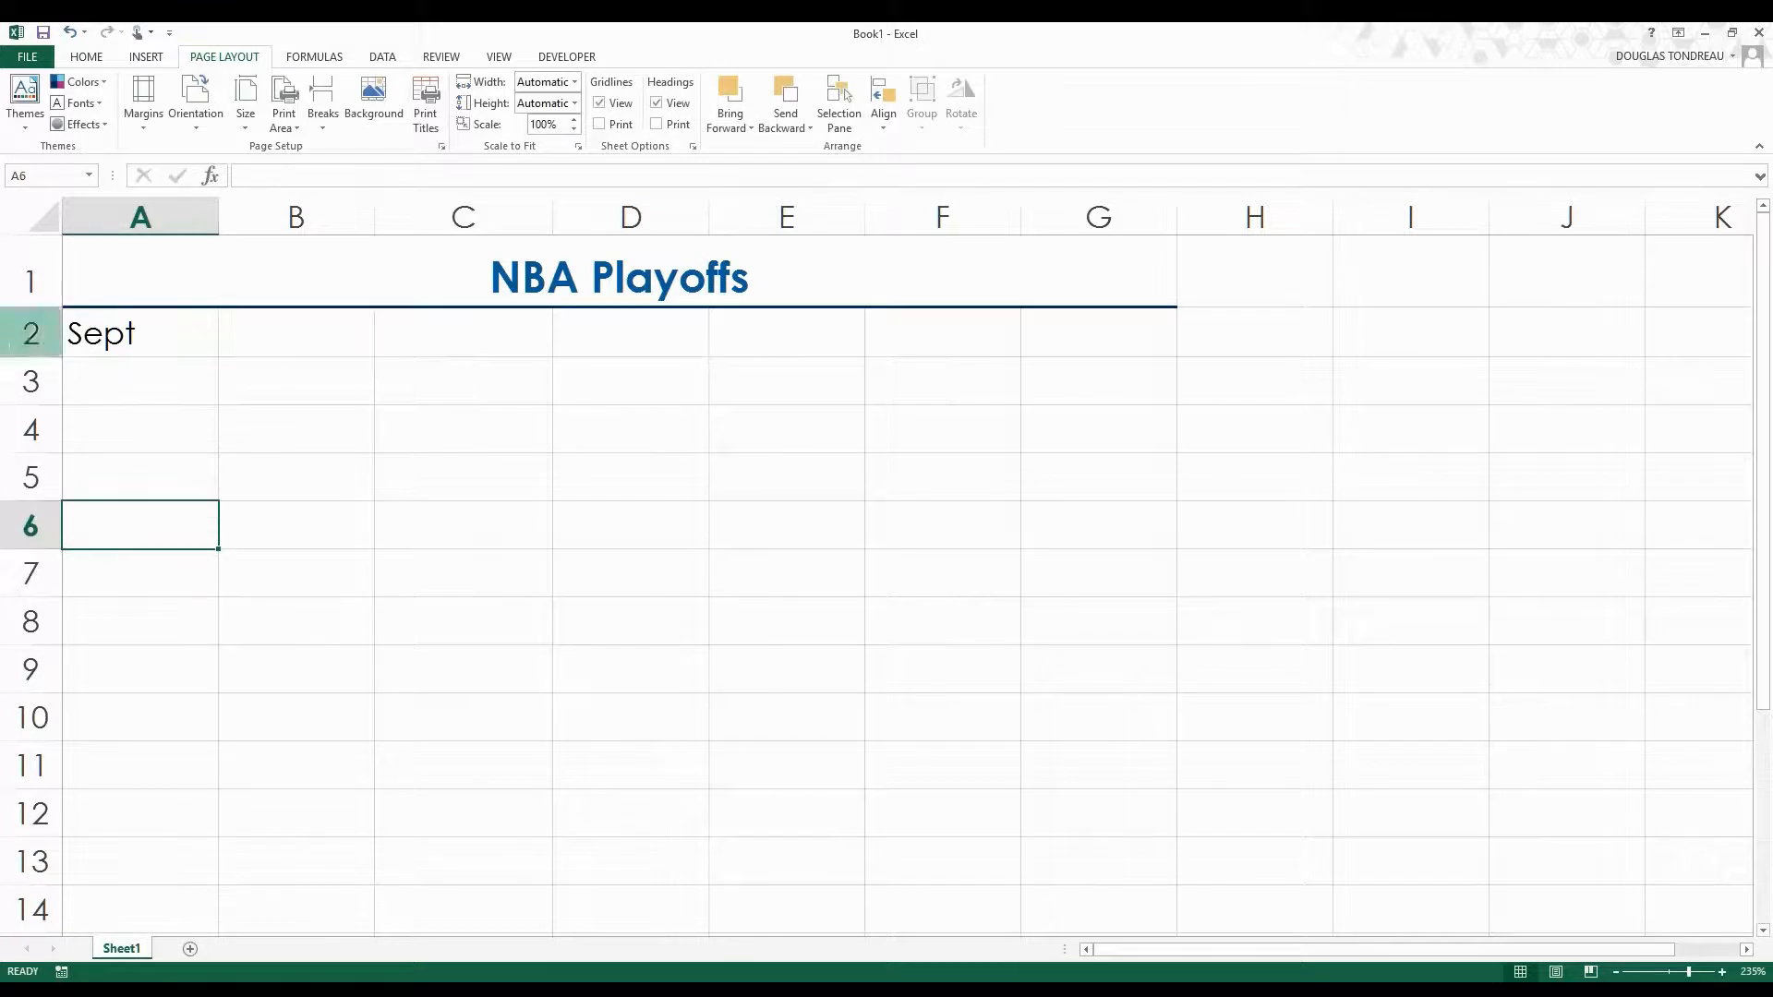
pyautogui.moveTo(63, 357); pyautogui.dragTo(63, 364)
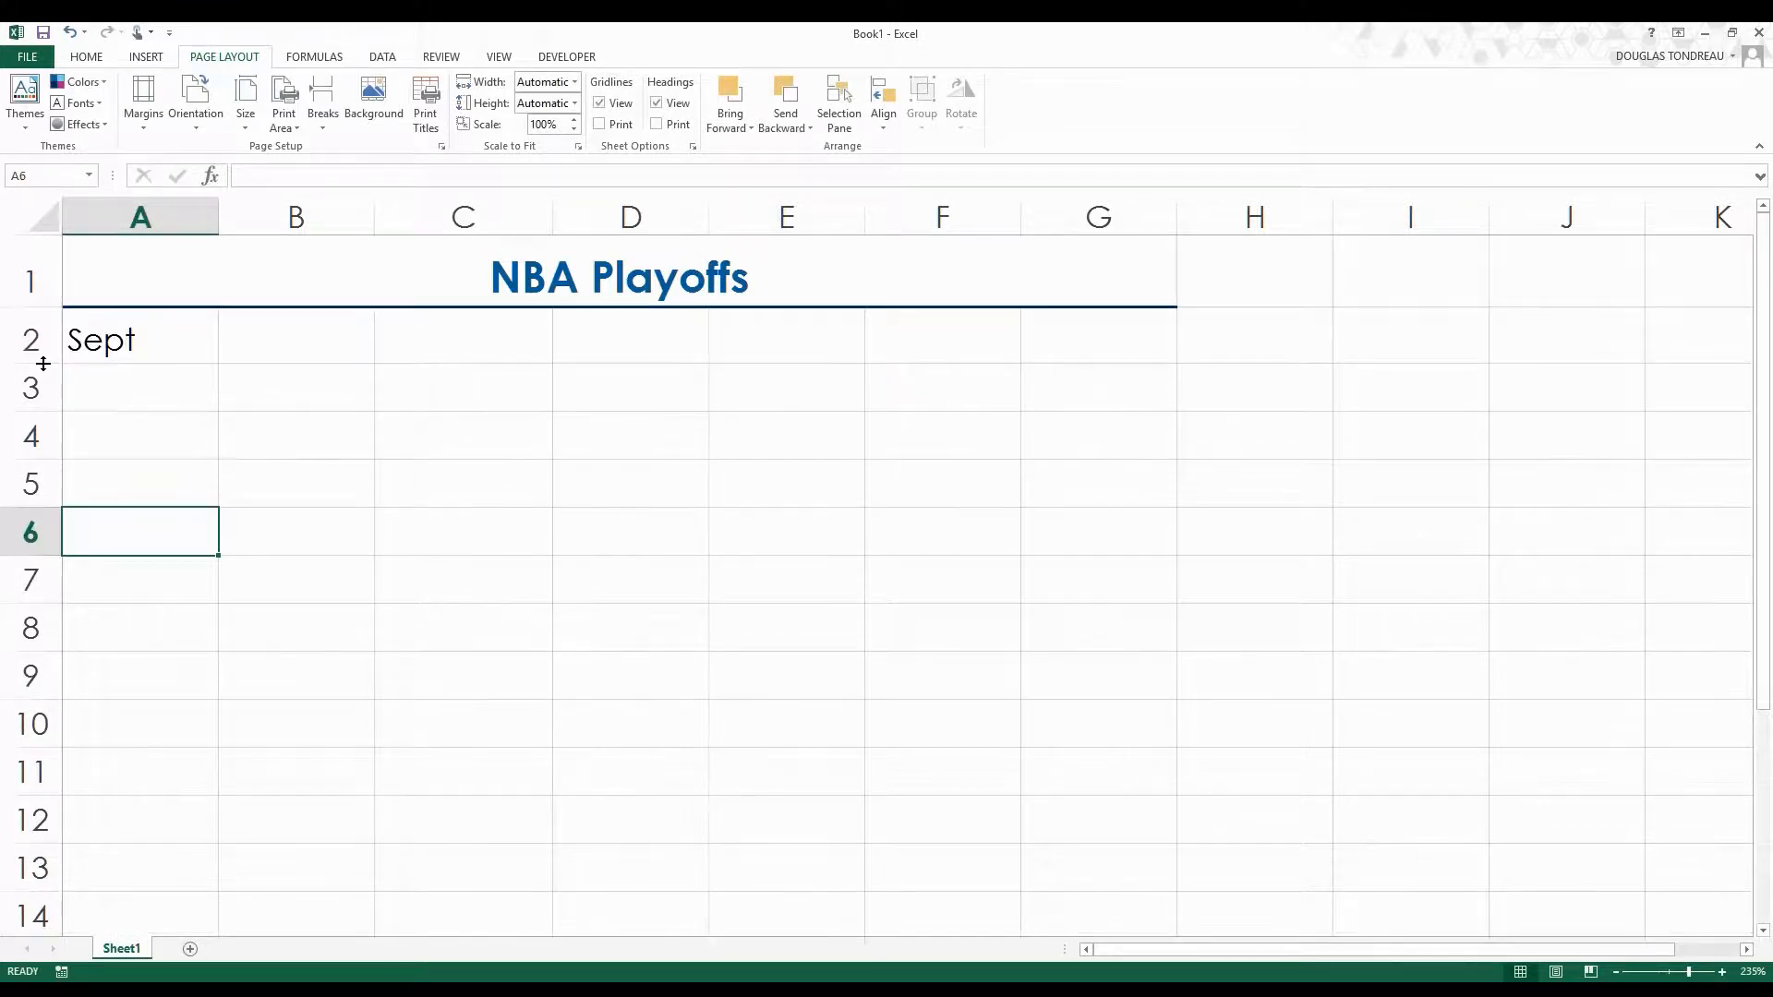
# Shorten the month in A2 to Sep and fill the month series across row 2 through Mar in G2.
pyautogui.click(131, 340)
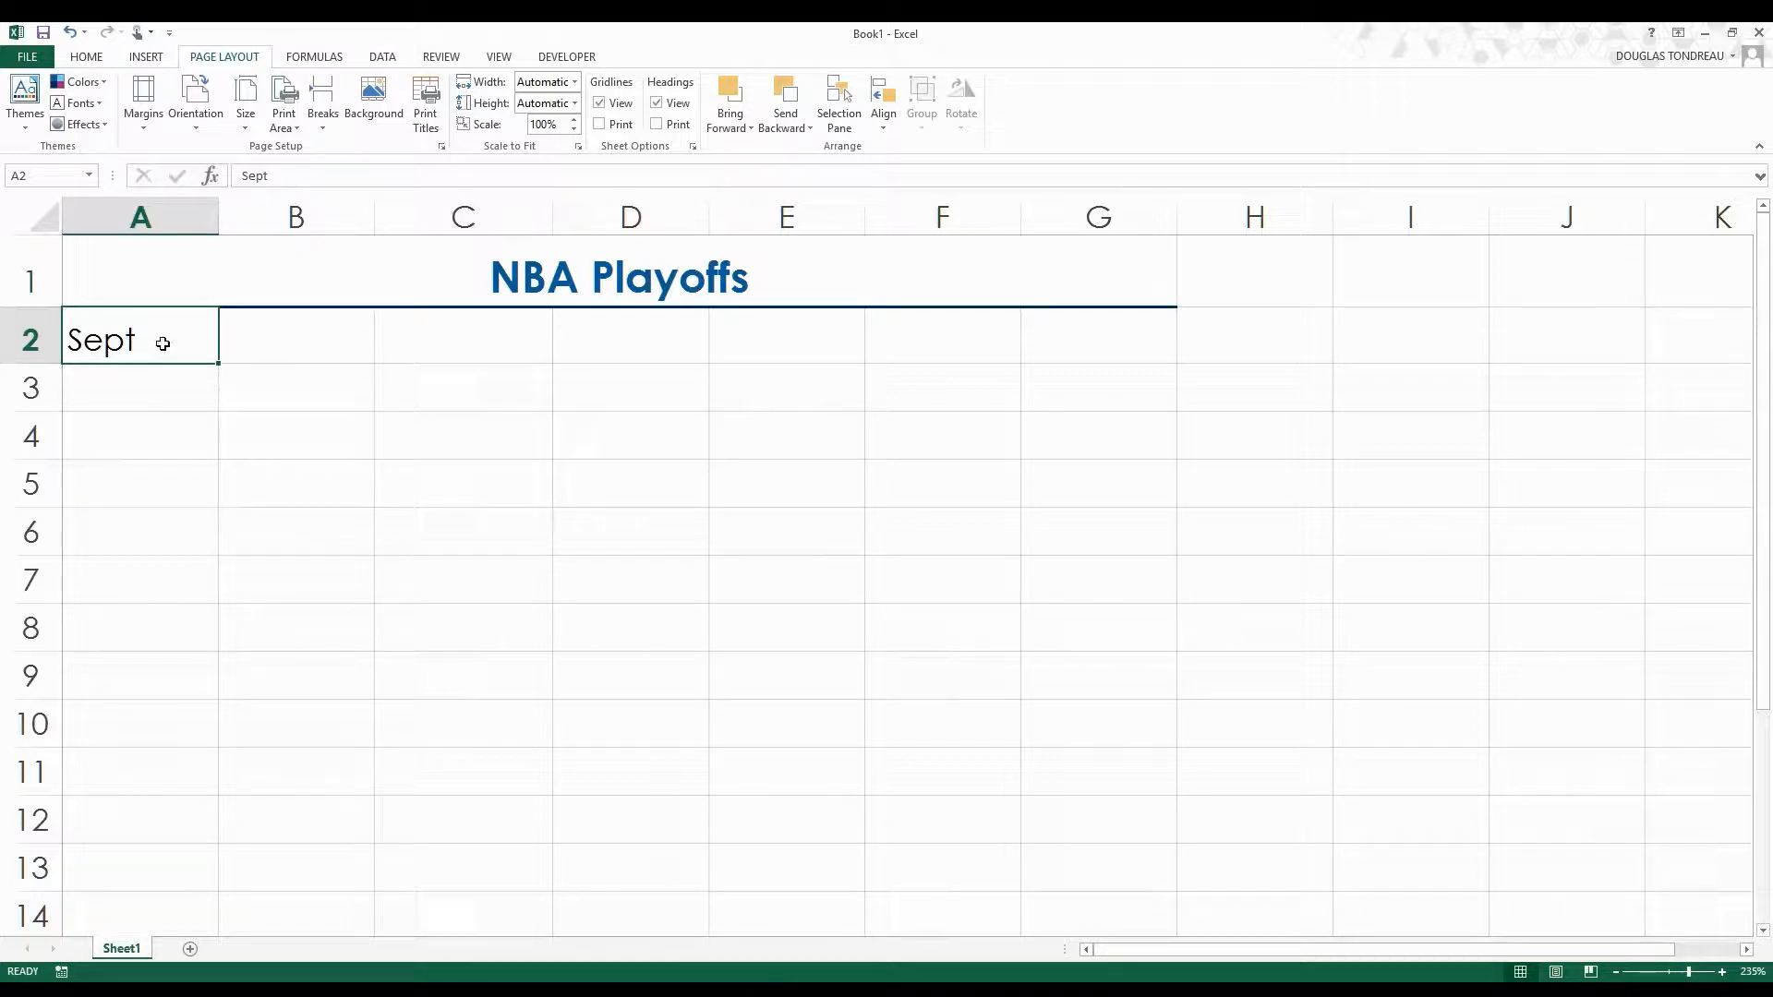
pyautogui.moveTo(219, 364); pyautogui.dragTo(507, 369)
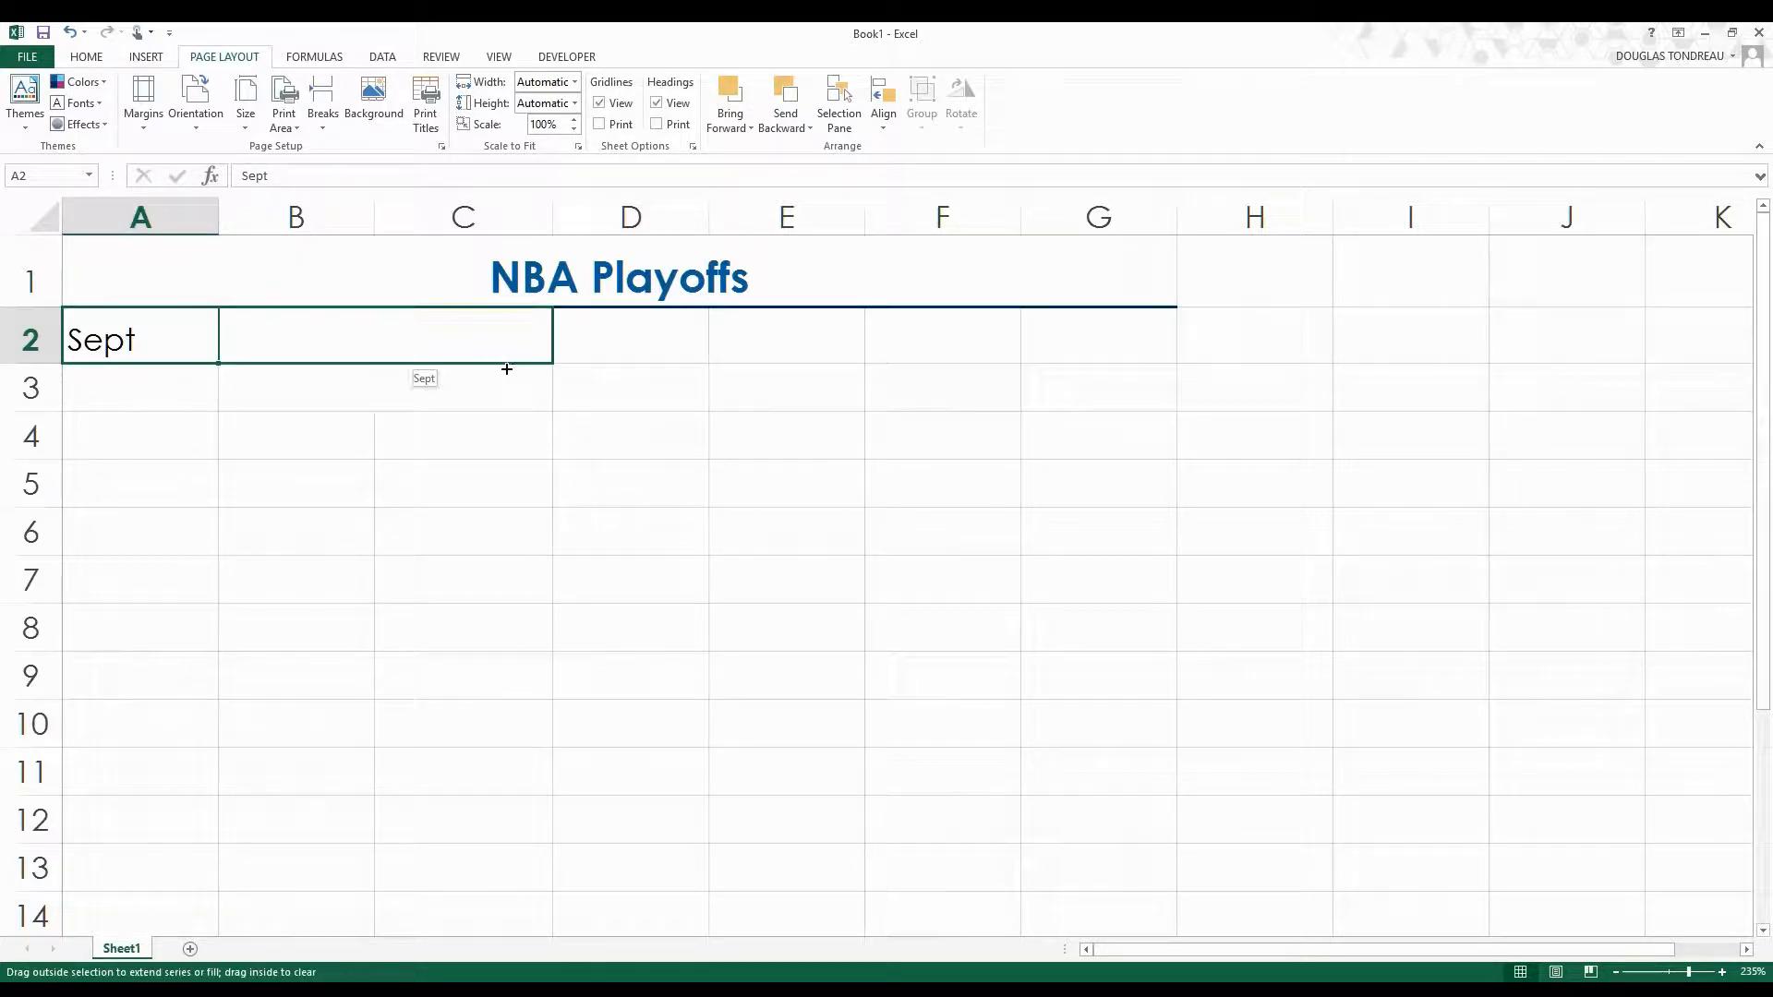
pyautogui.doubleClick(185, 347)
pyautogui.press('BackSpace')
pyautogui.click(268, 431)
pyautogui.click(189, 353)
pyautogui.moveTo(218, 363); pyautogui.dragTo(1115, 354)
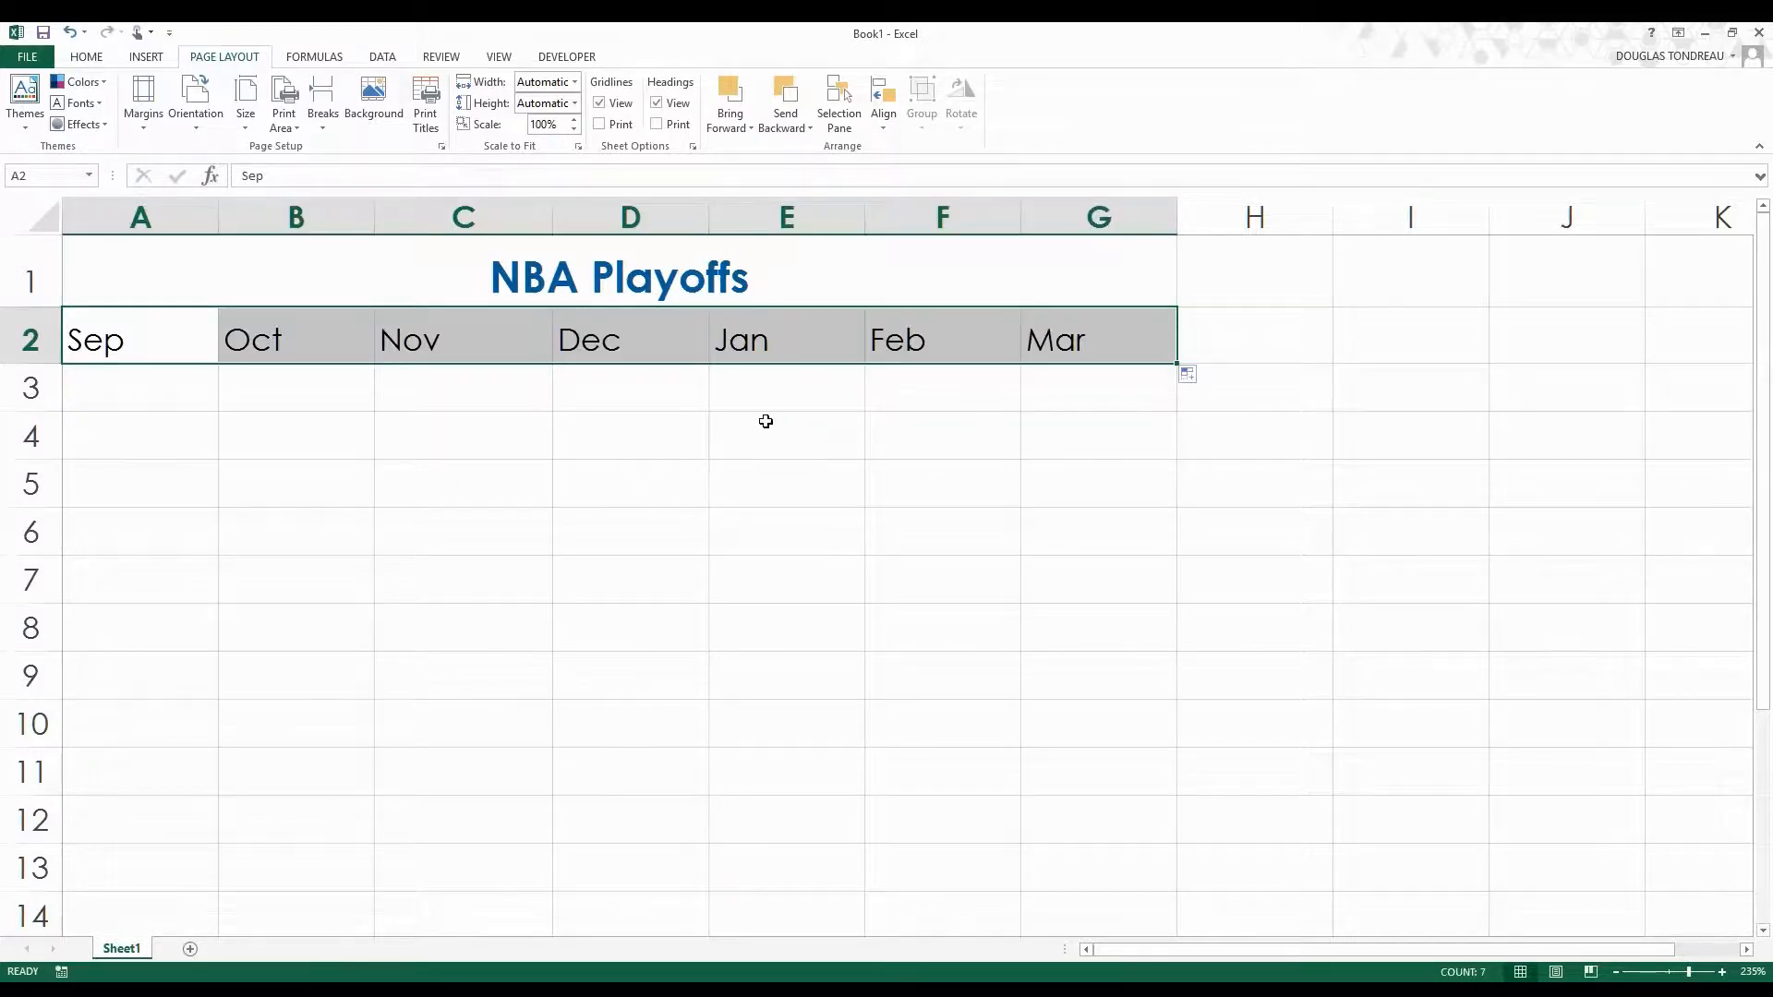
pyautogui.click(521, 577)
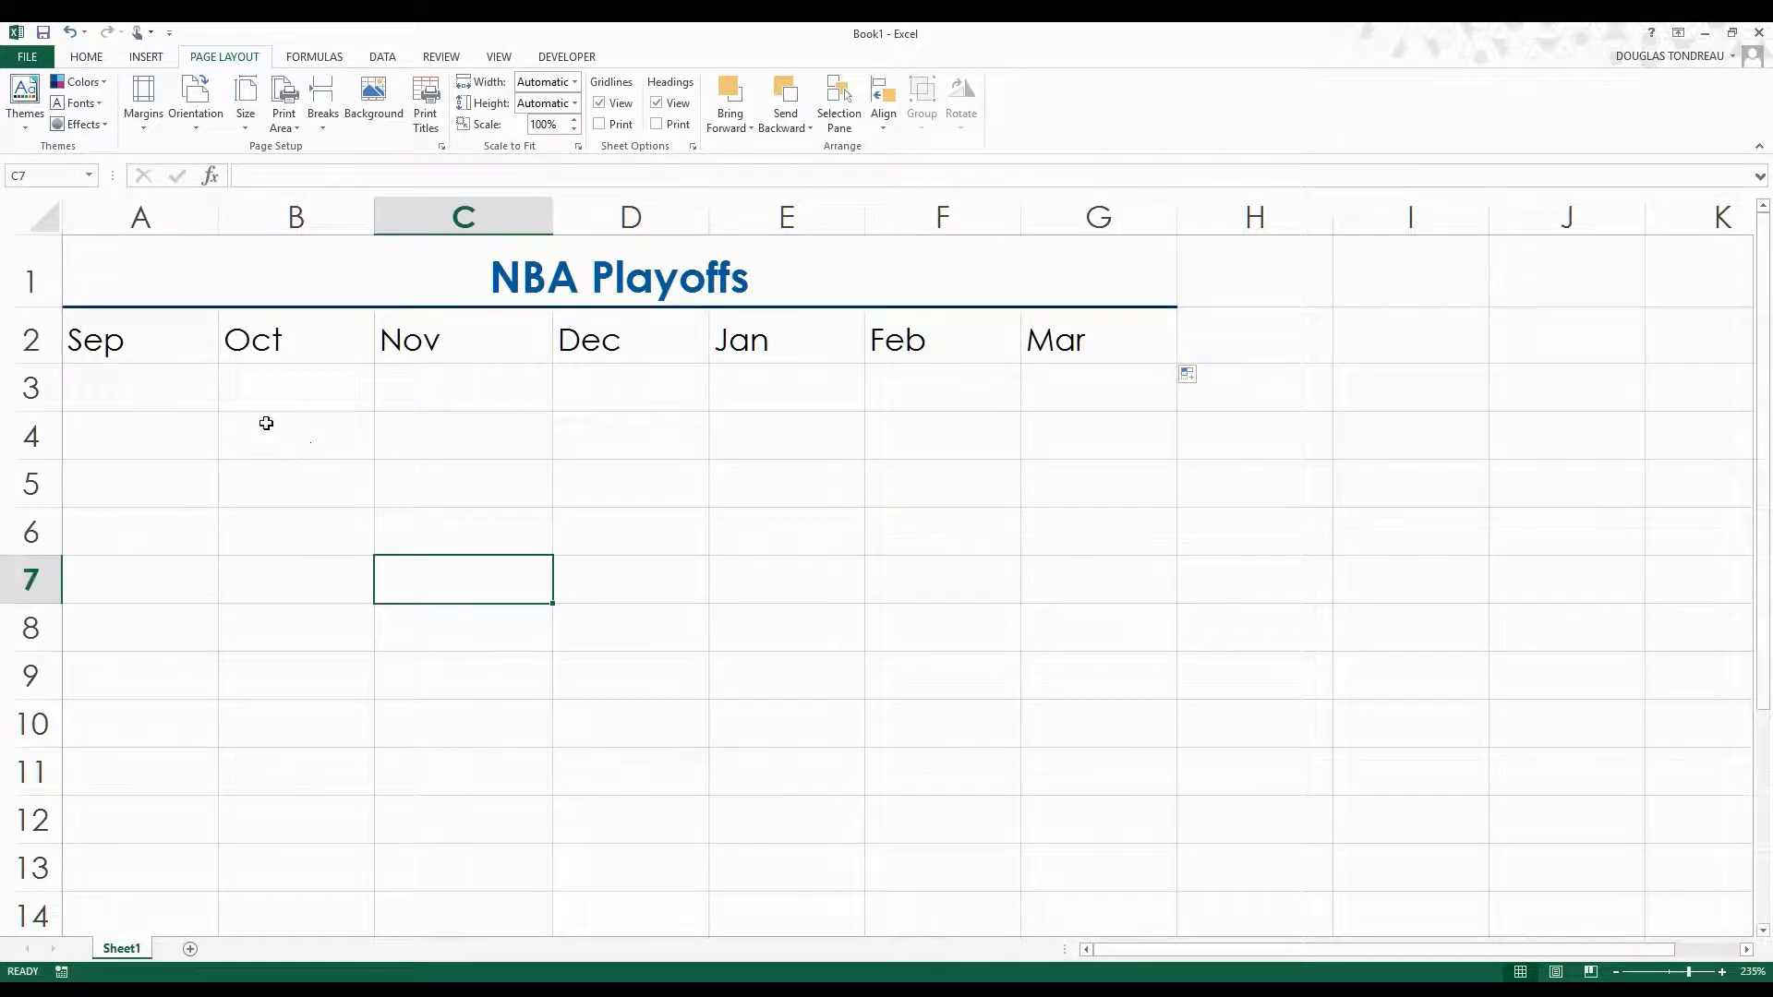
pyautogui.click(138, 342)
pyautogui.click(292, 351)
pyautogui.click(411, 342)
pyautogui.click(623, 358)
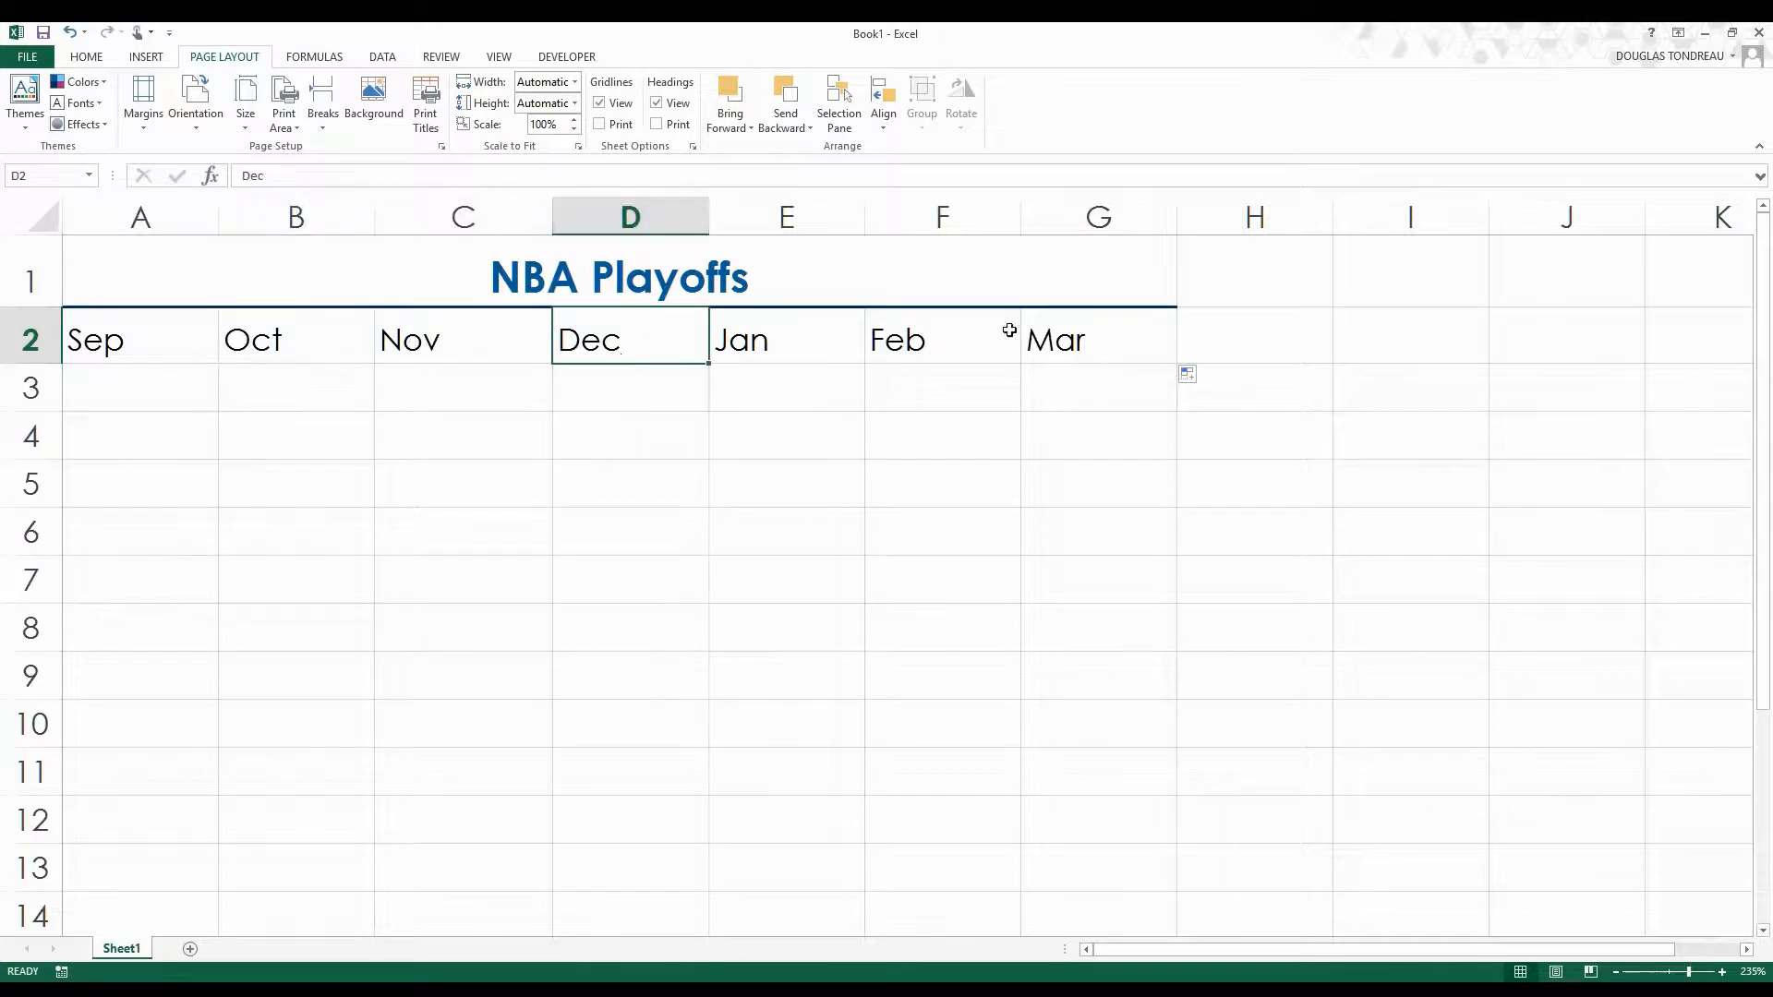
pyautogui.click(634, 480)
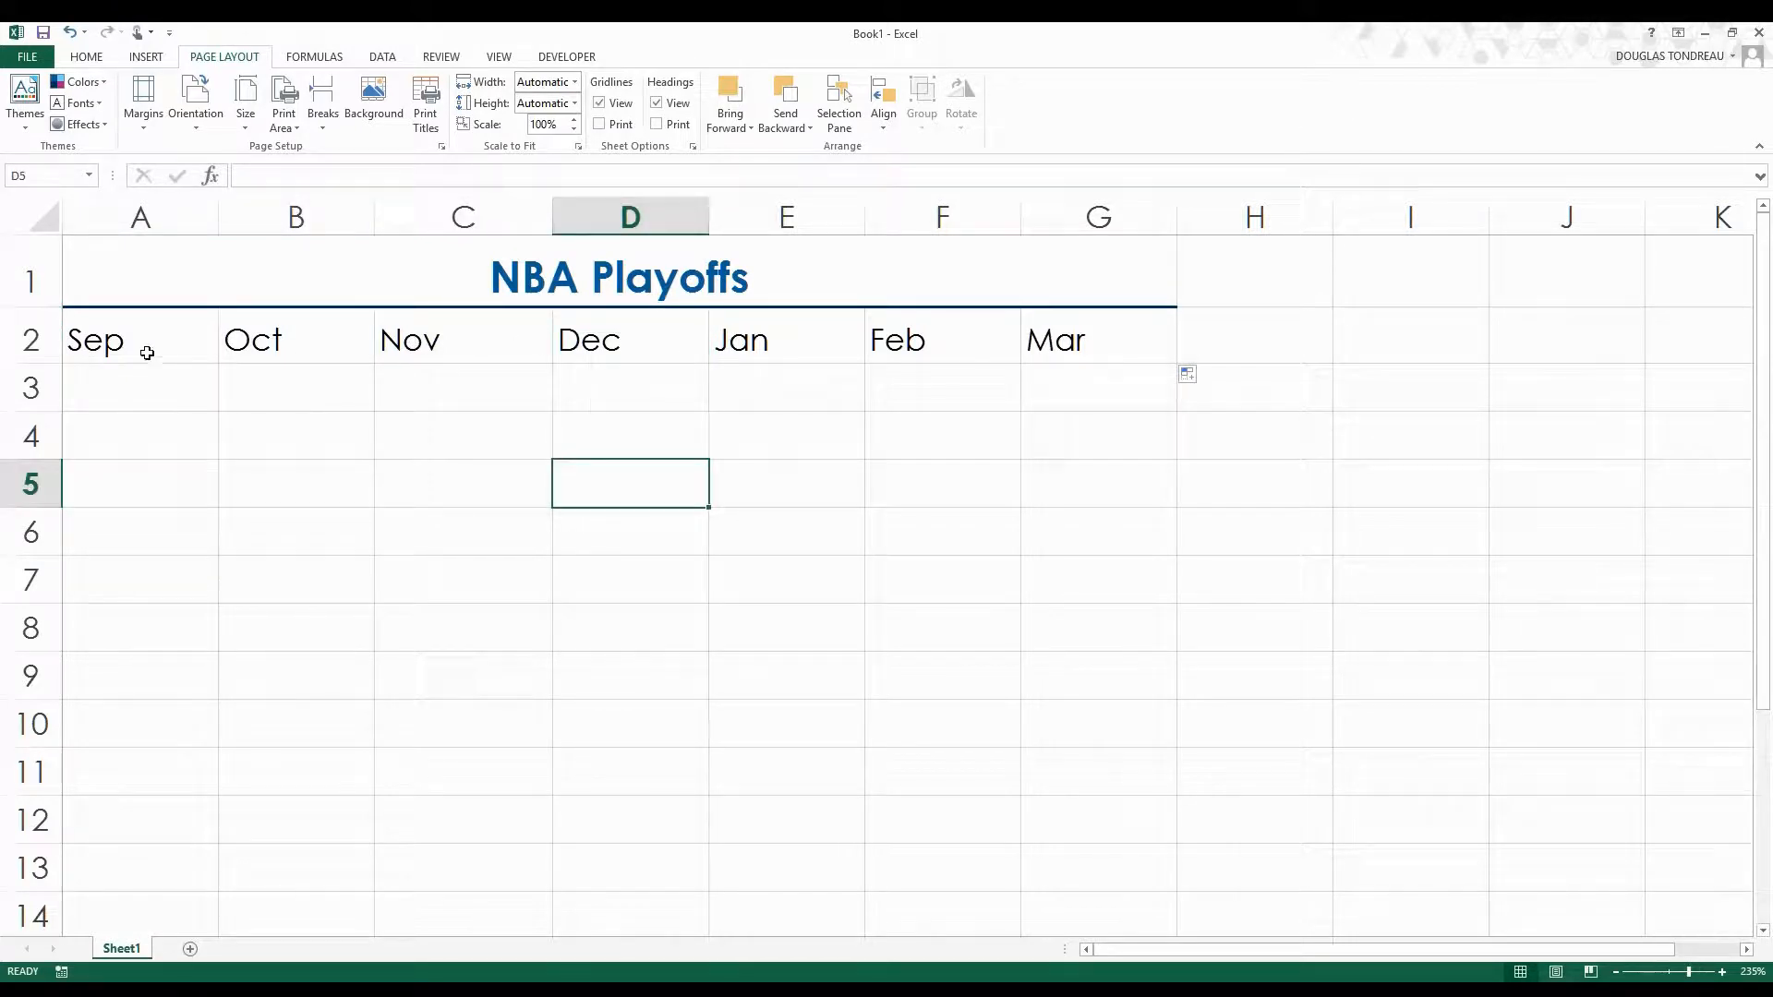
pyautogui.moveTo(140, 349); pyautogui.dragTo(1081, 341)
pyautogui.click(182, 418)
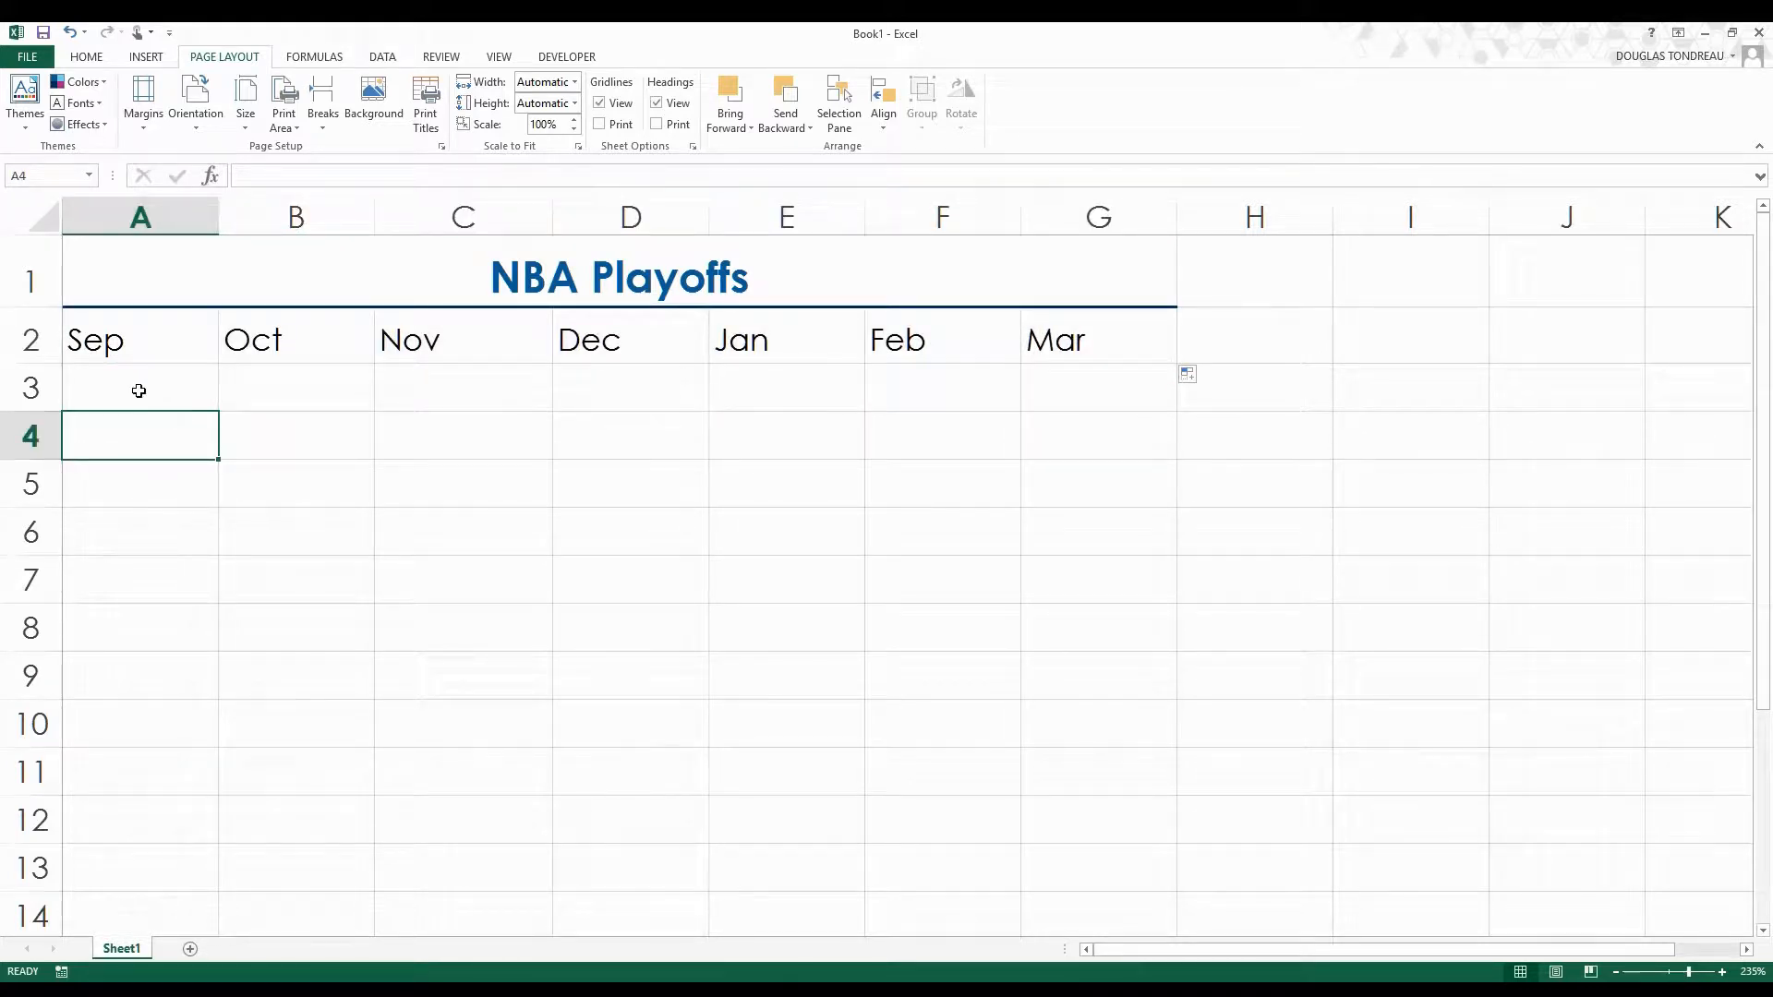
pyautogui.click(146, 332)
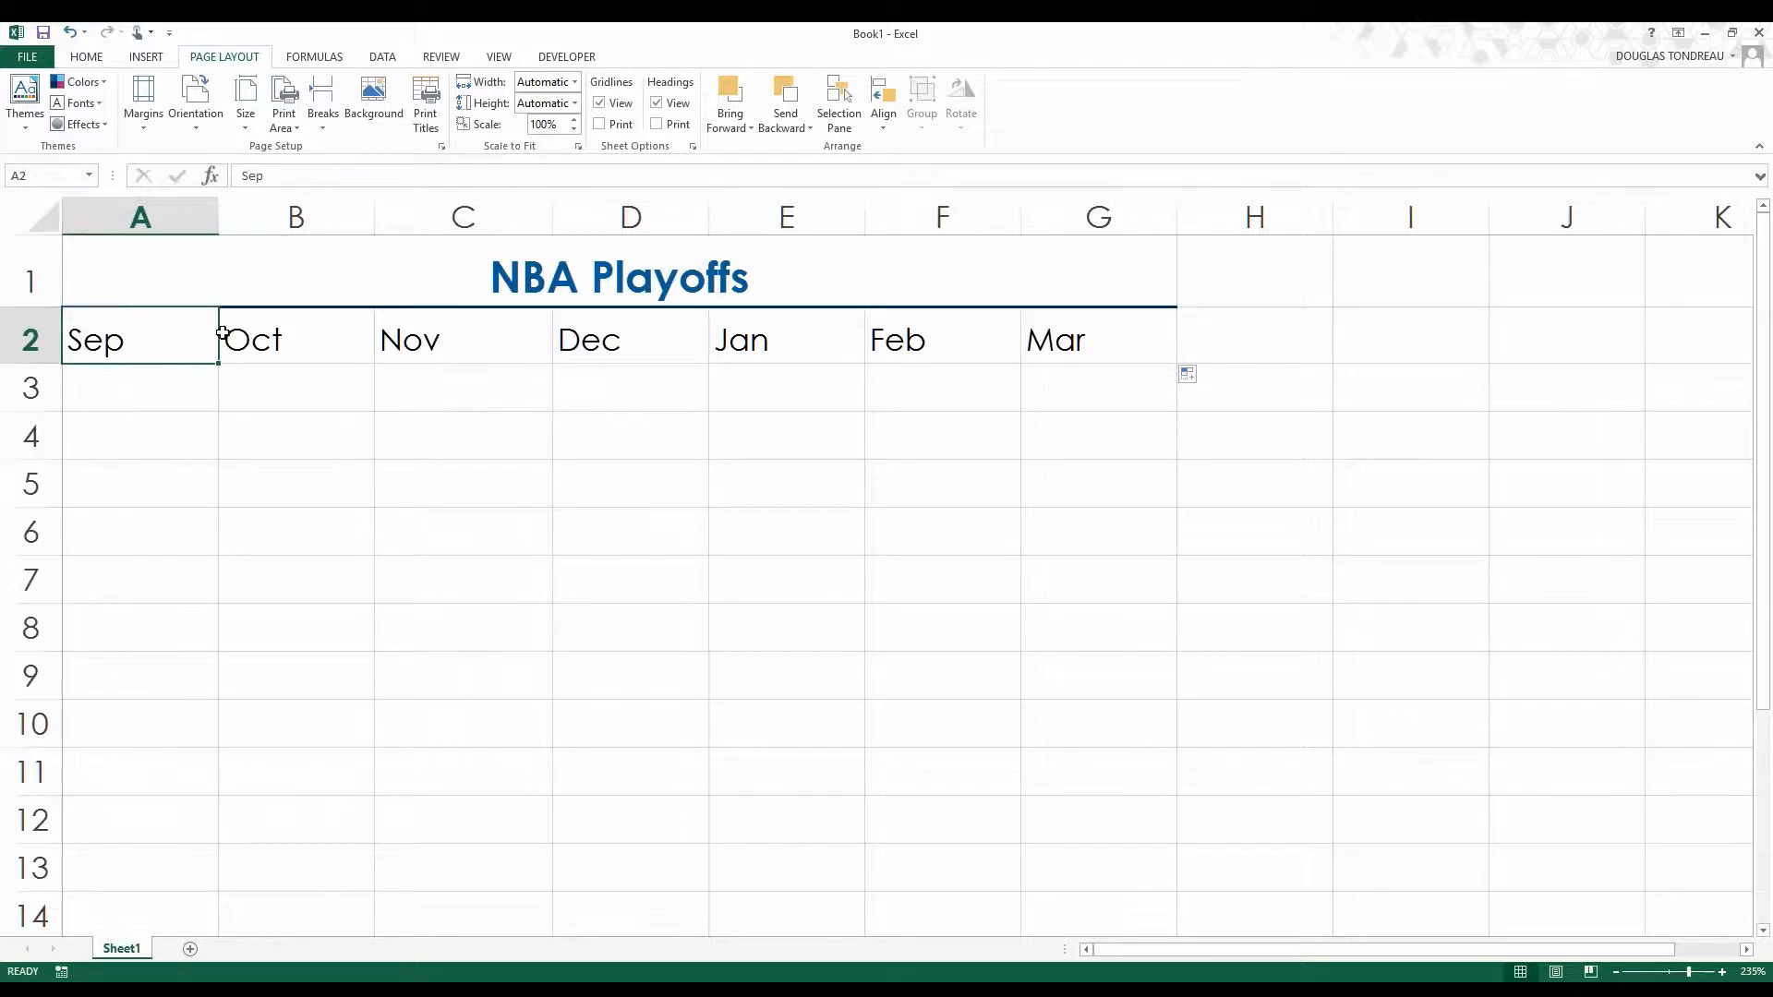
pyautogui.click(296, 333)
pyautogui.click(507, 326)
pyautogui.click(633, 329)
pyautogui.click(772, 344)
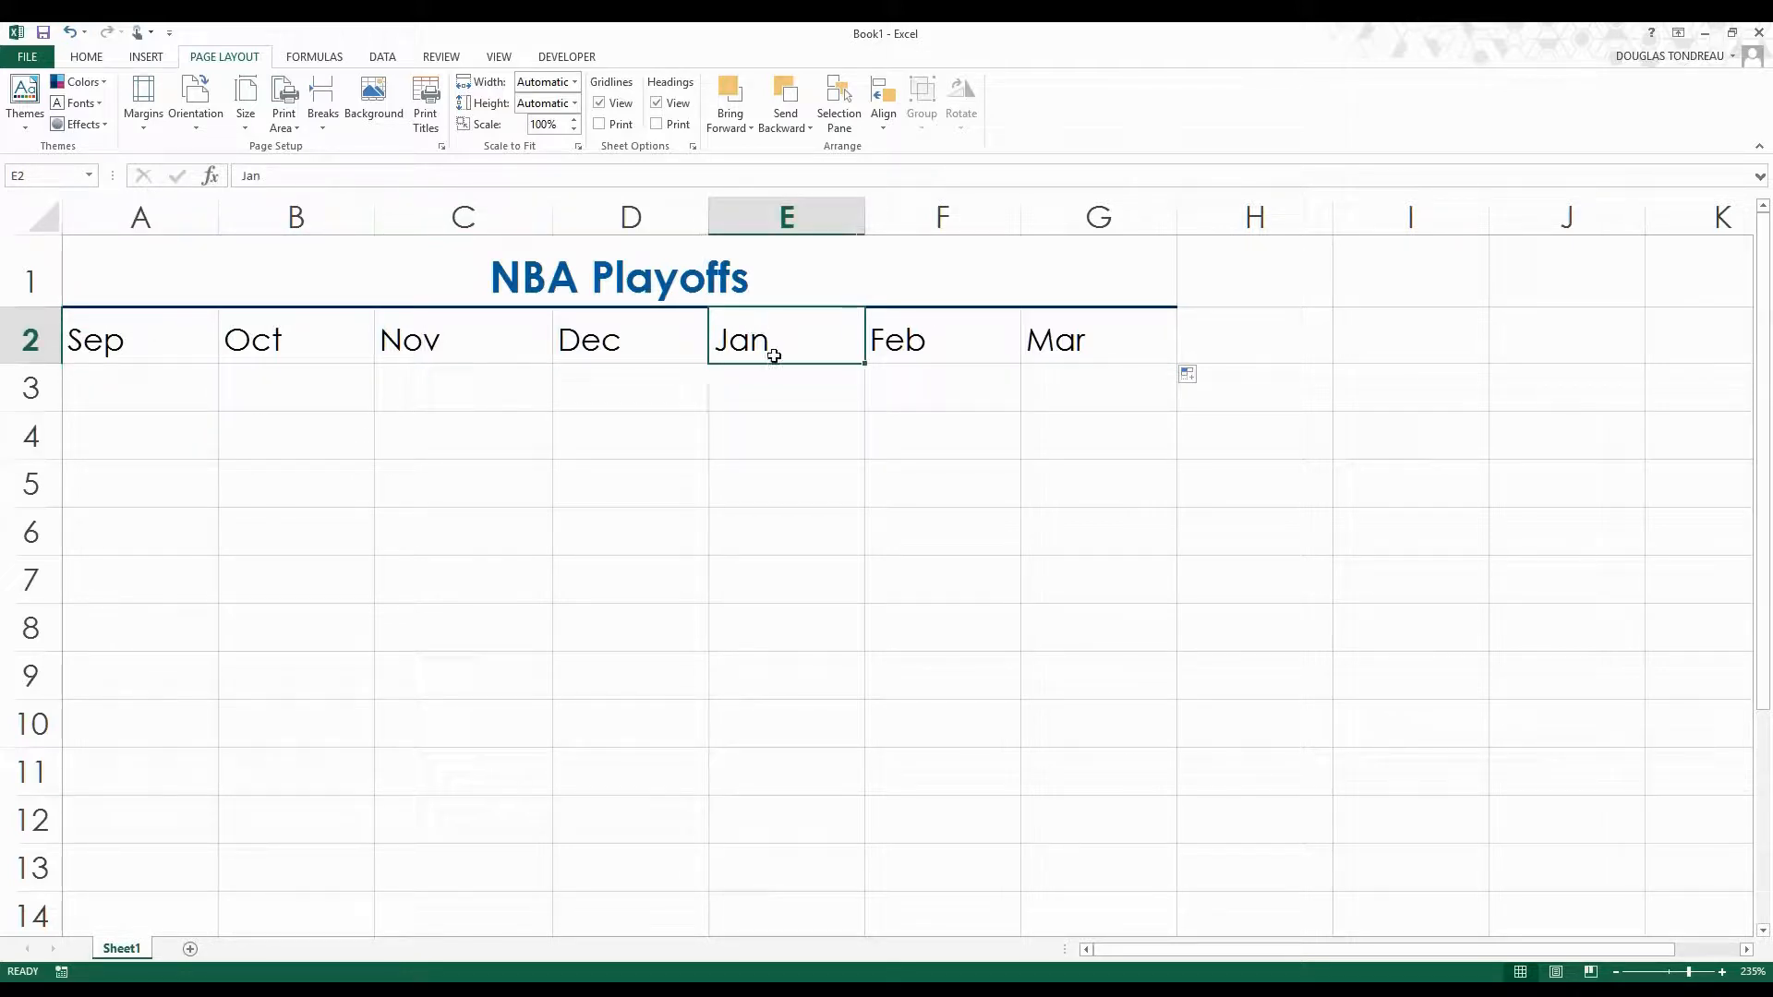
pyautogui.click(936, 322)
pyautogui.click(1087, 334)
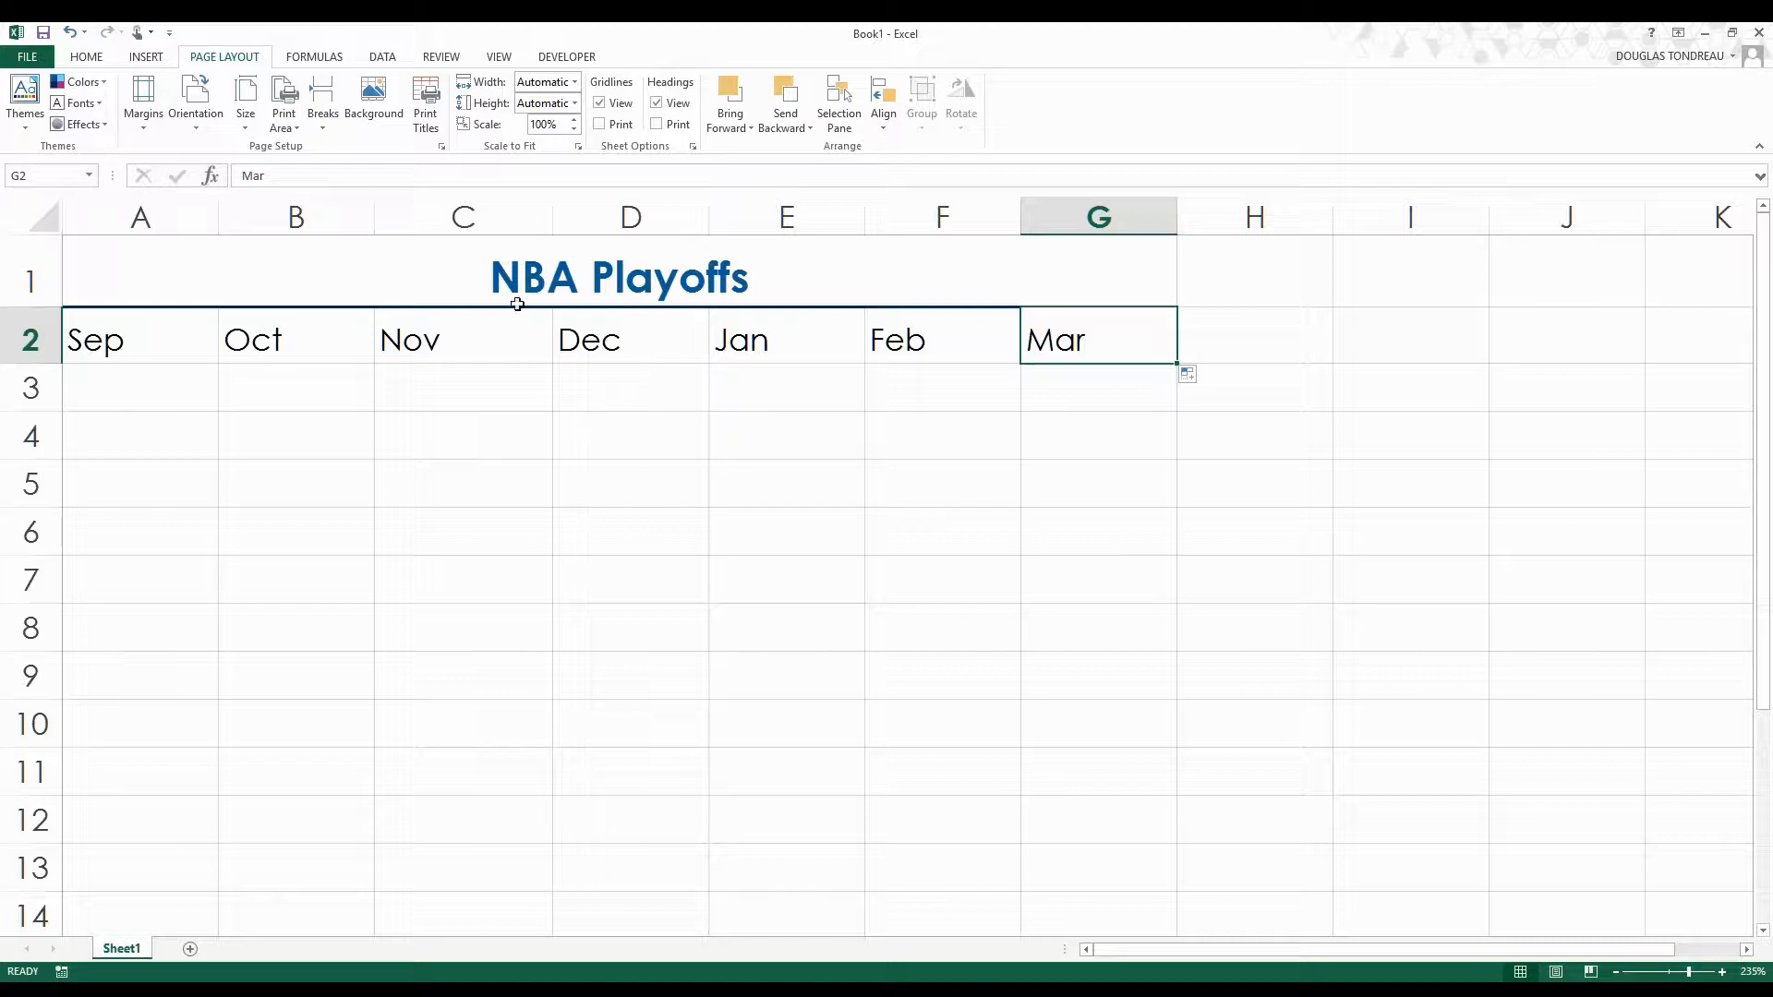
pyautogui.click(107, 58)
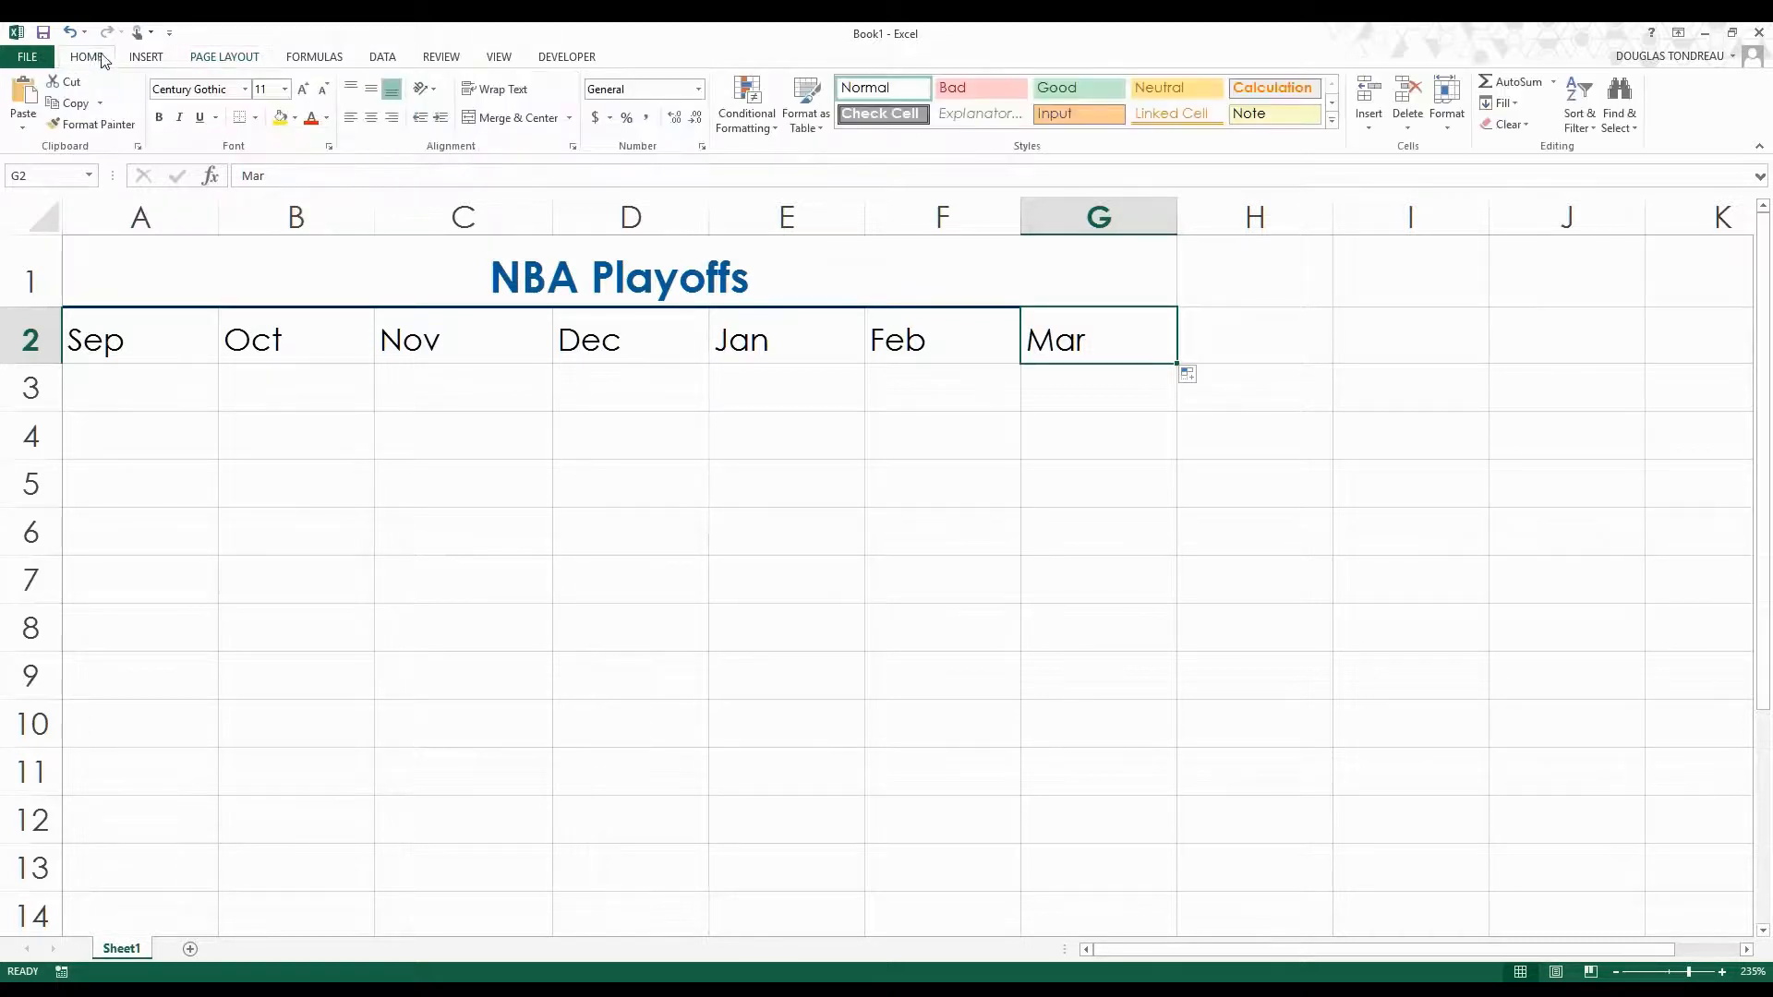
pyautogui.click(141, 336)
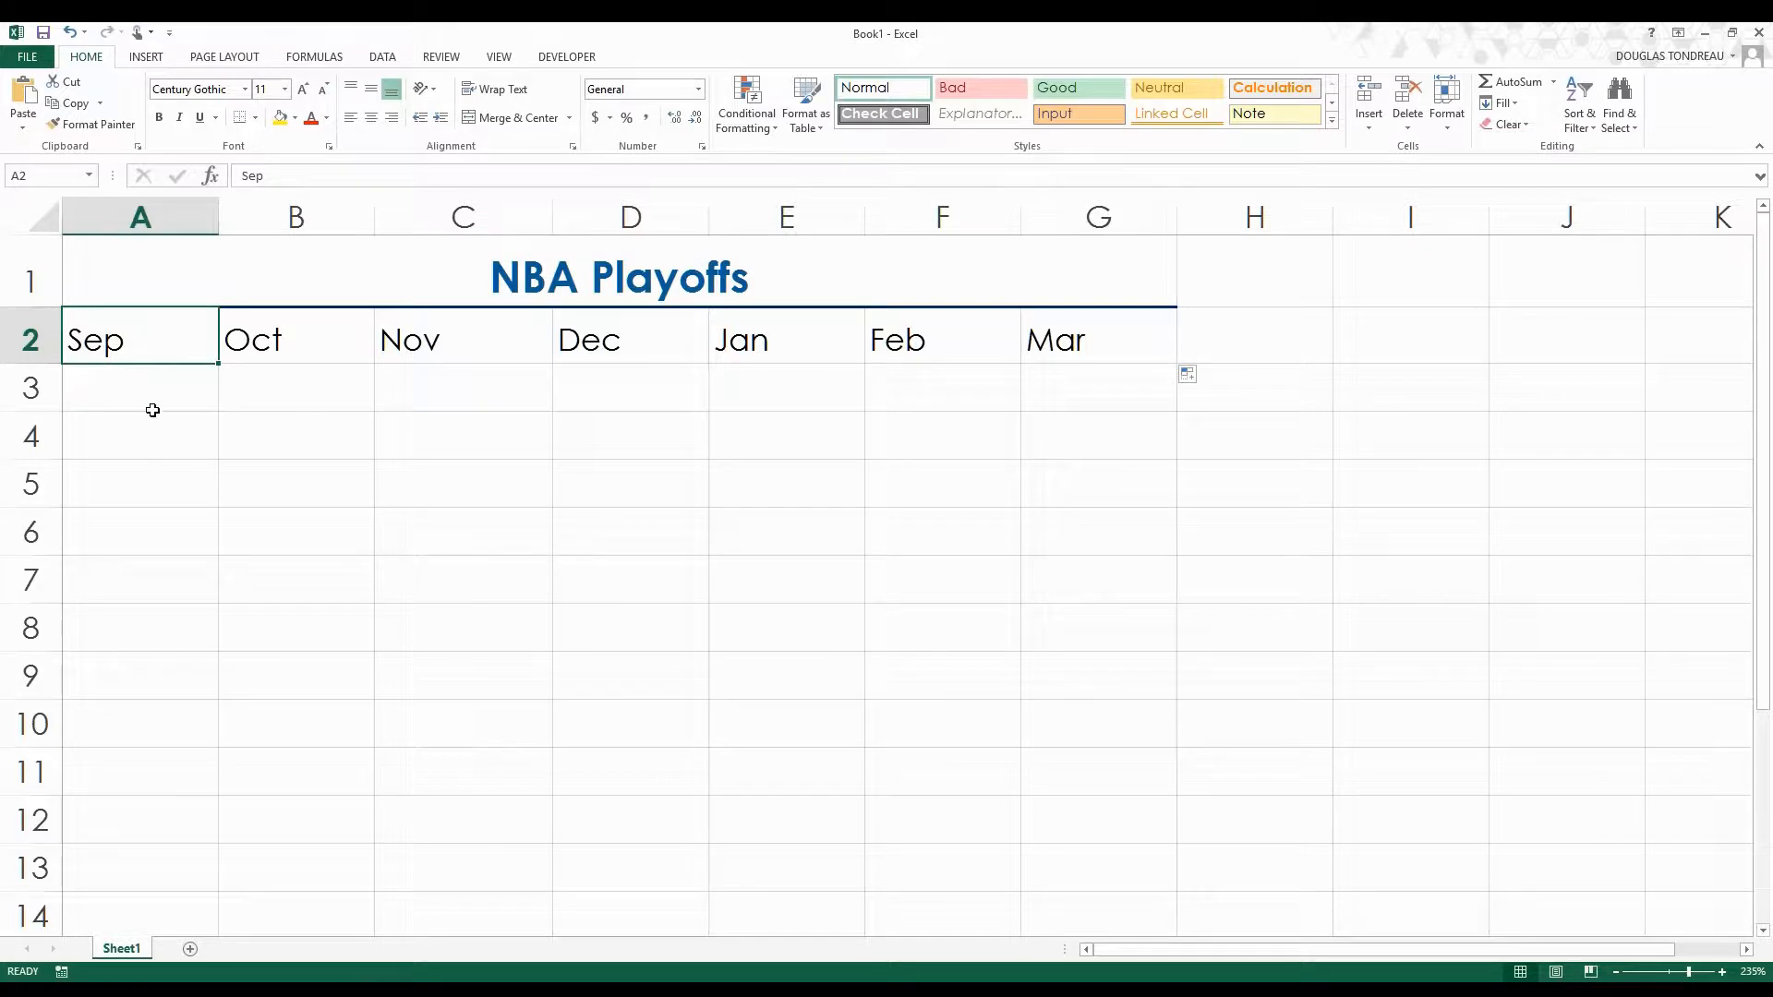
pyautogui.click(191, 503)
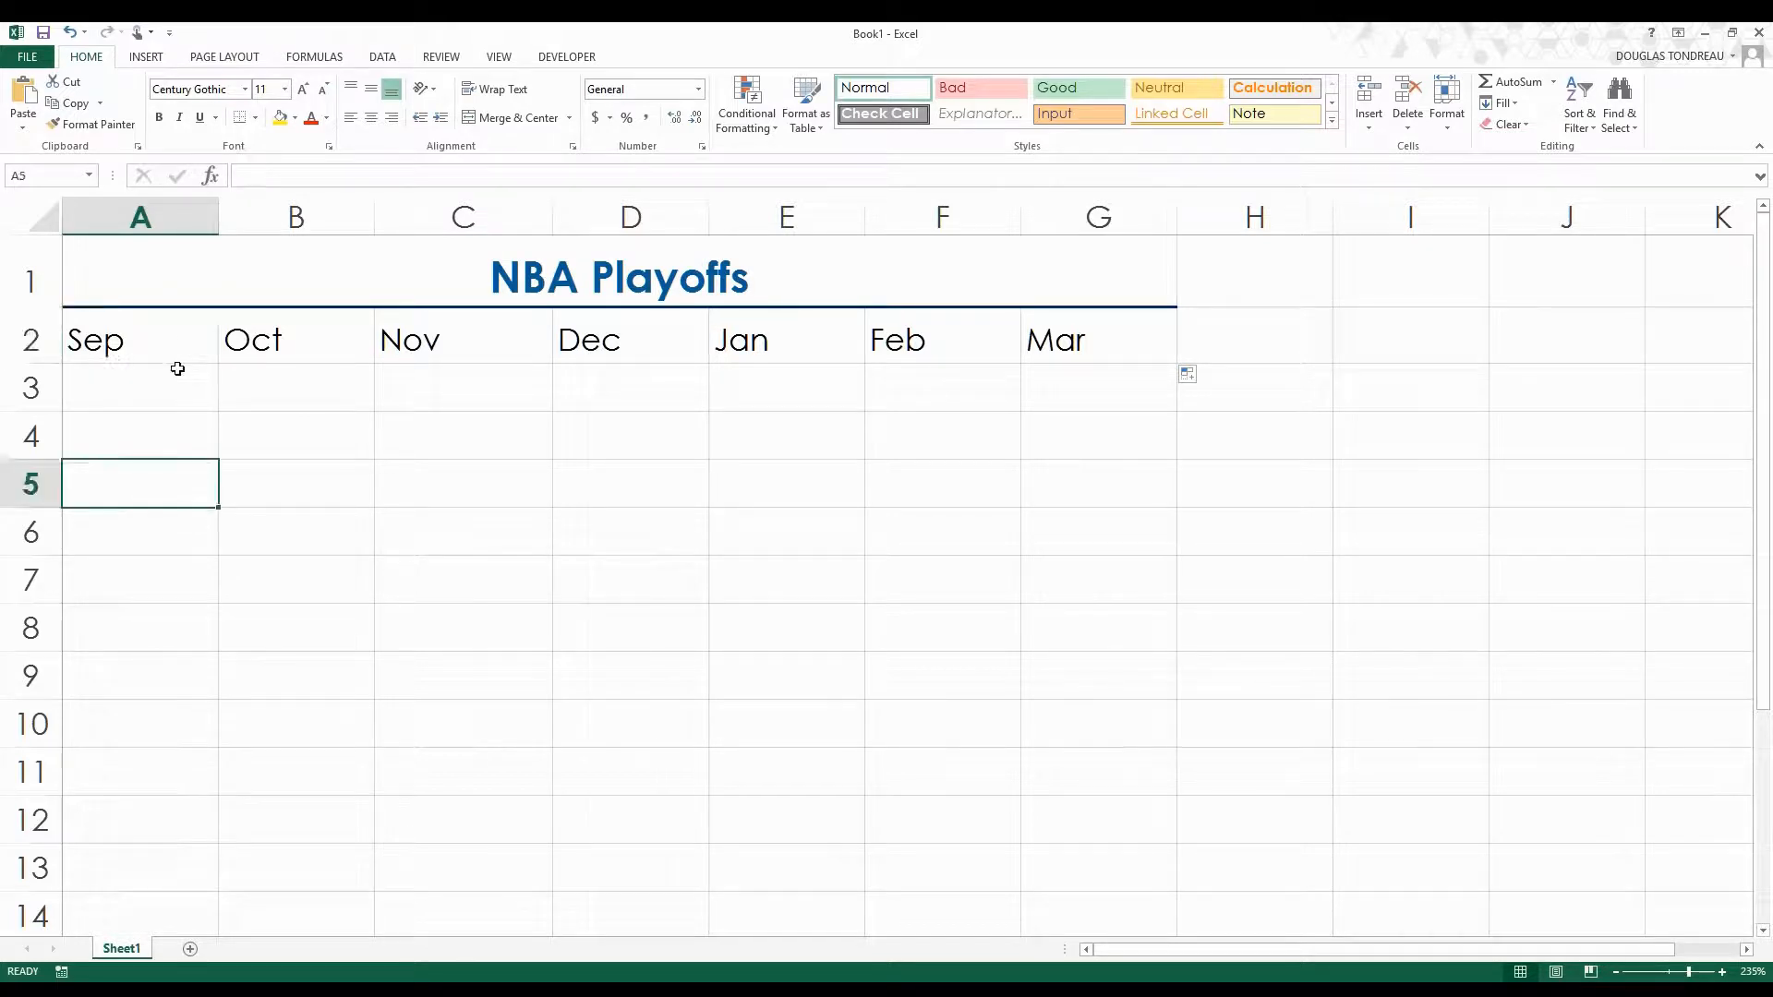
# Rotate the Sep heading in A2 to 45 degrees and increase the height of row 2 so the slanted text fits.
pyautogui.click(167, 342)
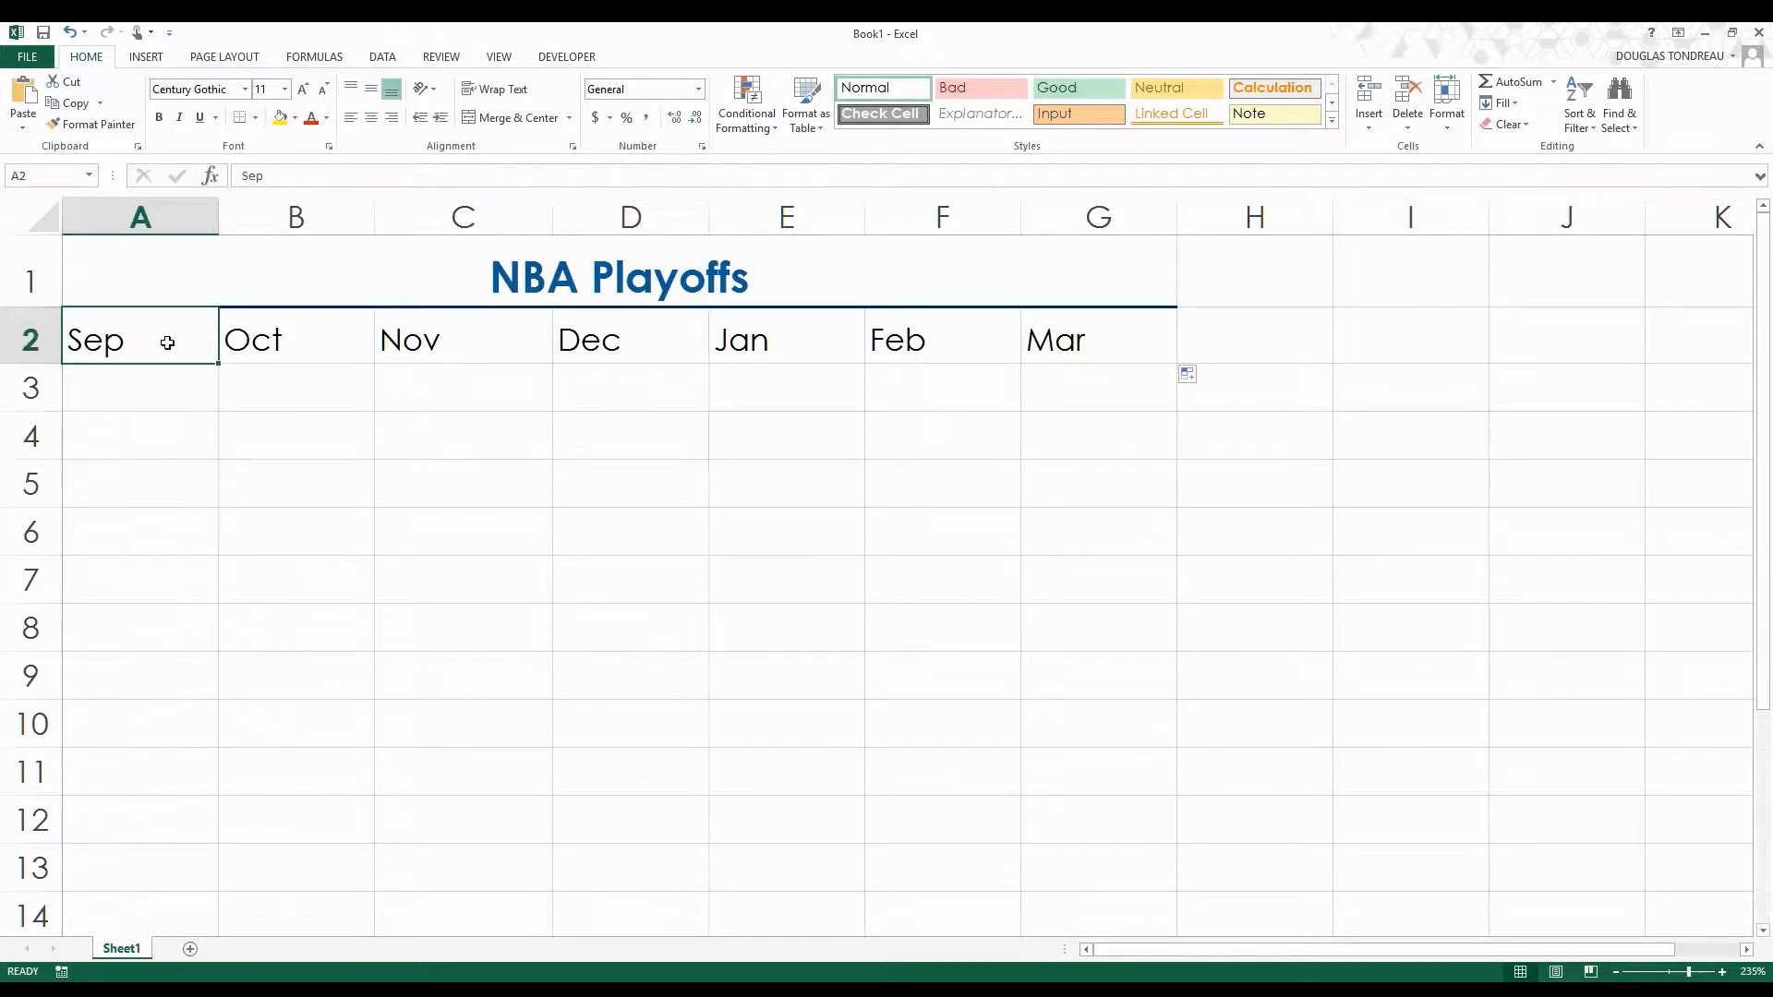
pyautogui.rightClick(167, 342)
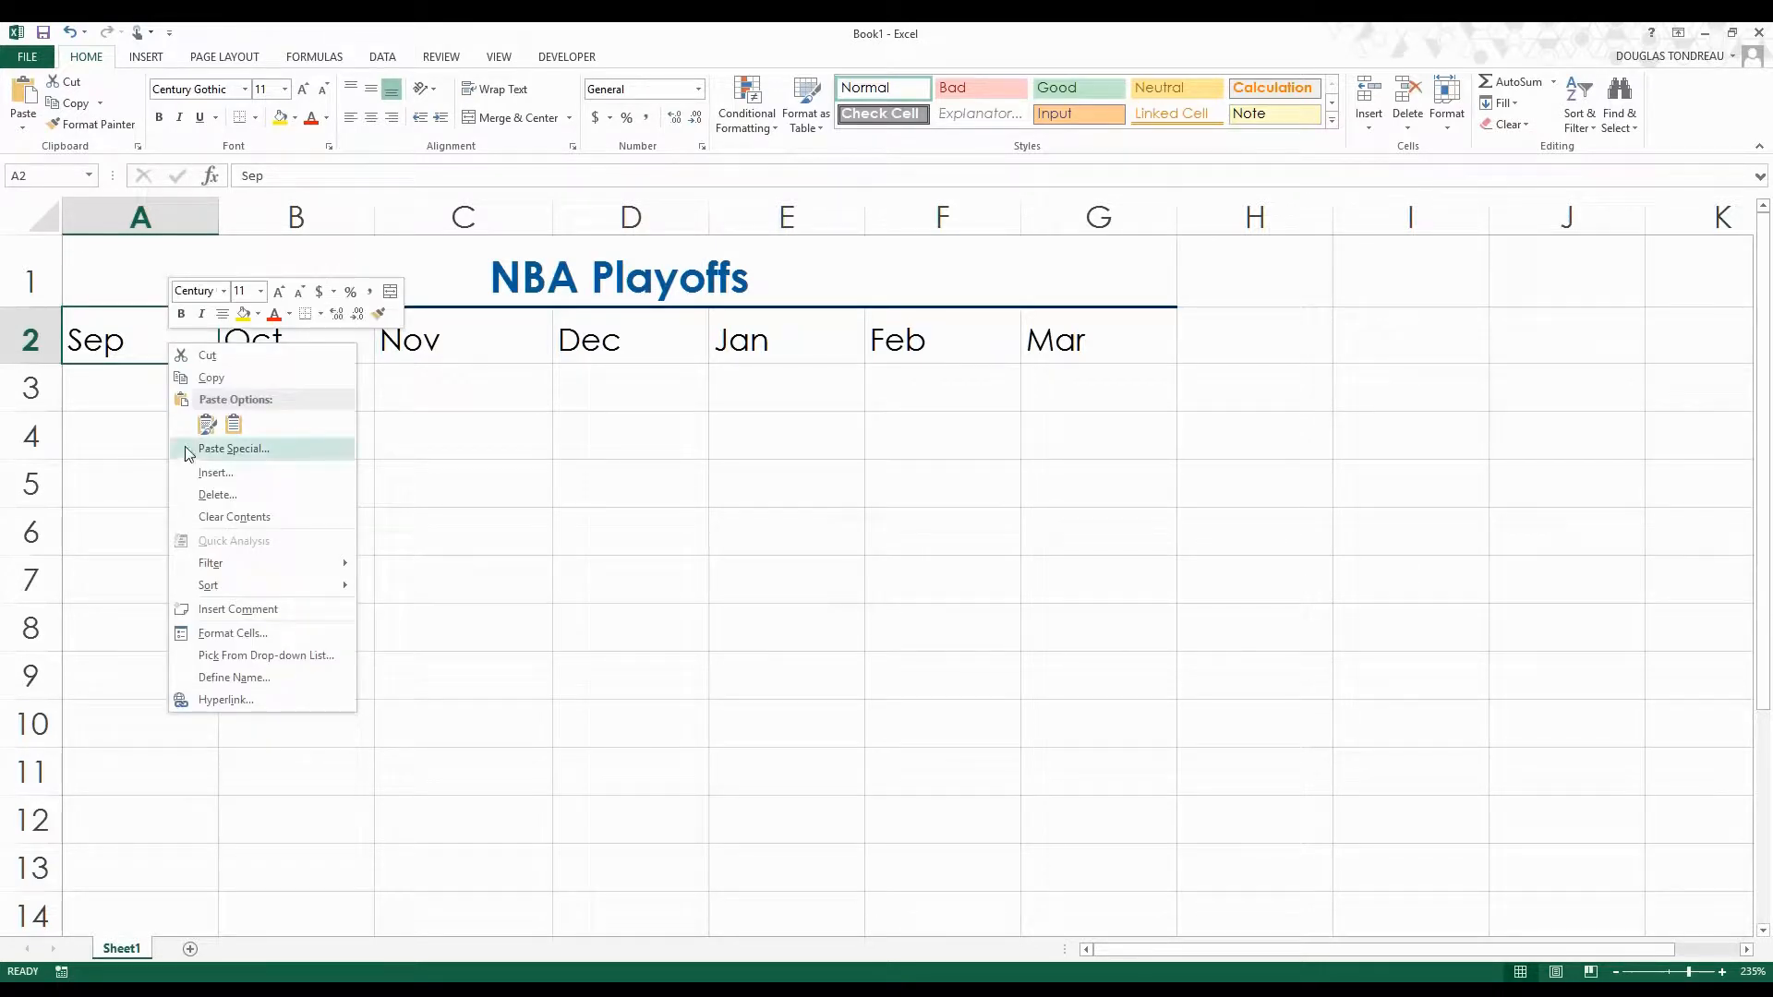
pyautogui.click(254, 634)
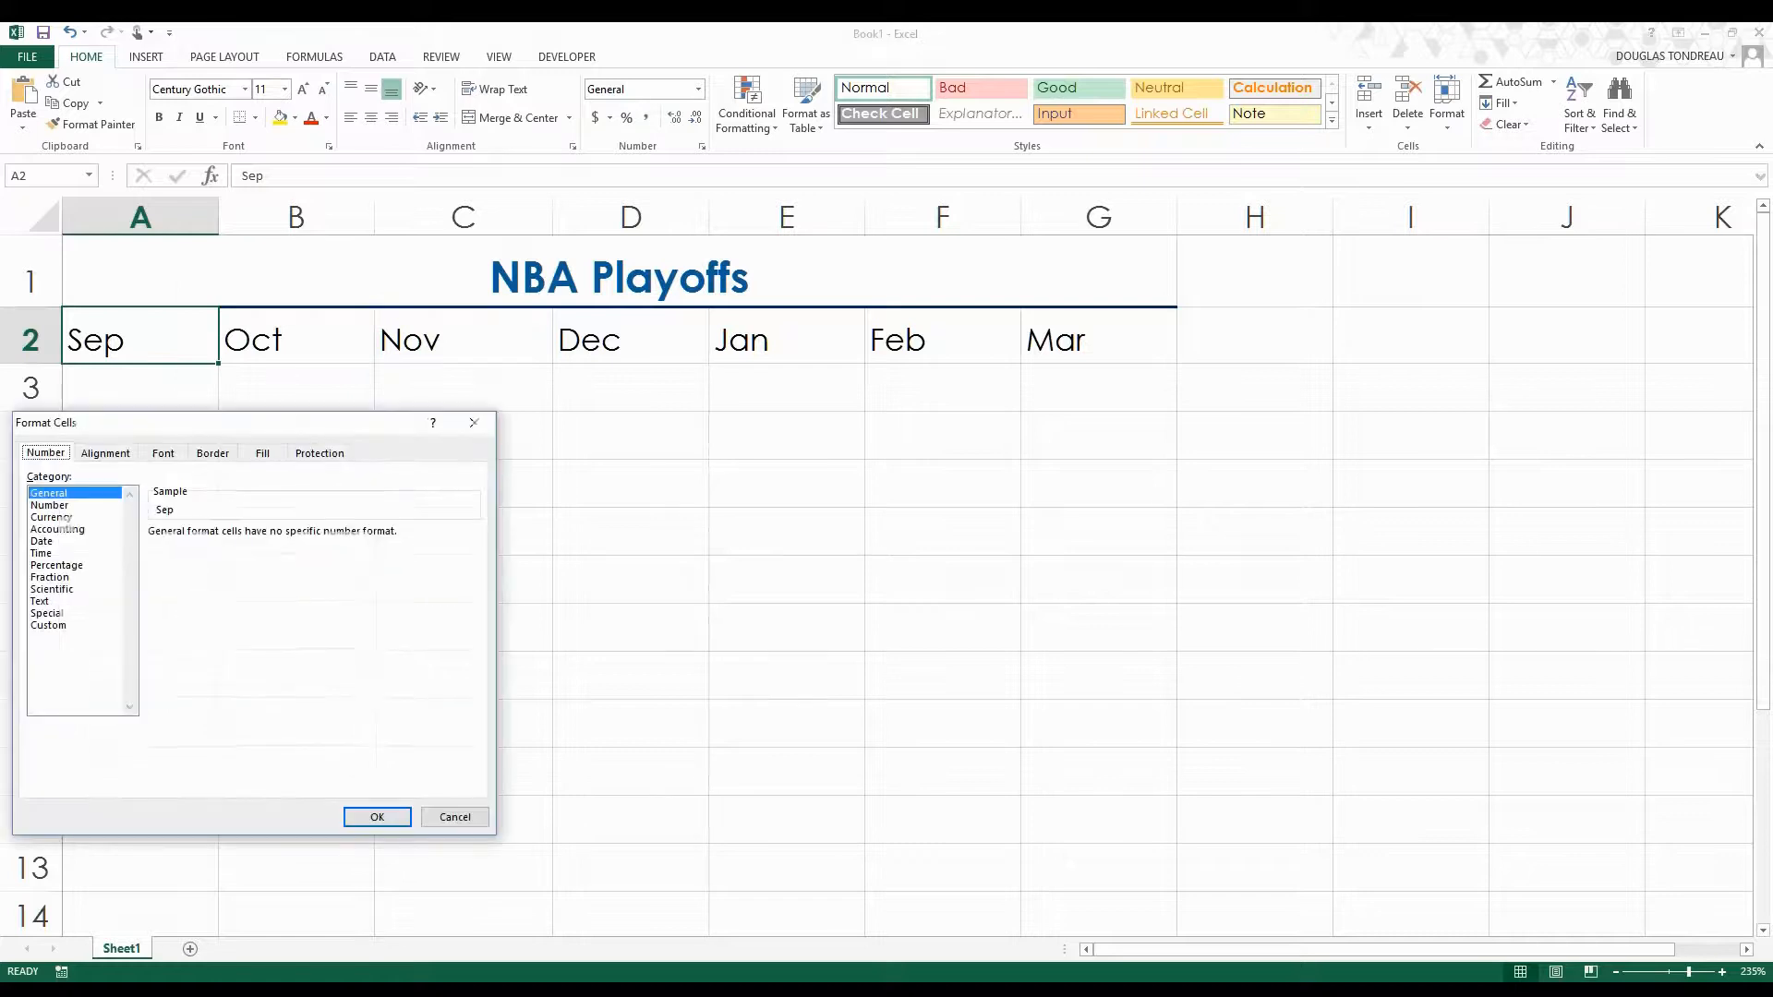
pyautogui.moveTo(342, 426); pyautogui.dragTo(997, 228)
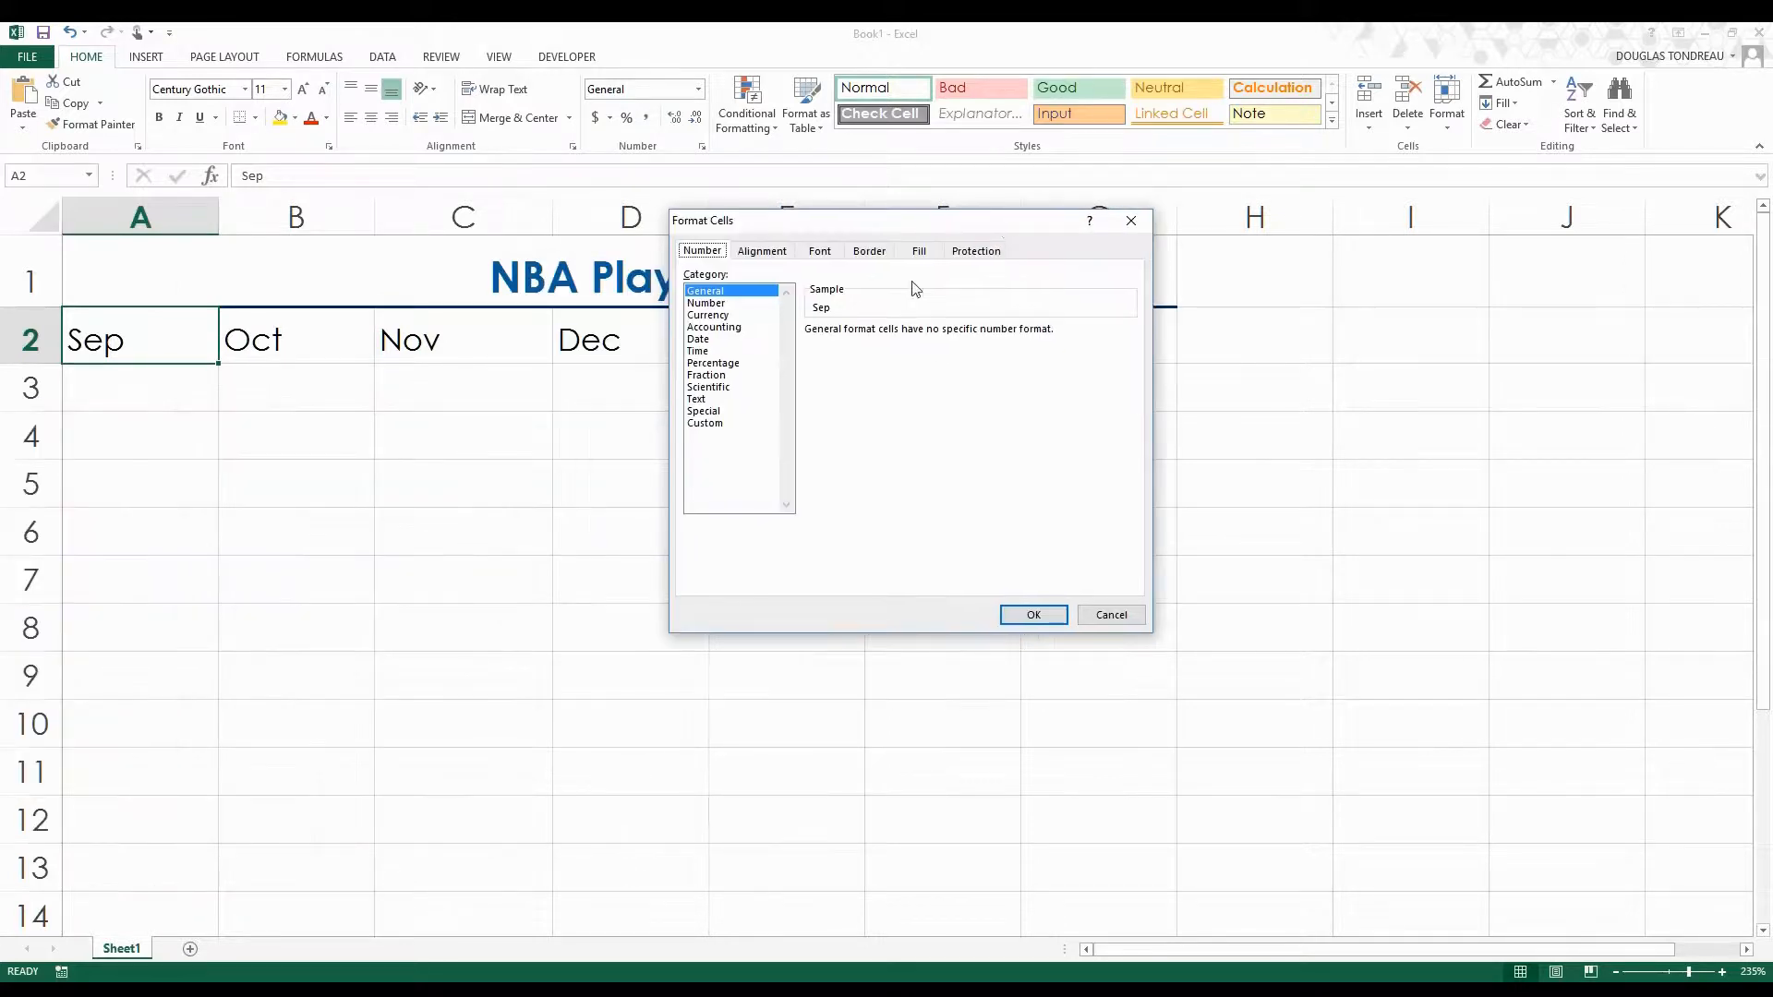
pyautogui.click(760, 251)
pyautogui.click(1072, 414)
pyautogui.write('45')
pyautogui.press('Return')
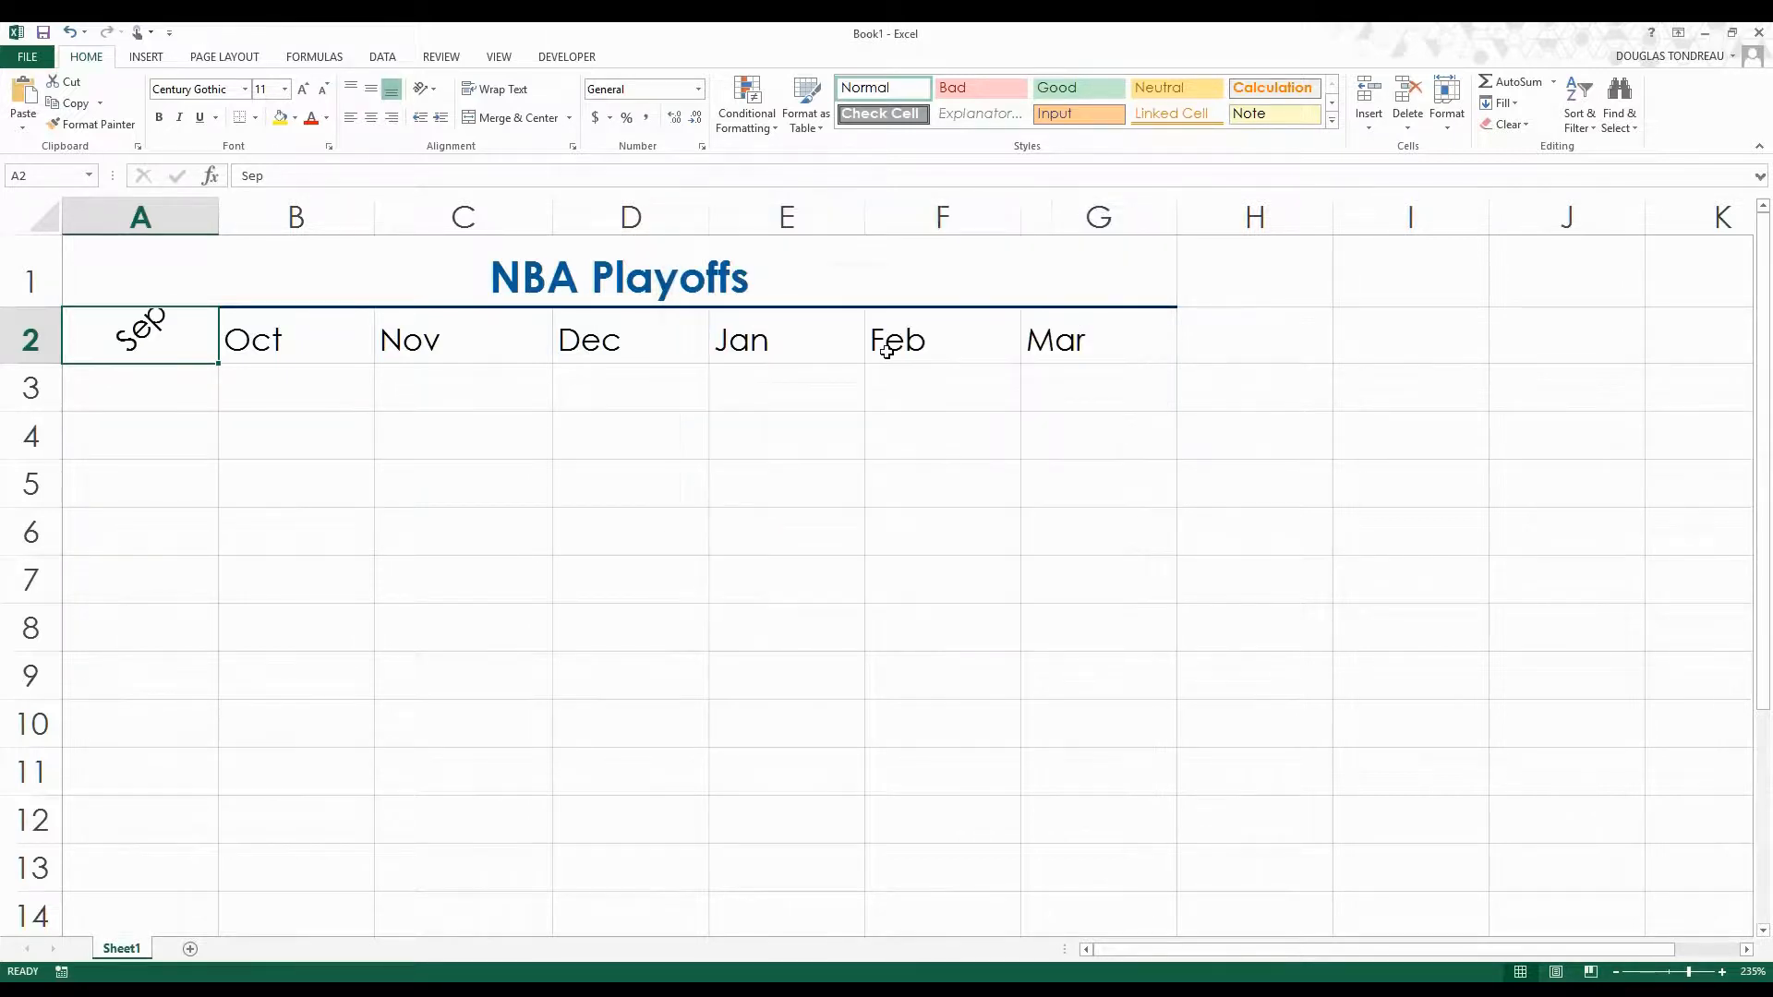
pyautogui.moveTo(53, 365); pyautogui.dragTo(52, 379)
pyautogui.click(150, 442)
pyautogui.click(185, 347)
pyautogui.click(295, 347)
pyautogui.click(525, 343)
pyautogui.click(646, 329)
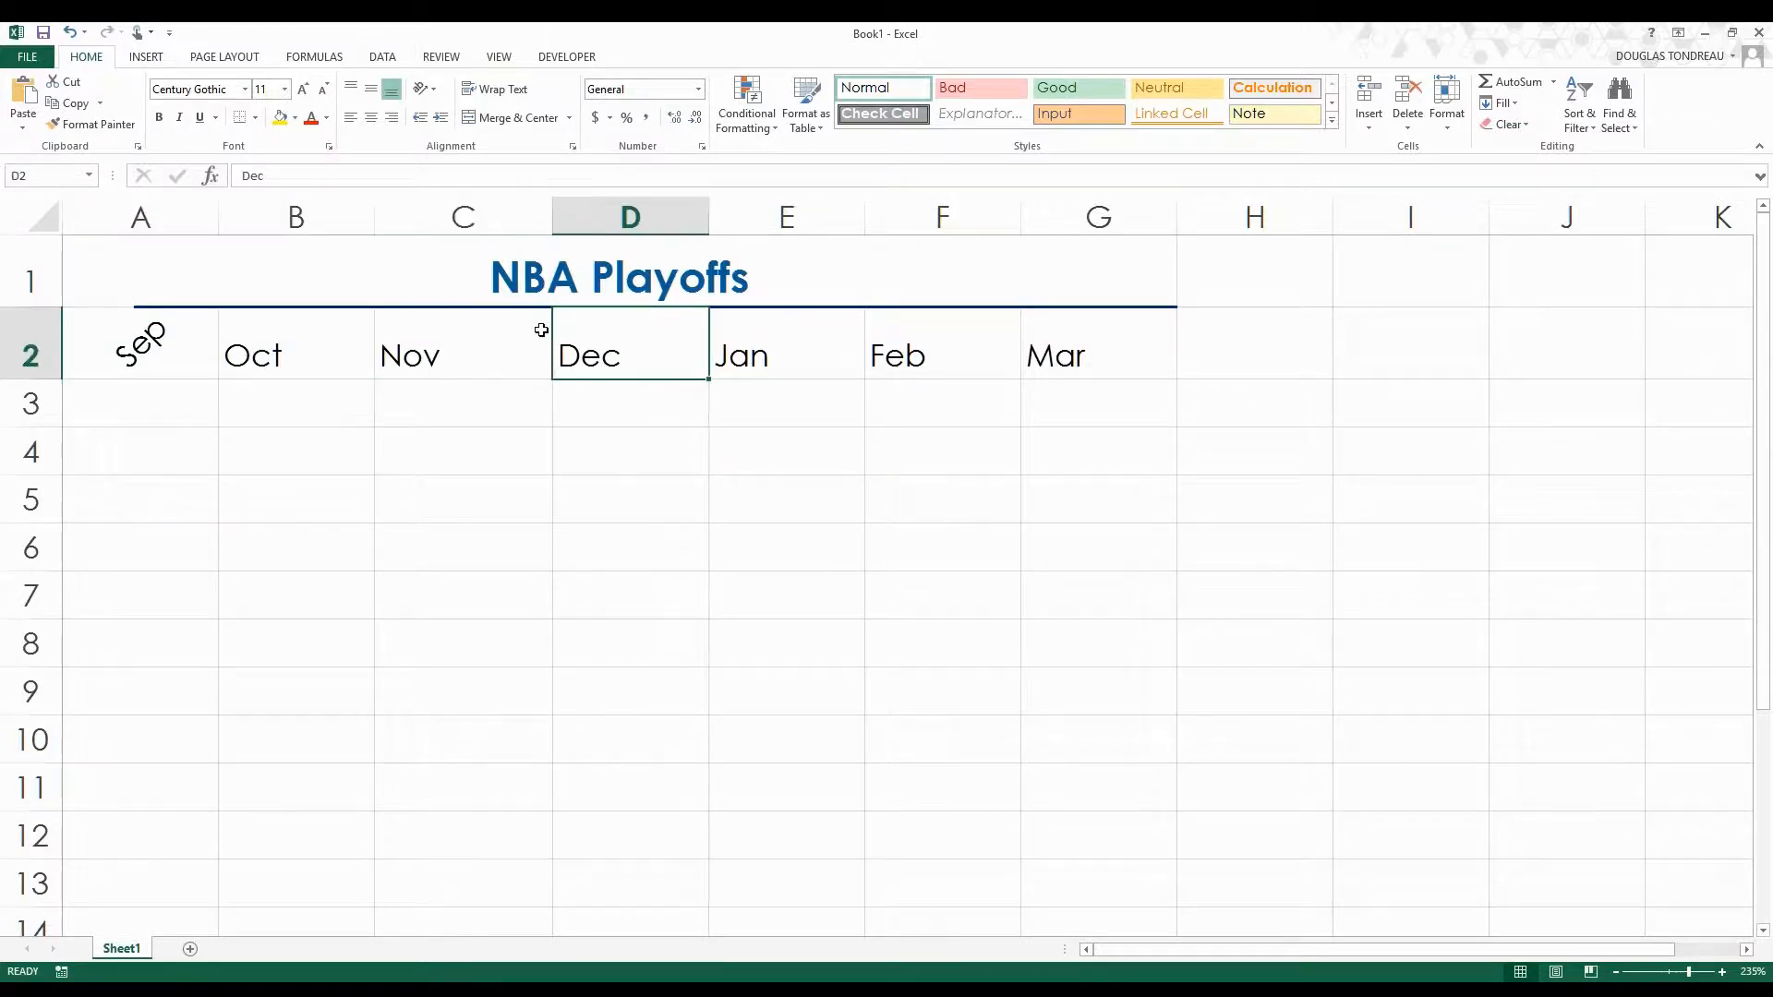
pyautogui.click(825, 334)
pyautogui.click(881, 340)
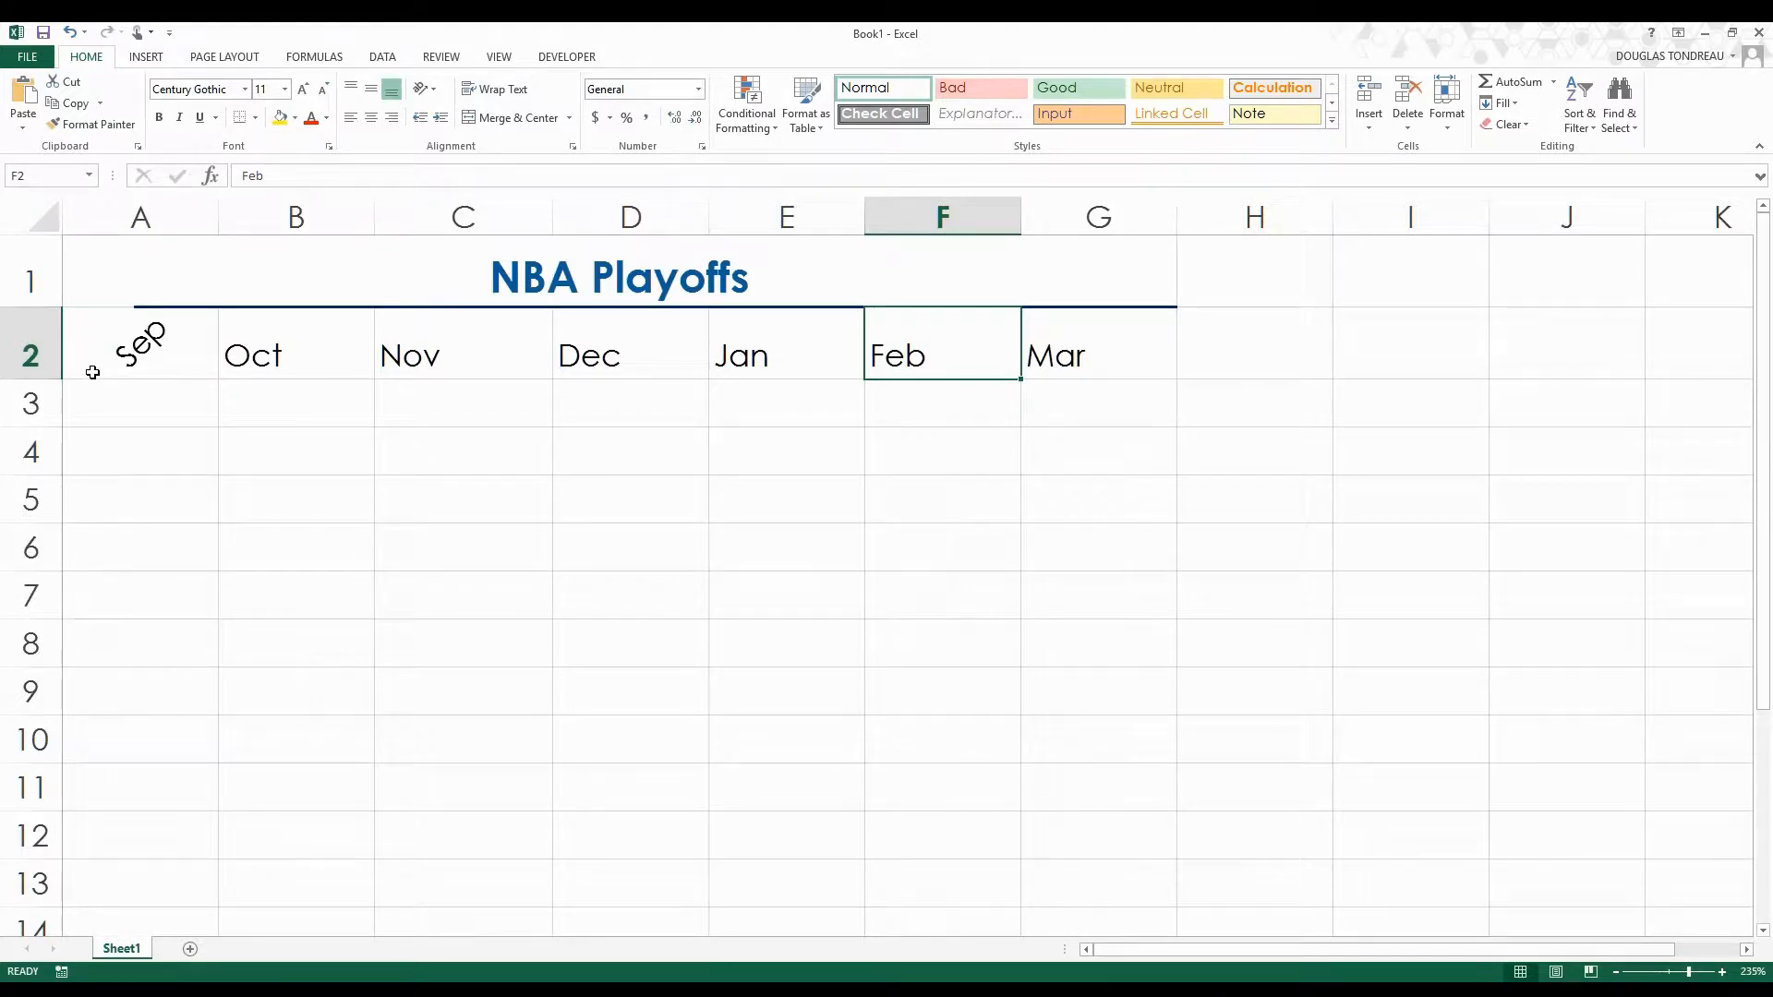
pyautogui.click(141, 400)
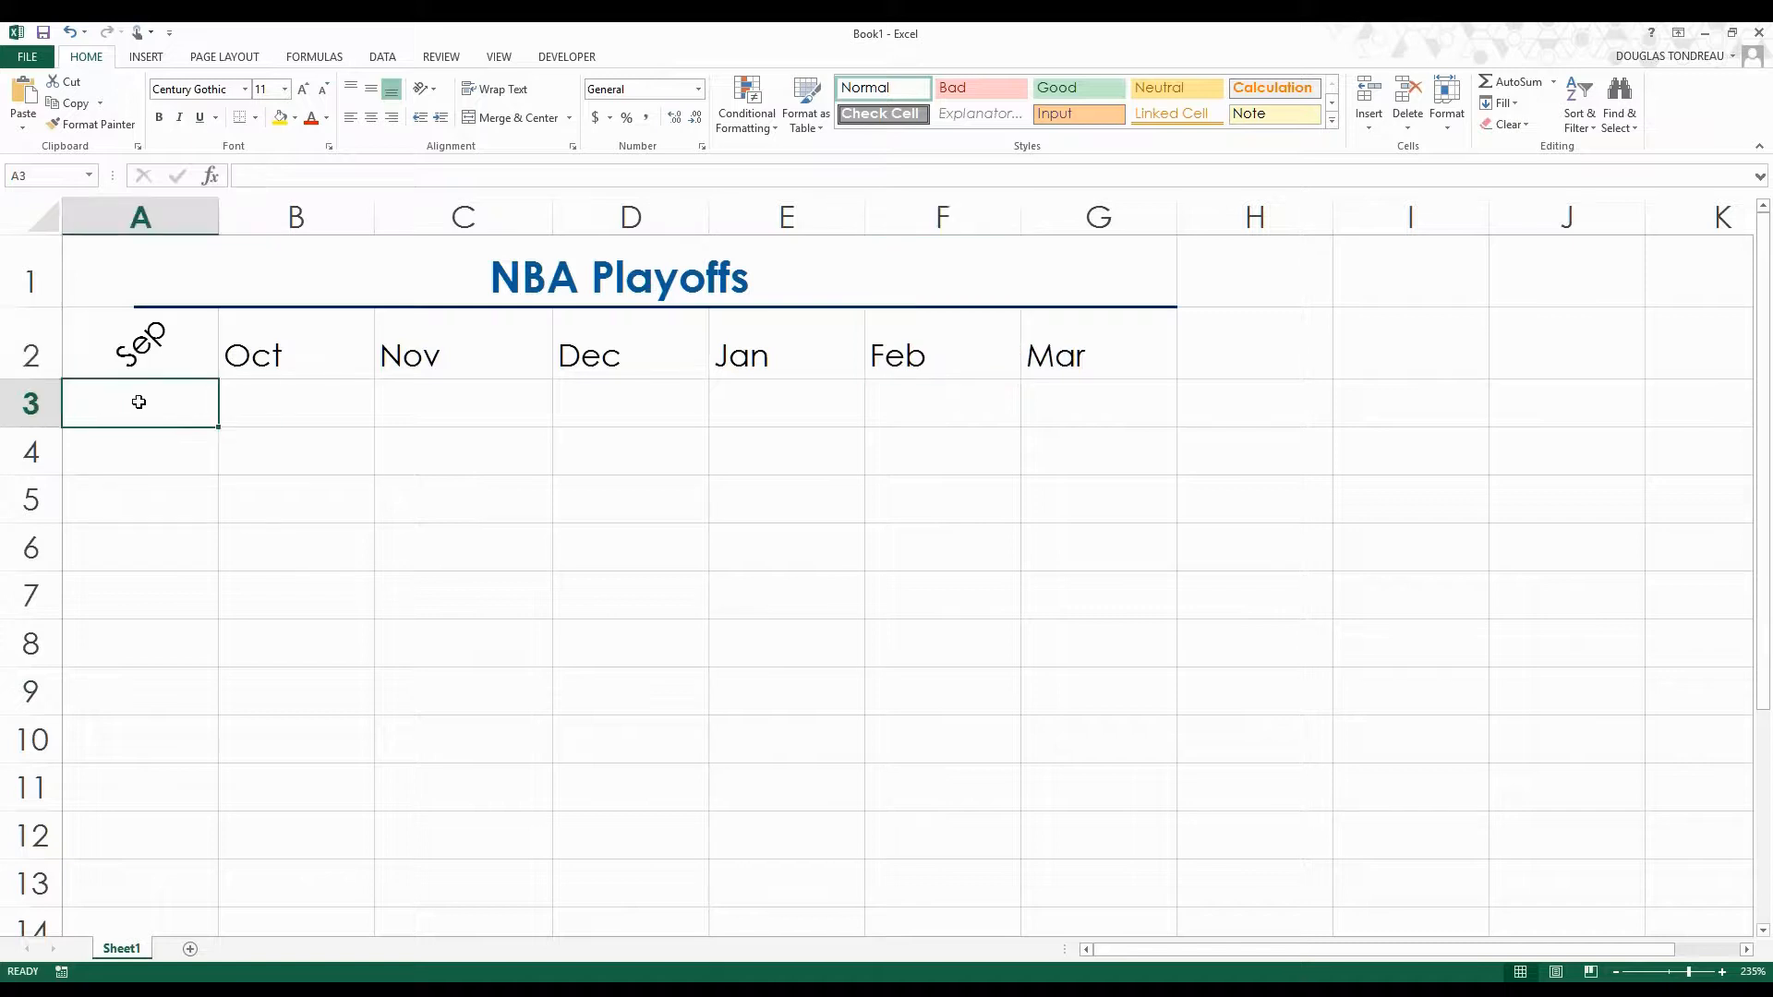
pyautogui.click(257, 395)
pyautogui.click(117, 394)
pyautogui.click(177, 342)
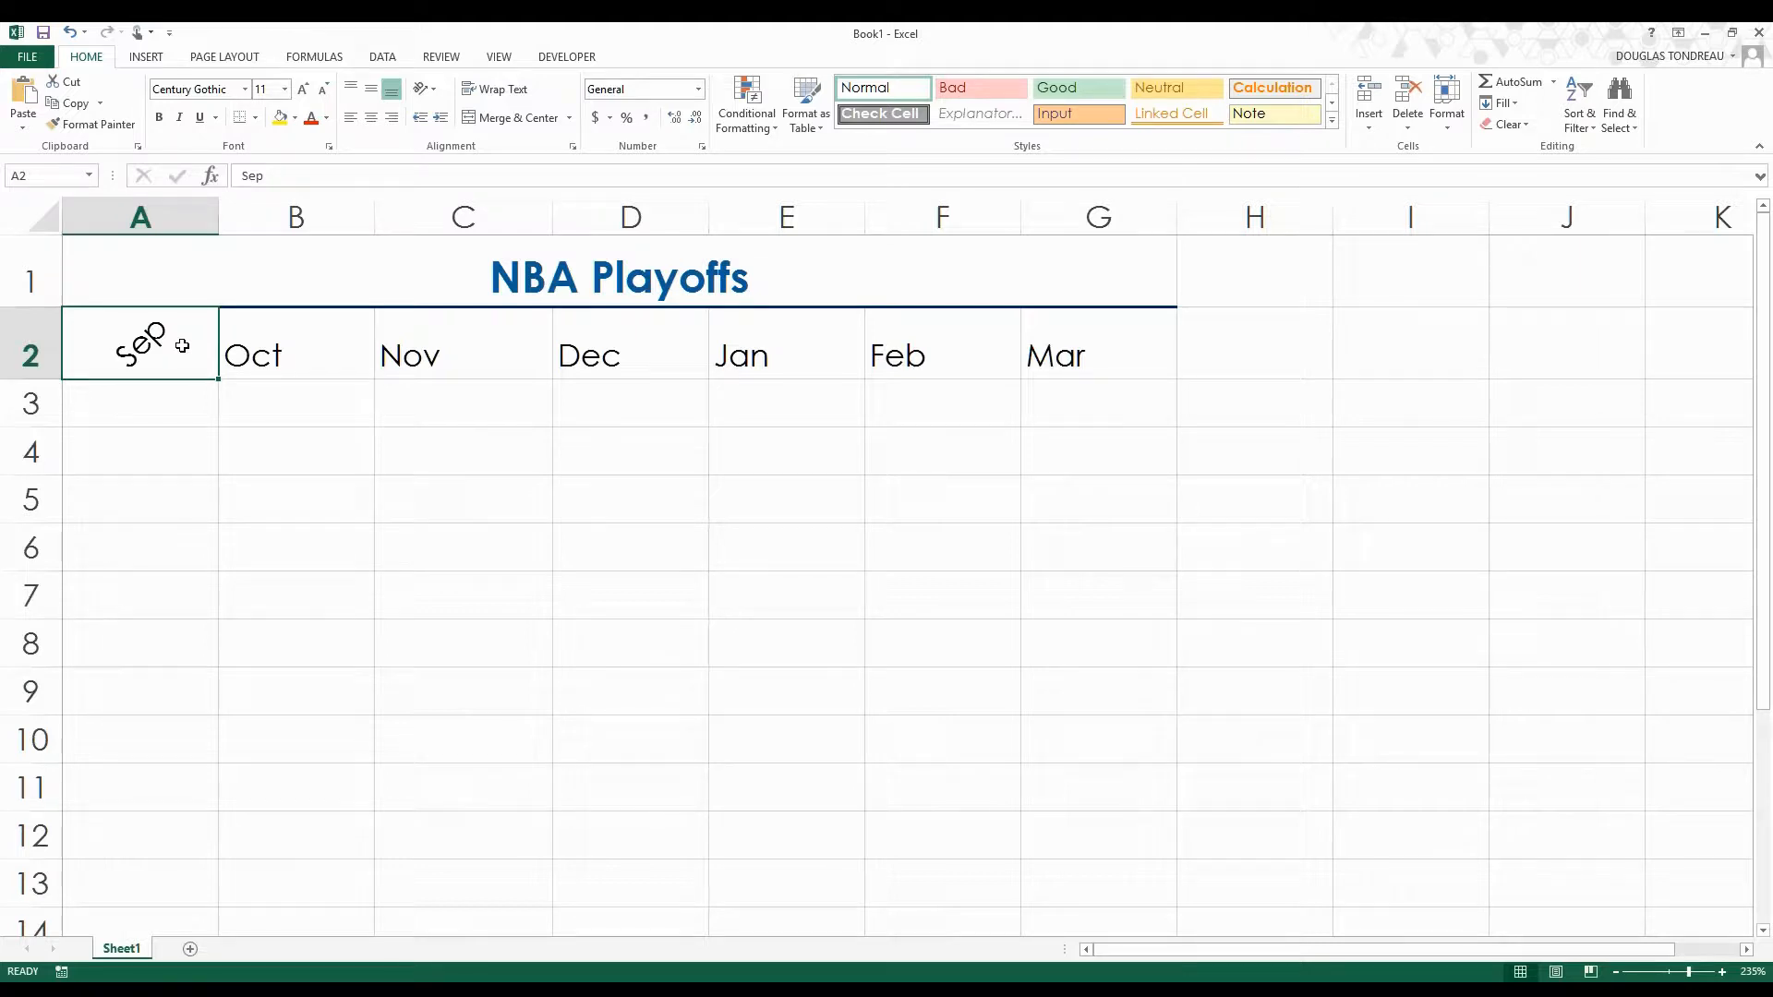
pyautogui.click(256, 457)
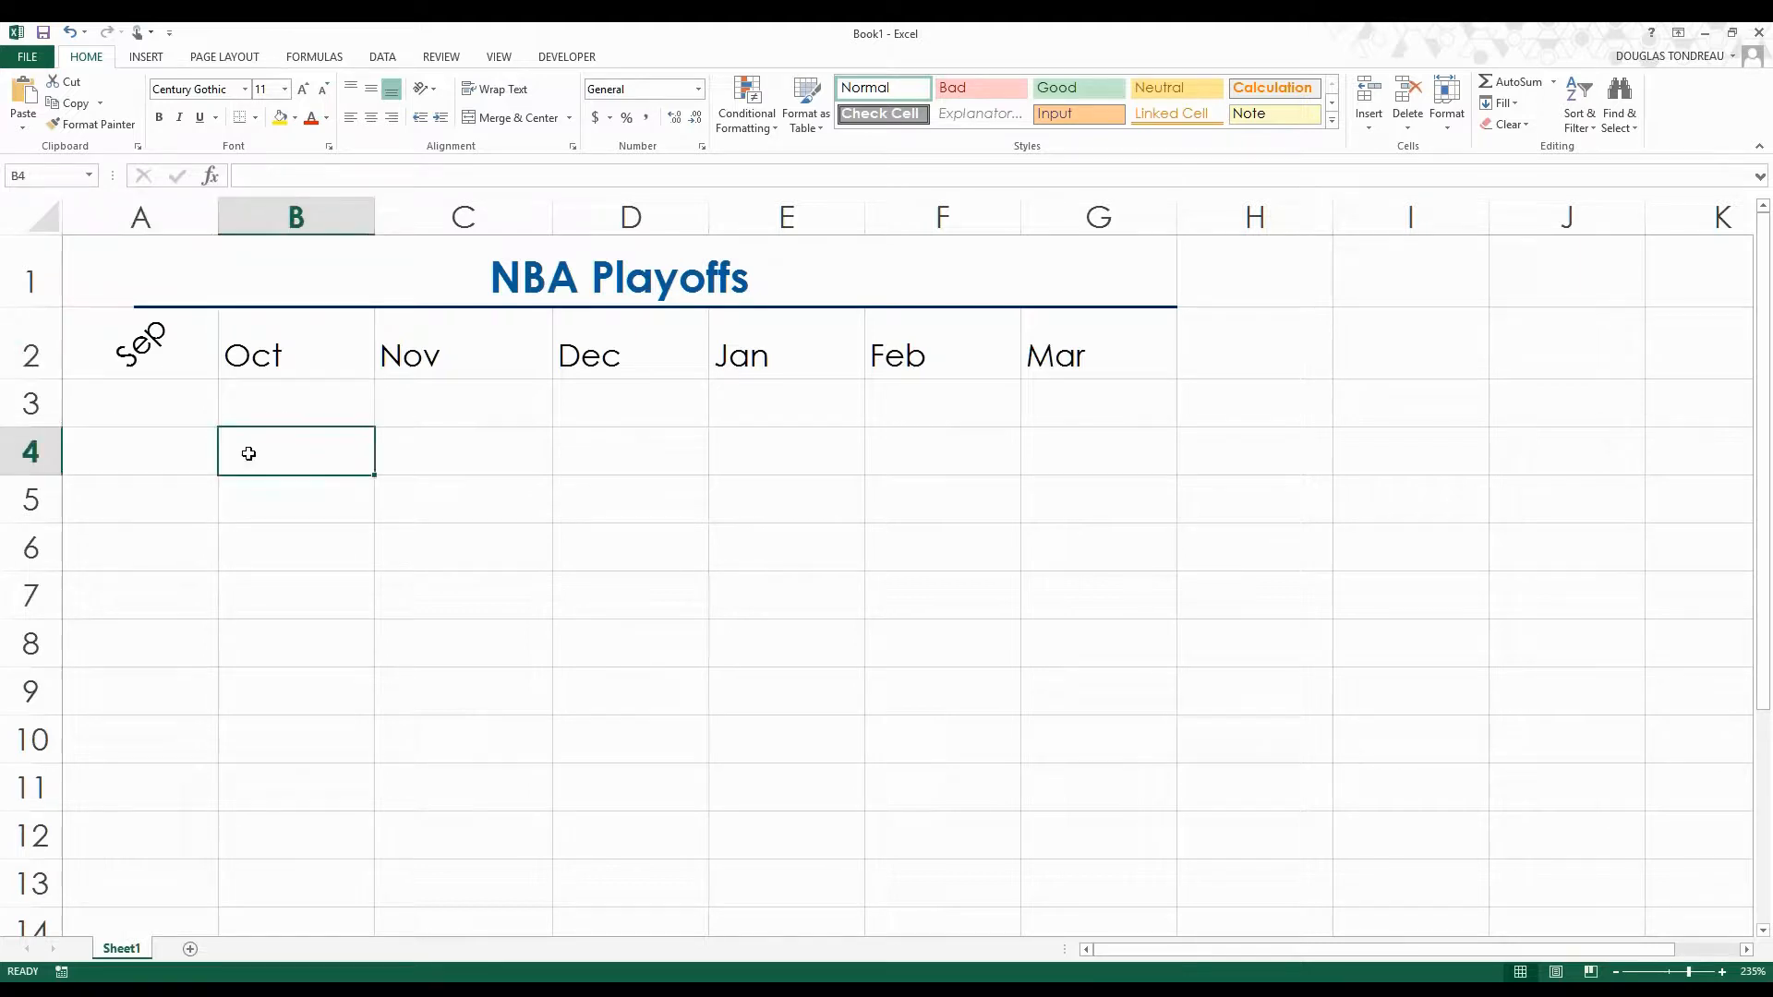
# Set the text orientation of the Oct heading in B2 to 45 degrees.
pyautogui.click(274, 356)
pyautogui.rightClick(274, 356)
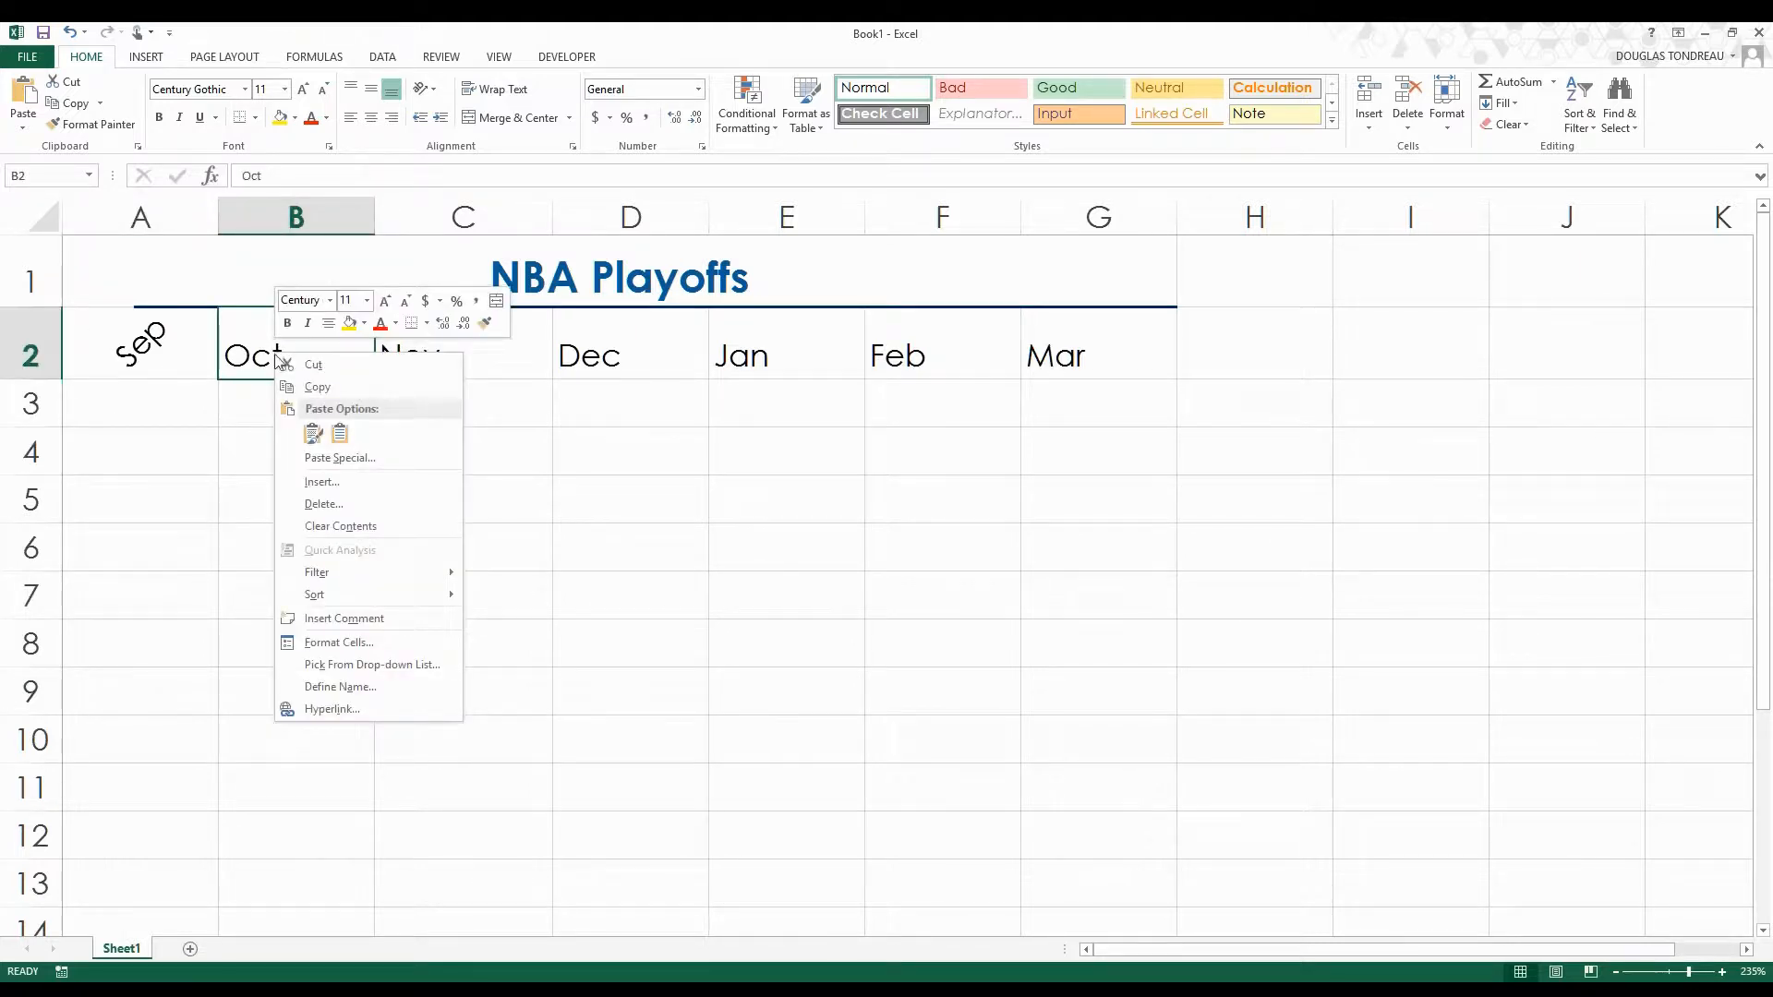
pyautogui.click(352, 641)
pyautogui.moveTo(416, 432); pyautogui.dragTo(582, 375)
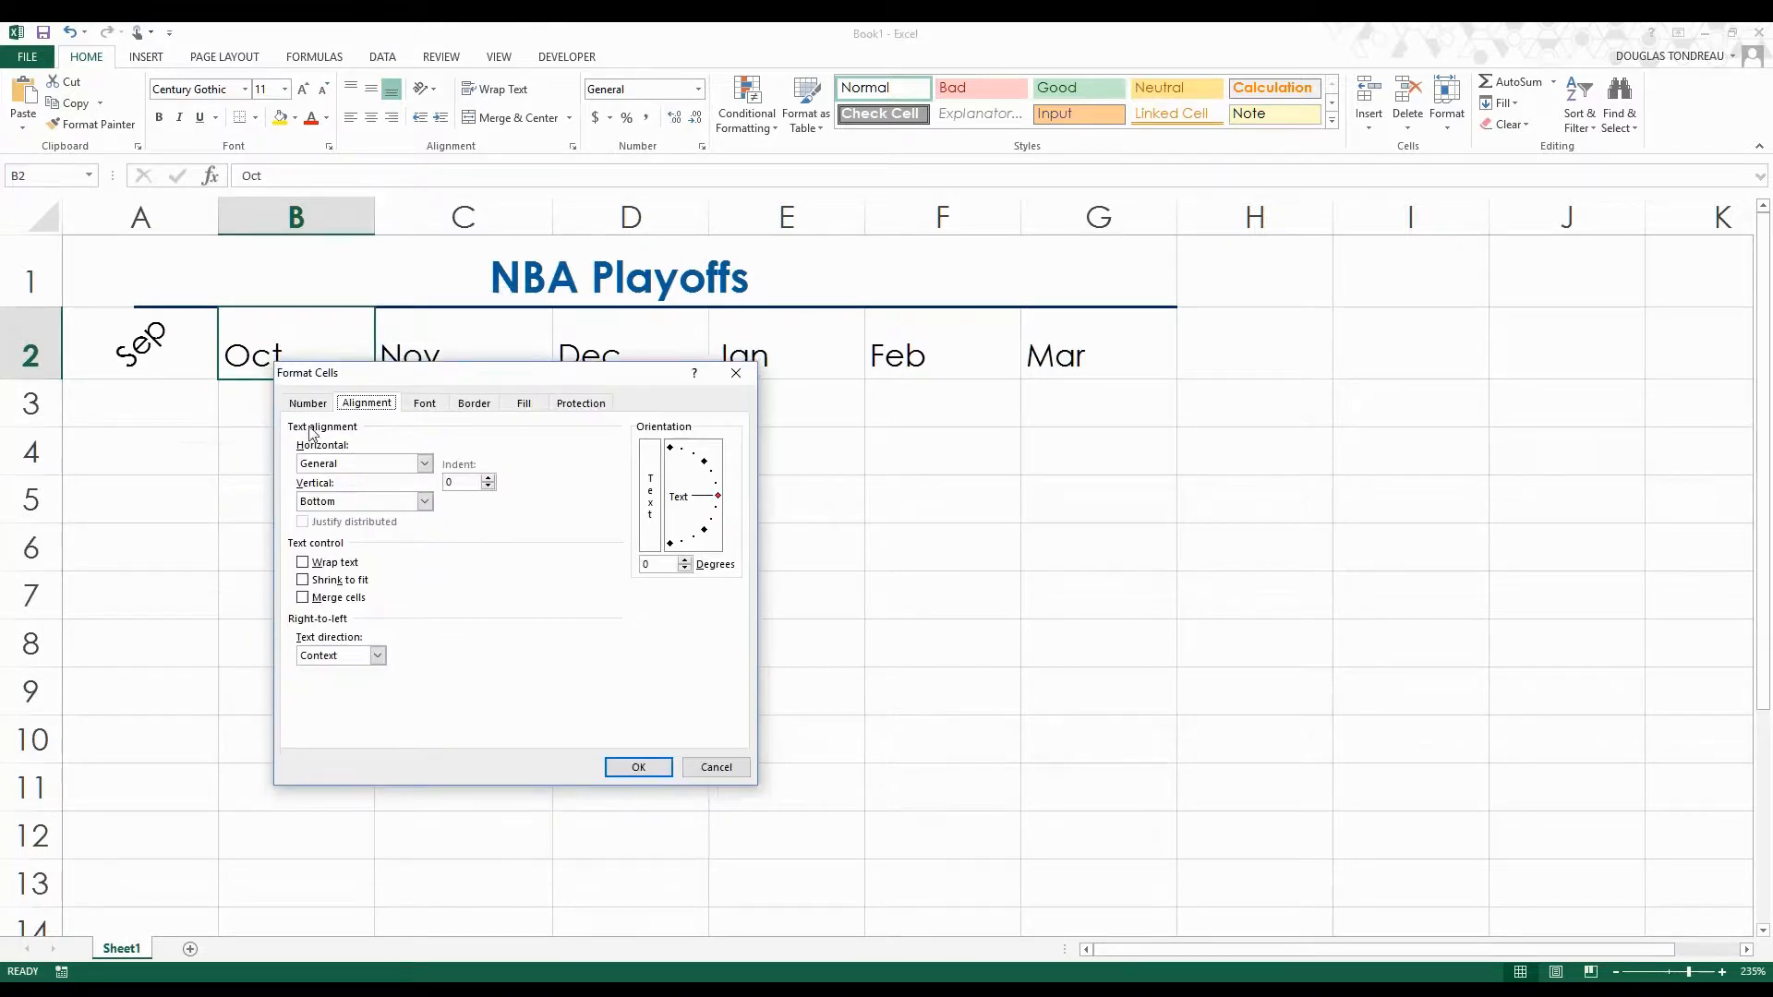
pyautogui.click(643, 563)
pyautogui.write('45')
pyautogui.click(638, 766)
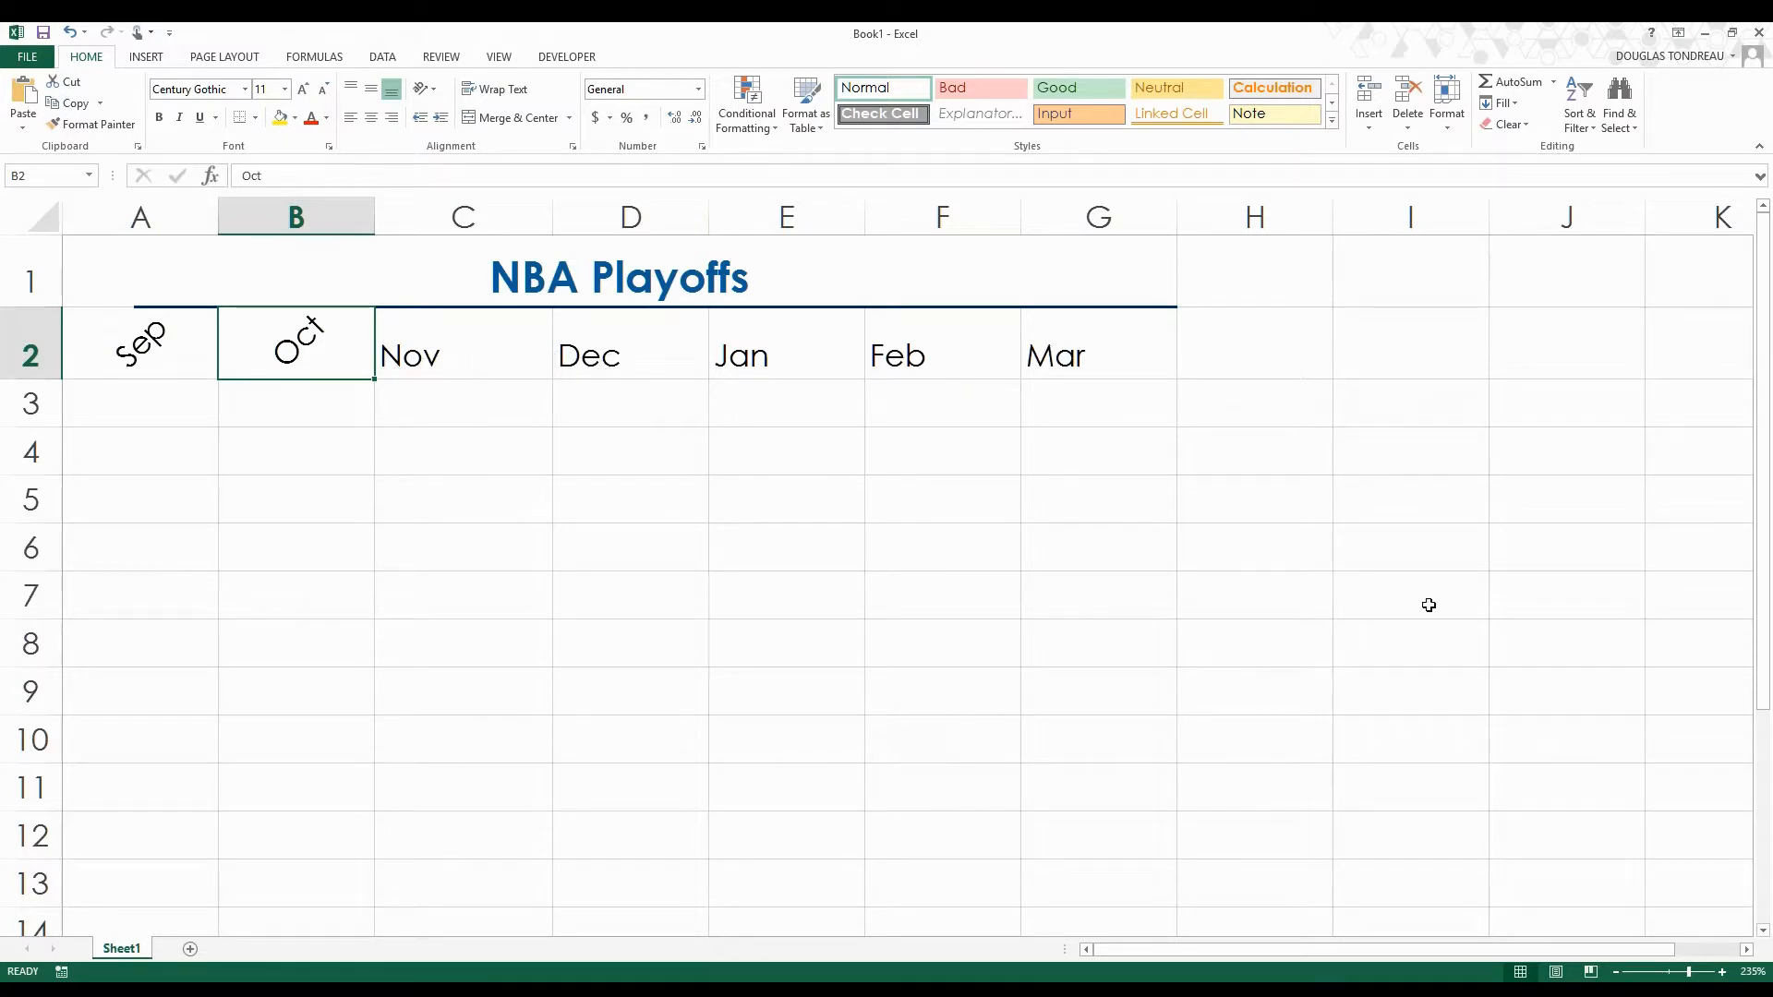
pyautogui.click(1261, 709)
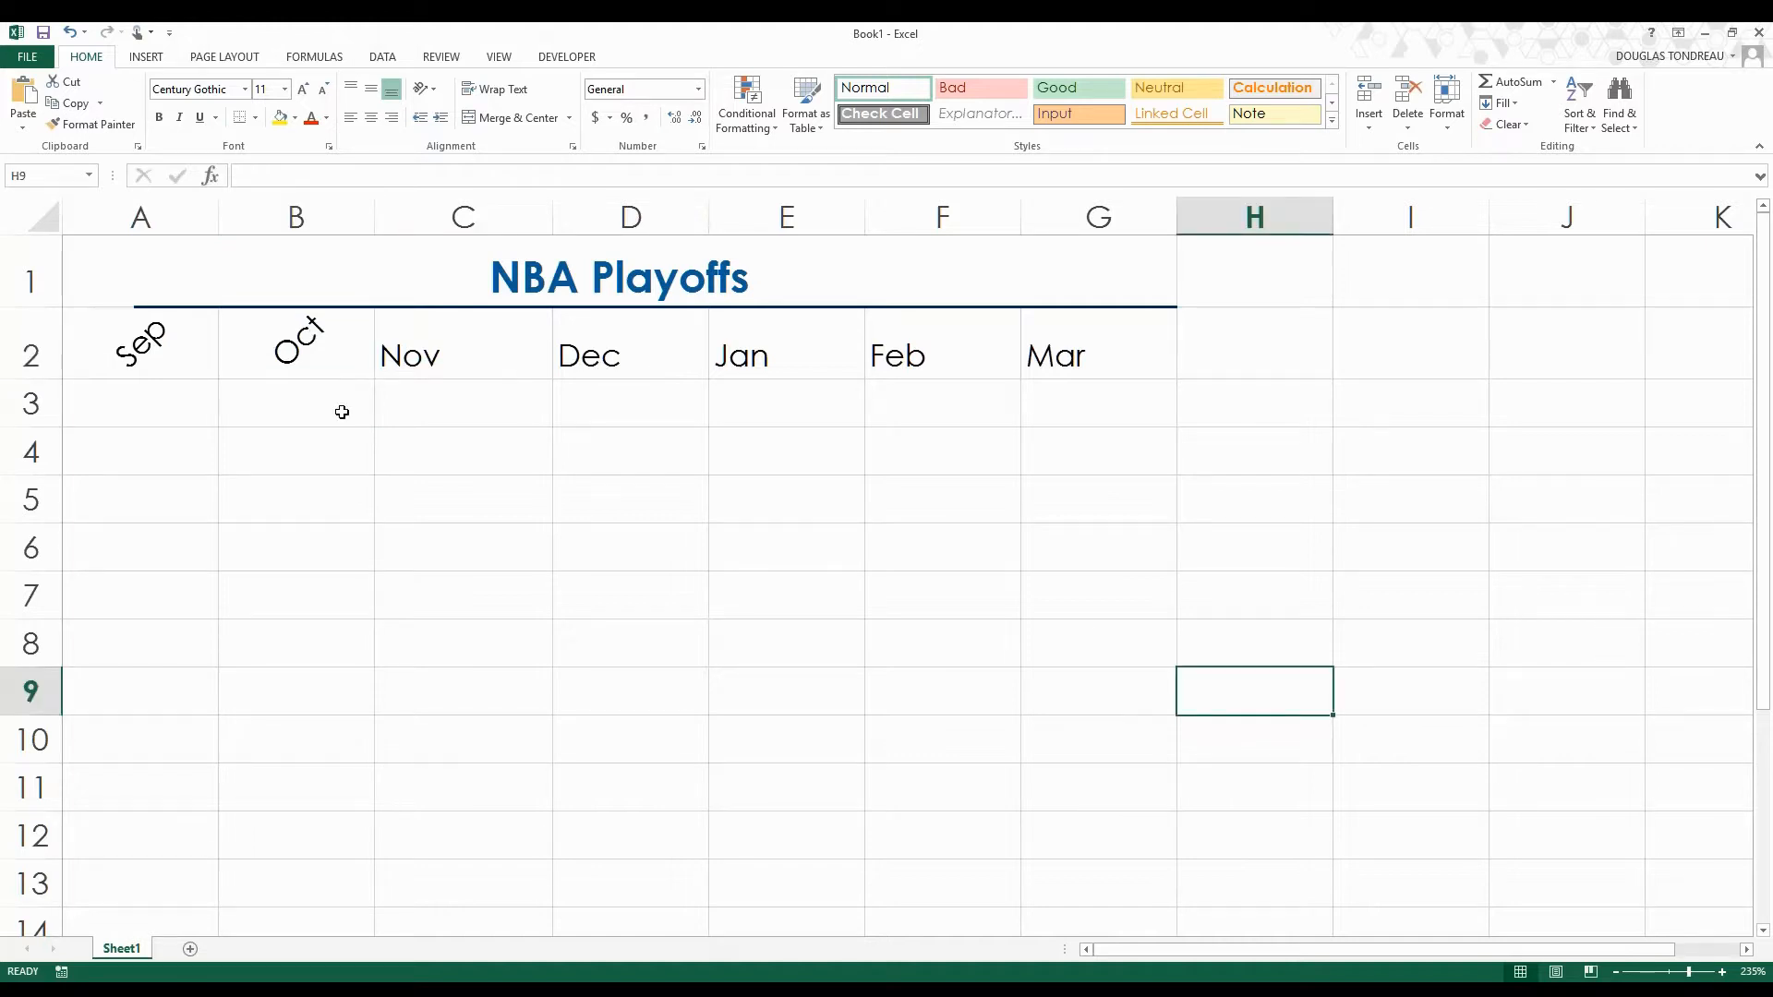
pyautogui.click(259, 329)
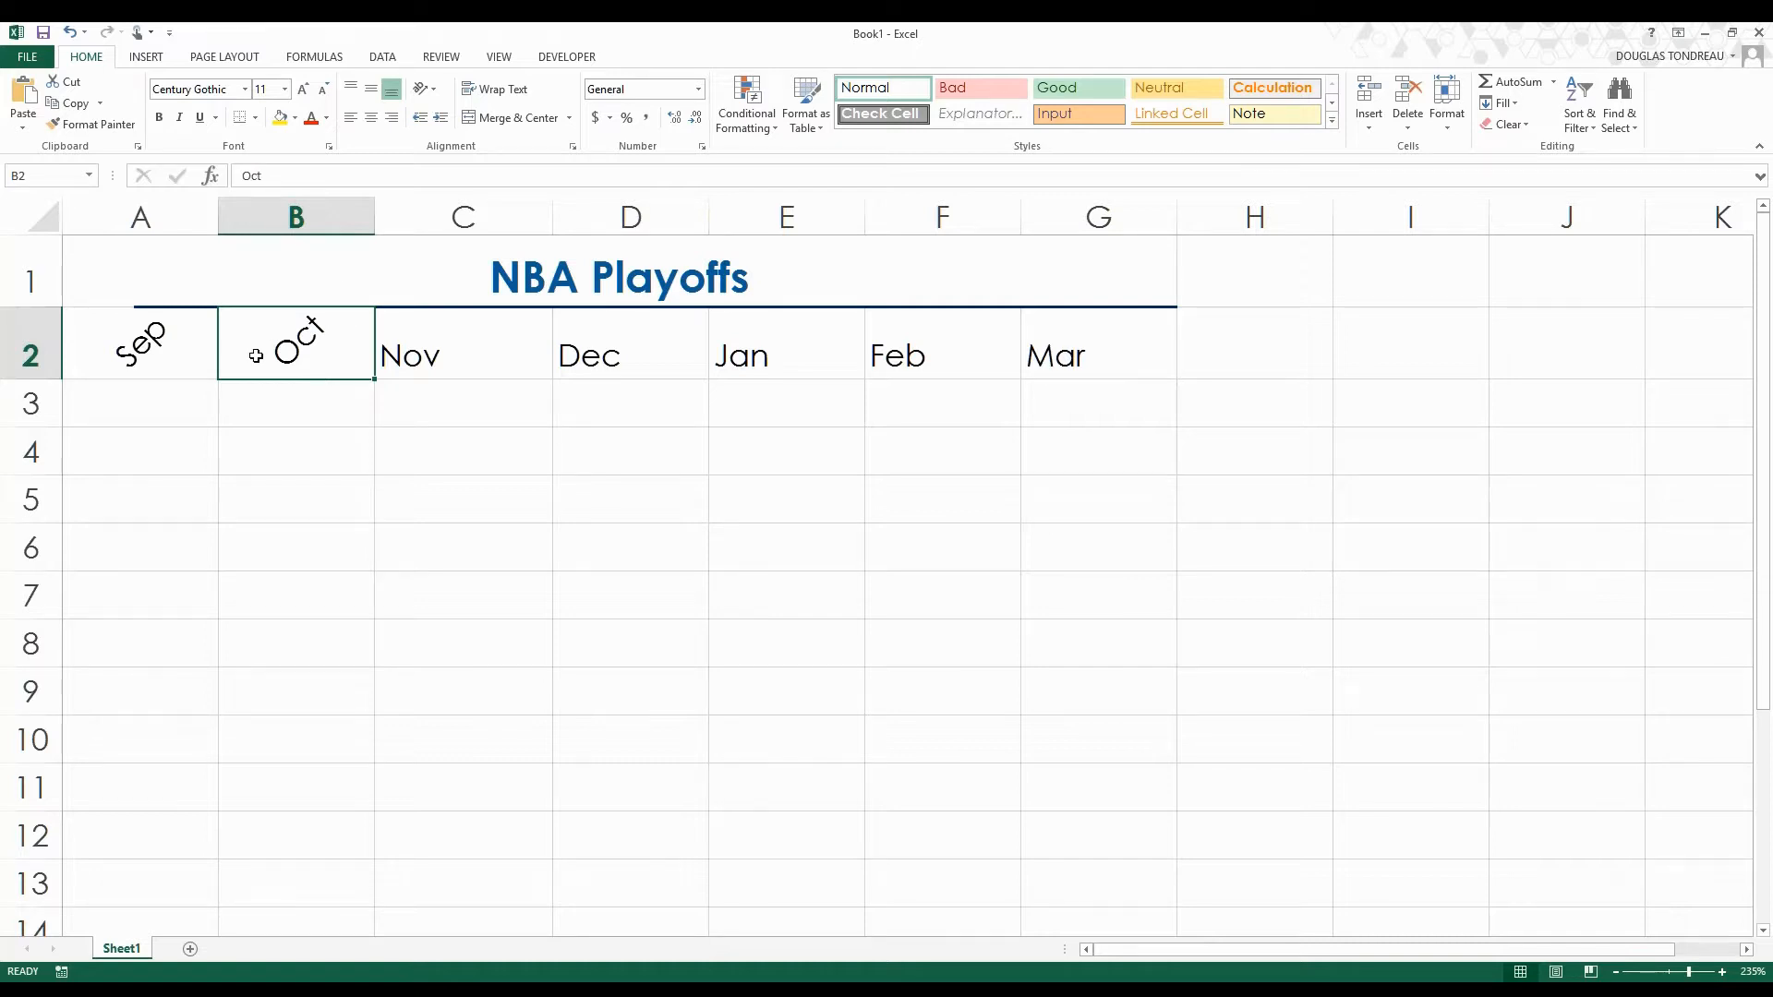
pyautogui.click(279, 421)
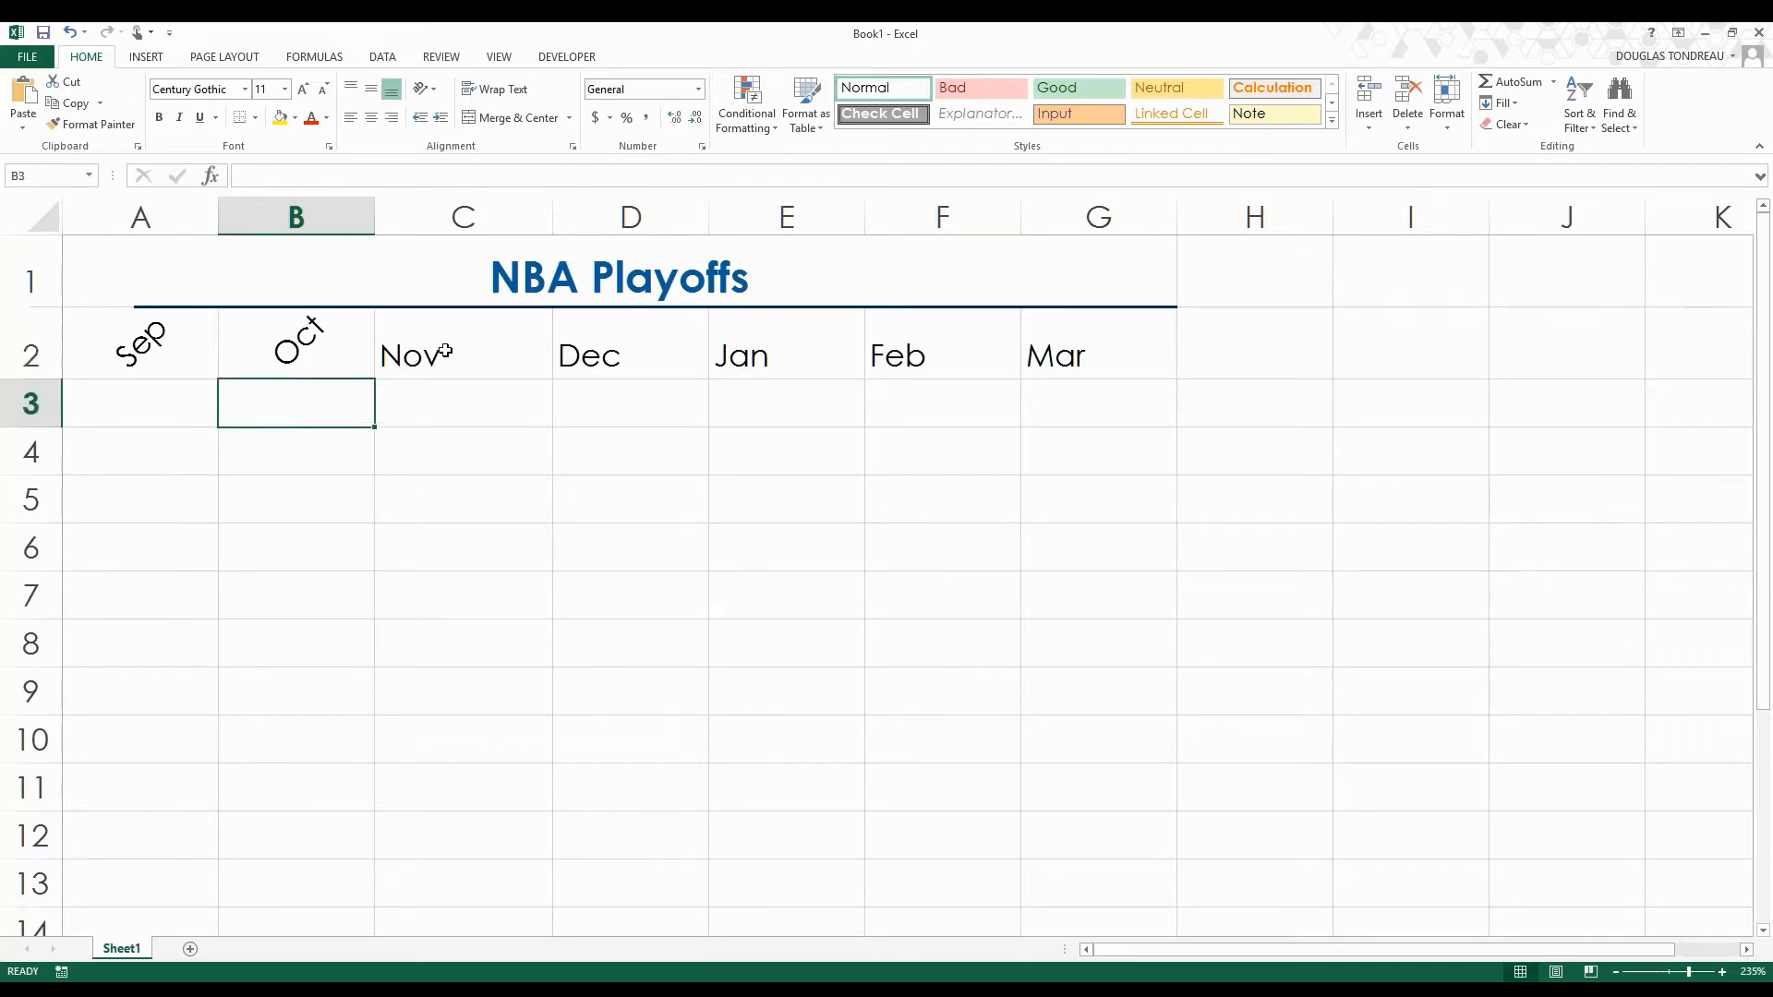
pyautogui.click(480, 324)
pyautogui.click(614, 329)
pyautogui.click(752, 331)
pyautogui.click(895, 341)
pyautogui.click(1100, 336)
pyautogui.click(630, 498)
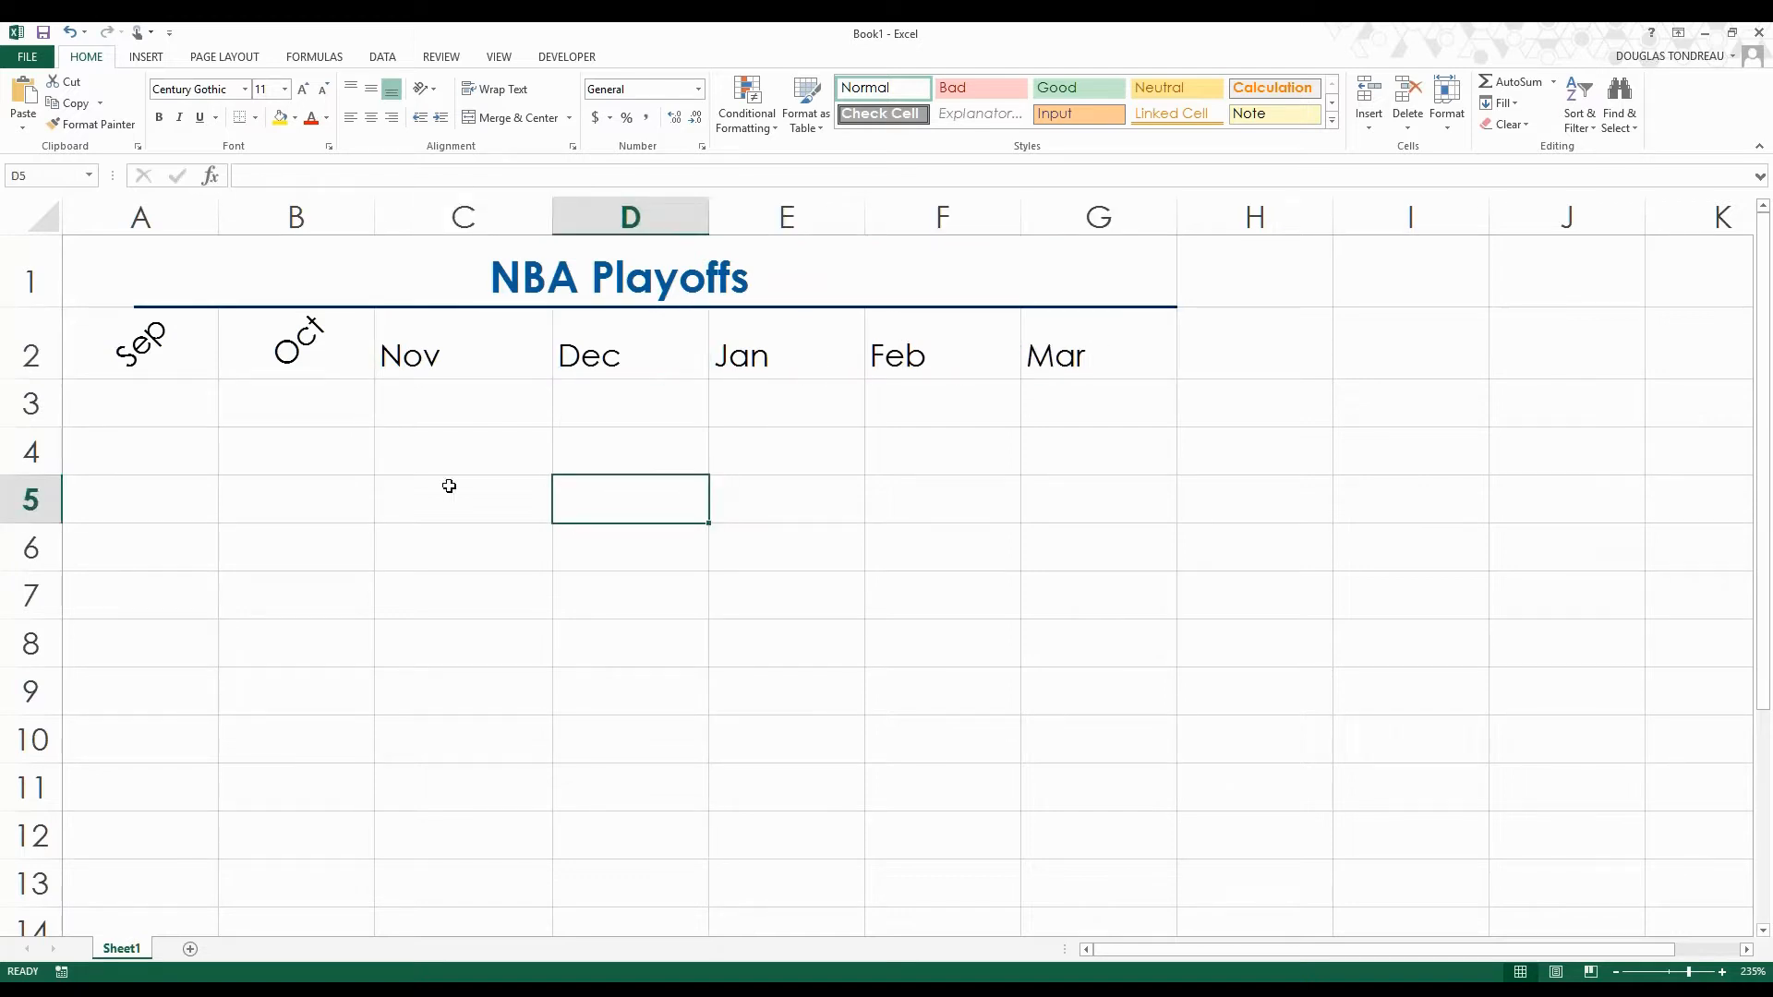
pyautogui.click(328, 418)
# Copy the slanted formatting of the Oct heading in B2 to the Nov through Mar headings with Format Painter.
pyautogui.click(304, 353)
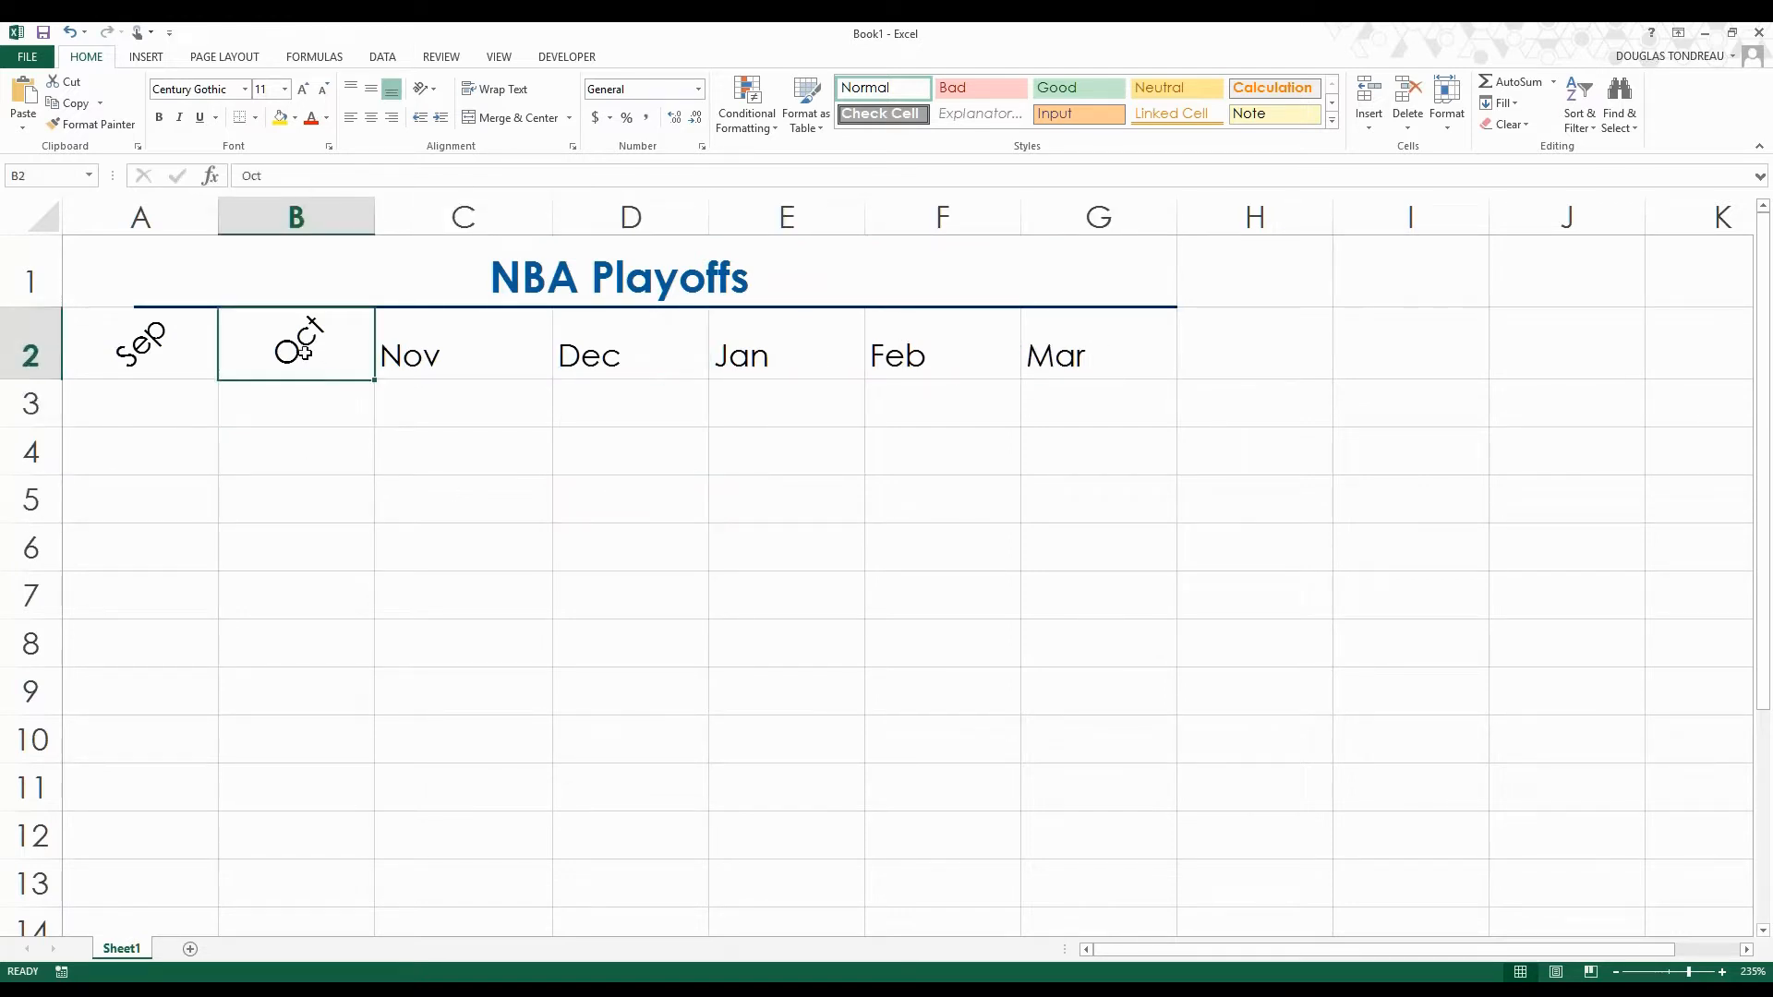
pyautogui.click(120, 131)
pyautogui.click(467, 349)
pyautogui.moveTo(467, 349); pyautogui.dragTo(1050, 357)
pyautogui.click(1174, 429)
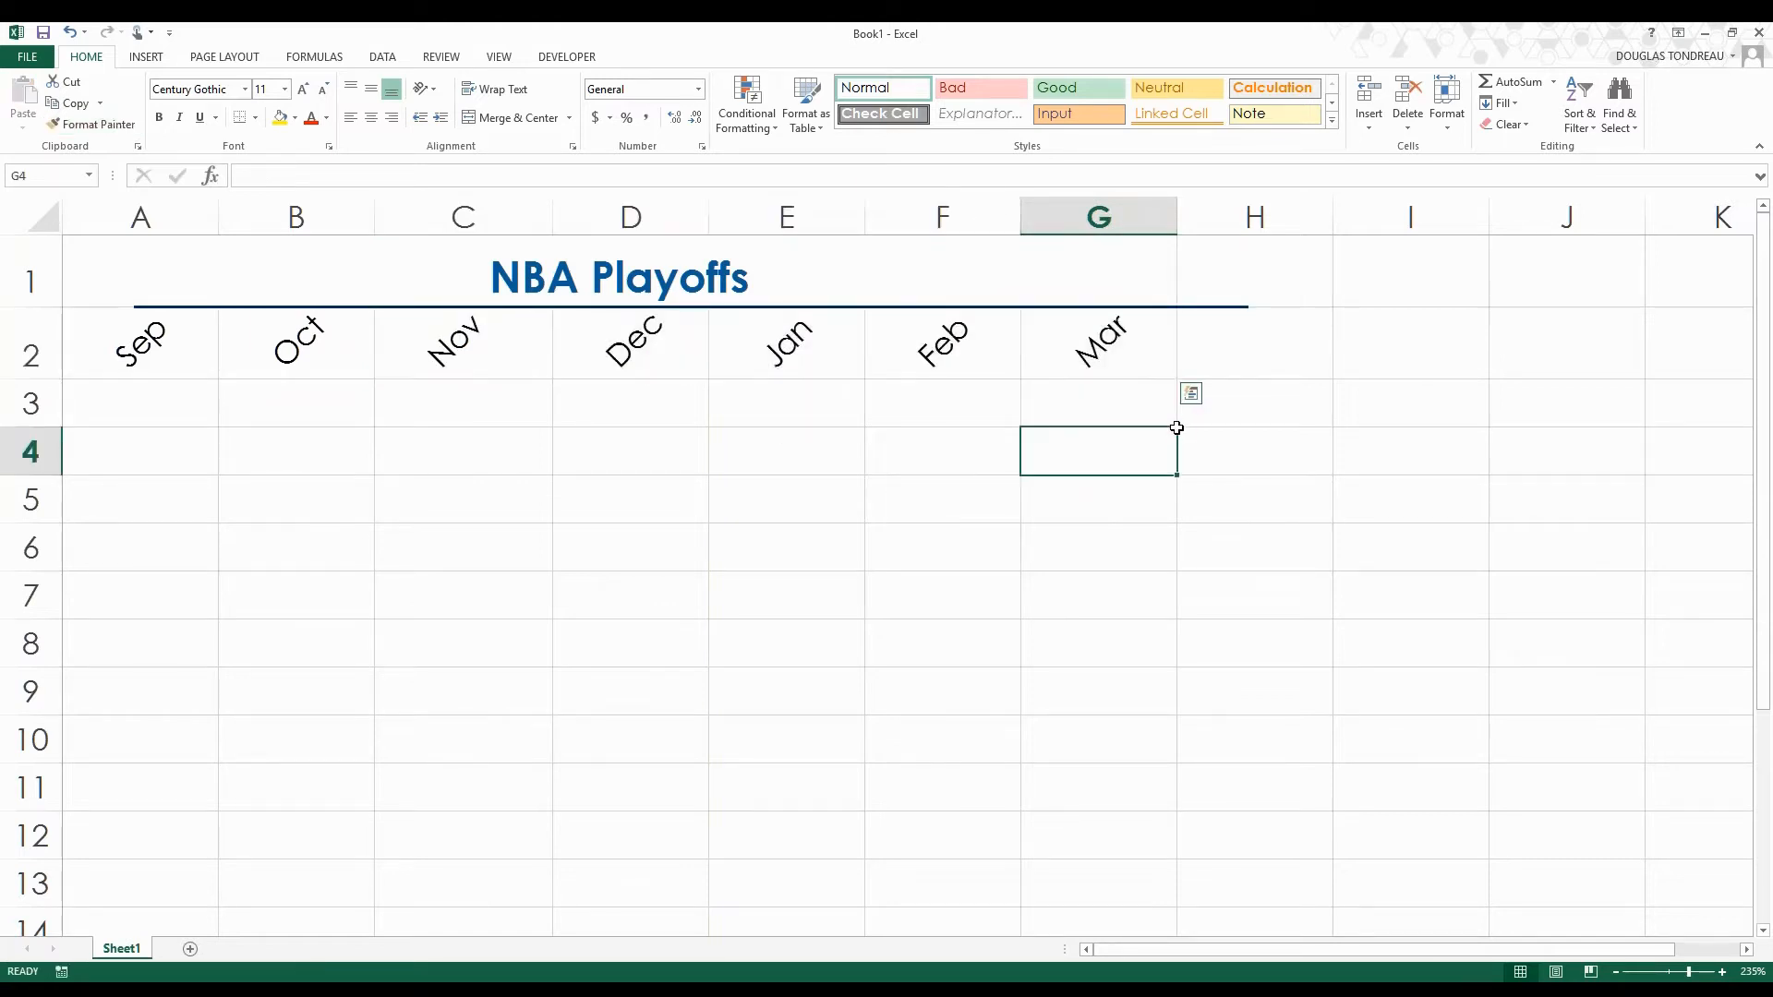
# Extend the month series from G2 into H2 to add Apr.
pyautogui.click(1182, 358)
pyautogui.click(1158, 369)
pyautogui.moveTo(1176, 379); pyautogui.dragTo(1261, 374)
pyautogui.click(1184, 404)
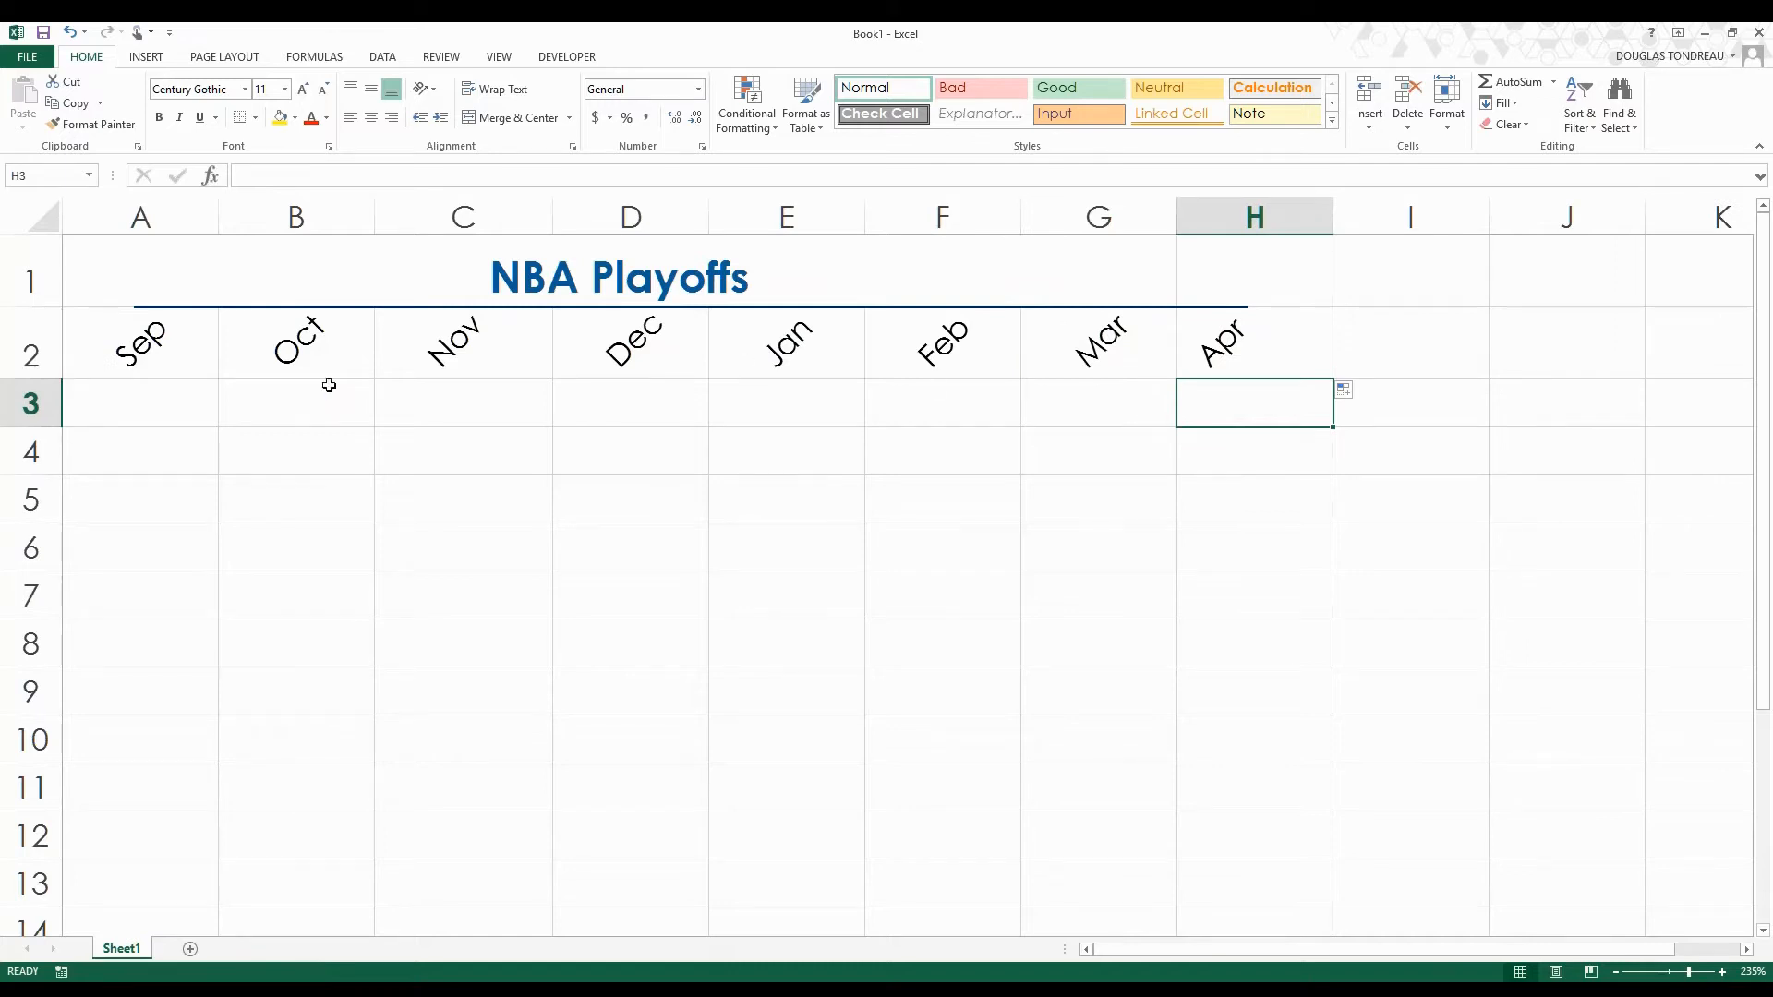
# Select the month headings Sep through Apr in A2:H2.
pyautogui.moveTo(138, 341); pyautogui.dragTo(1224, 363)
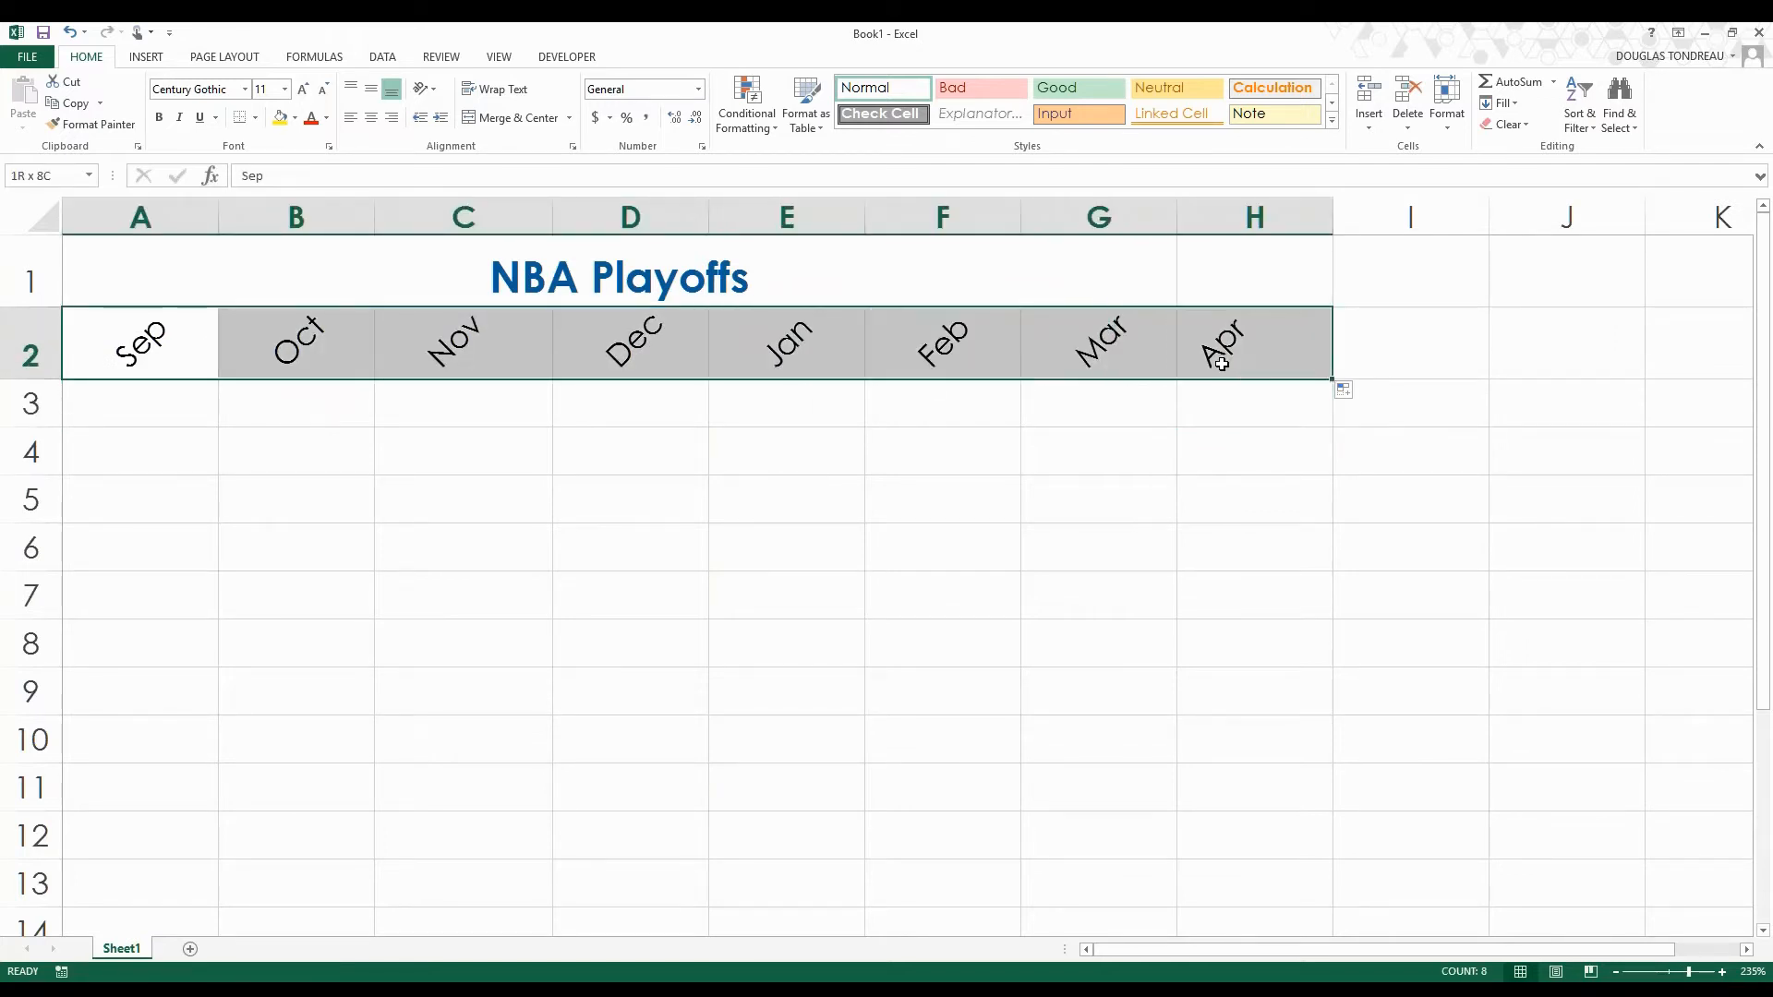